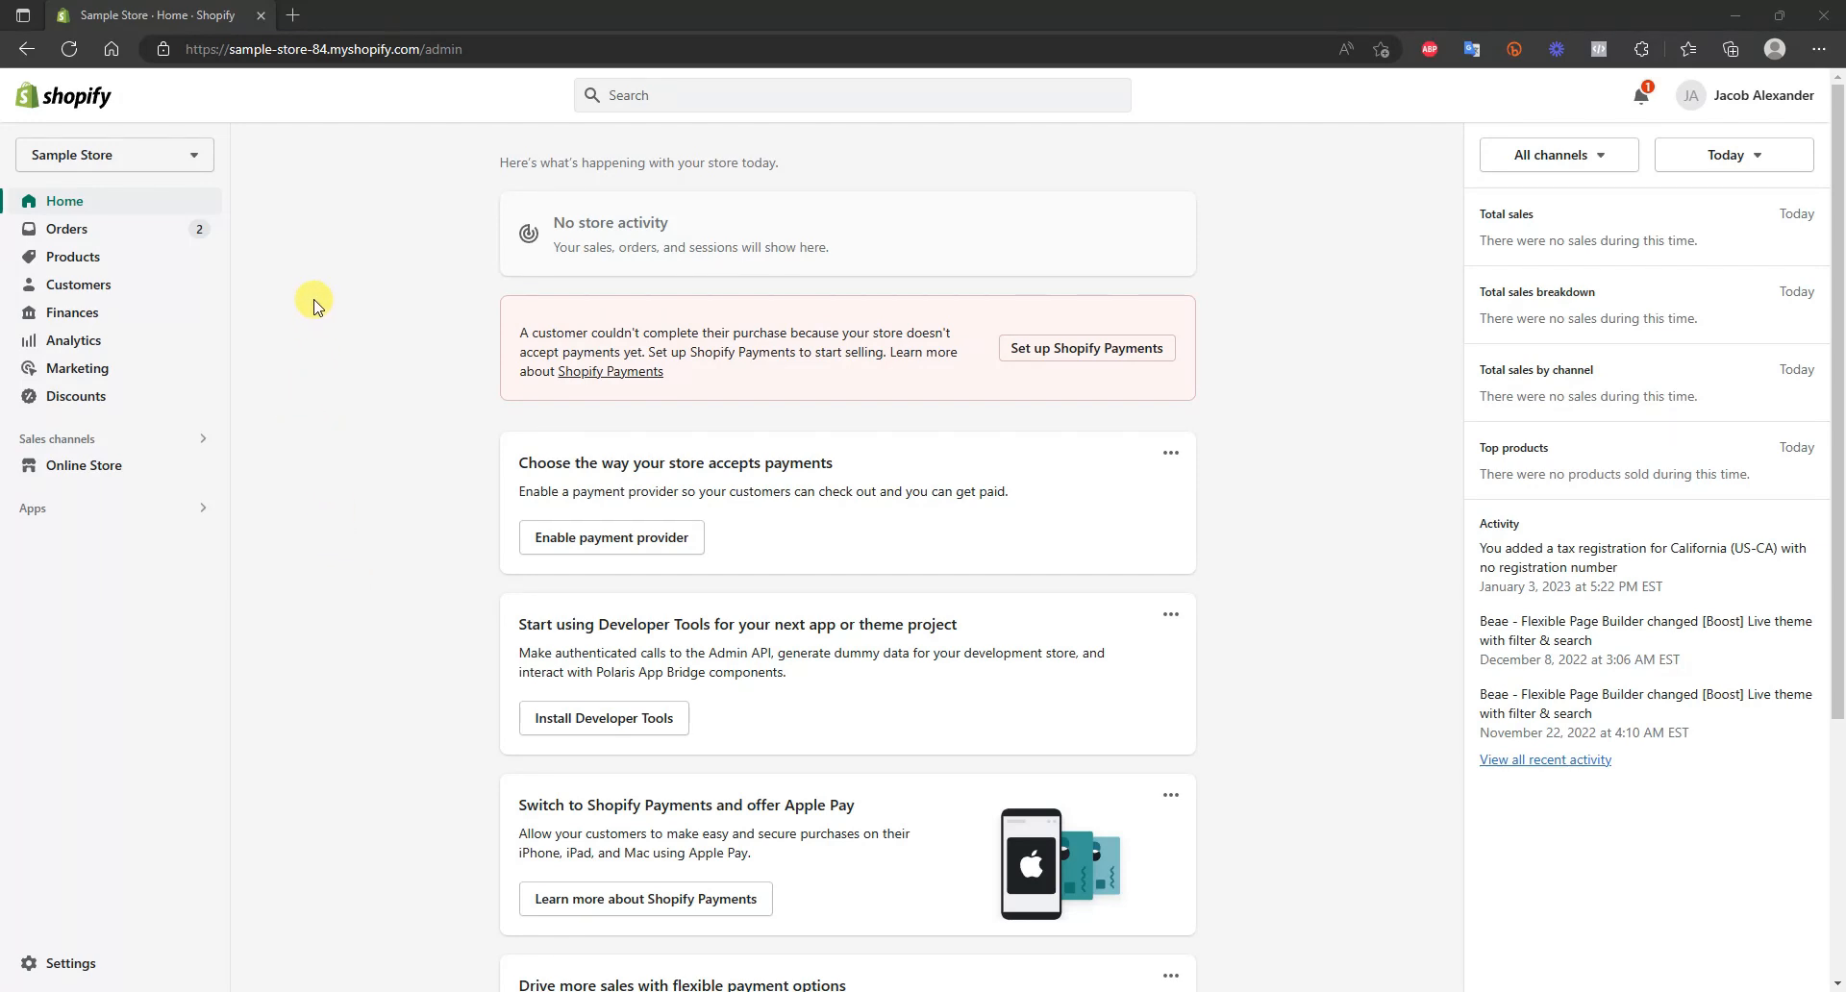
Start a new gift card product and title it "Sample Store Gift Card"
left_click(112, 259)
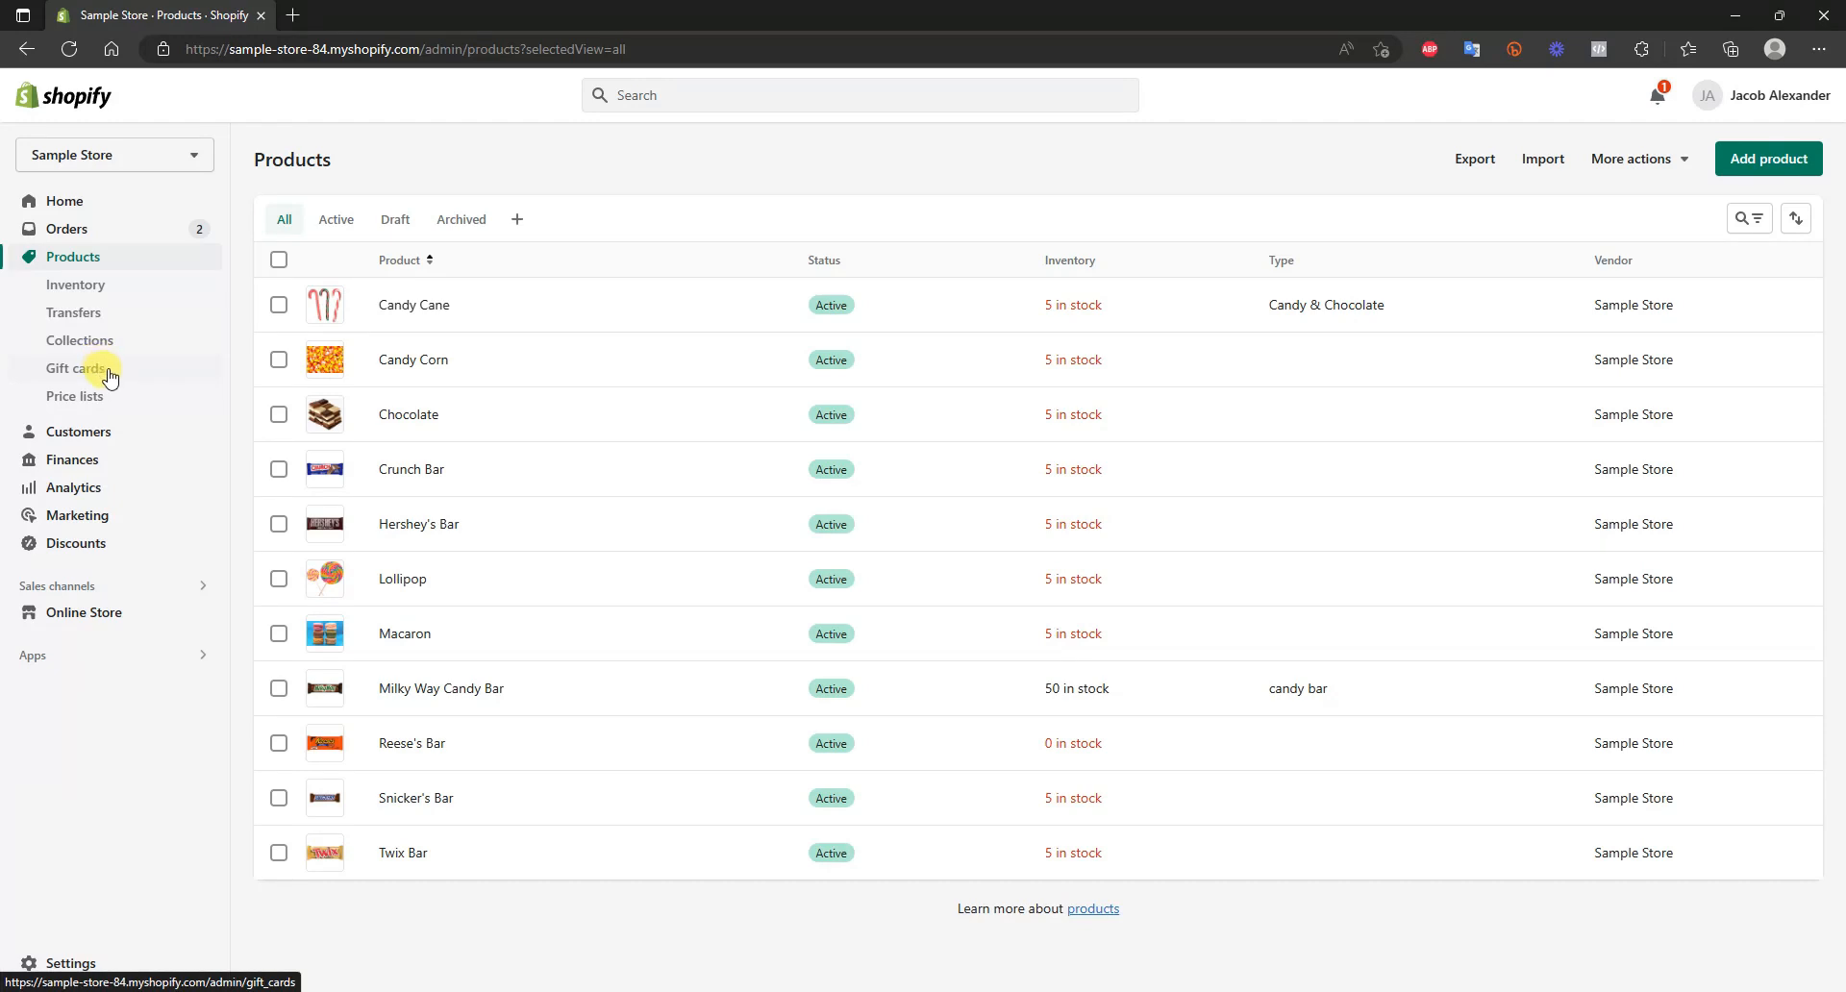
left_click(105, 380)
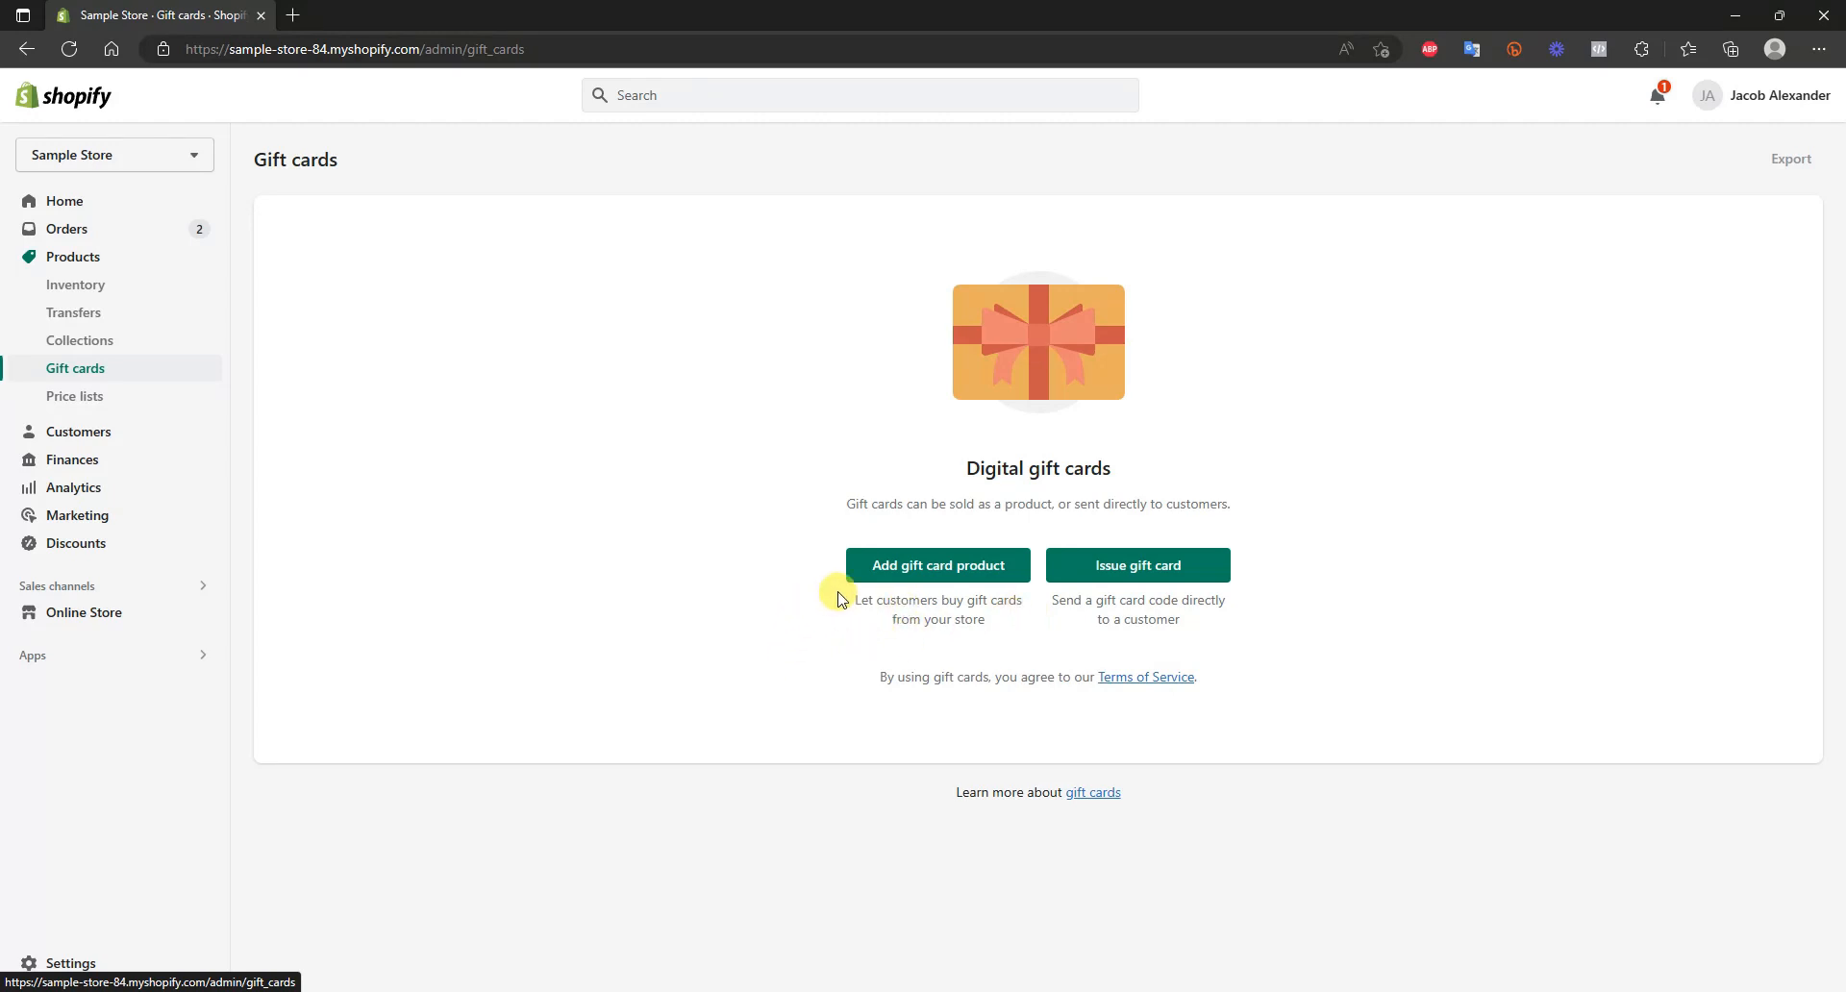
left_click(904, 575)
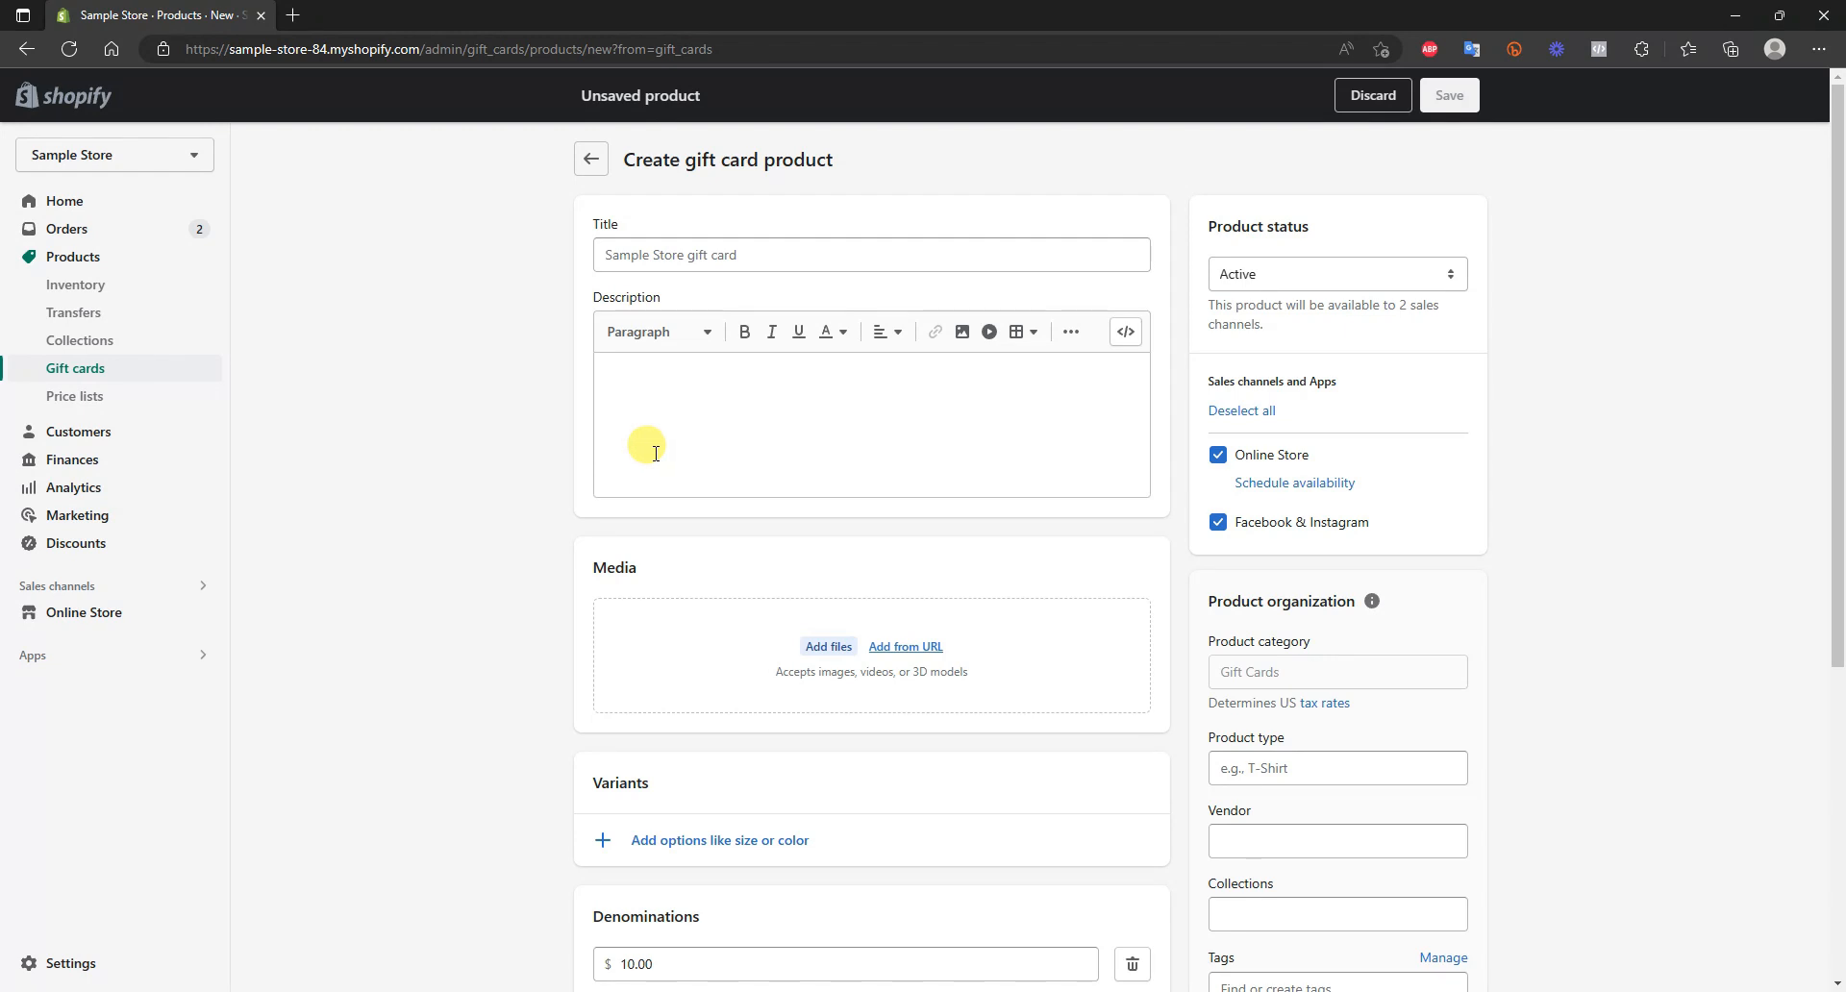
left_click(896, 266)
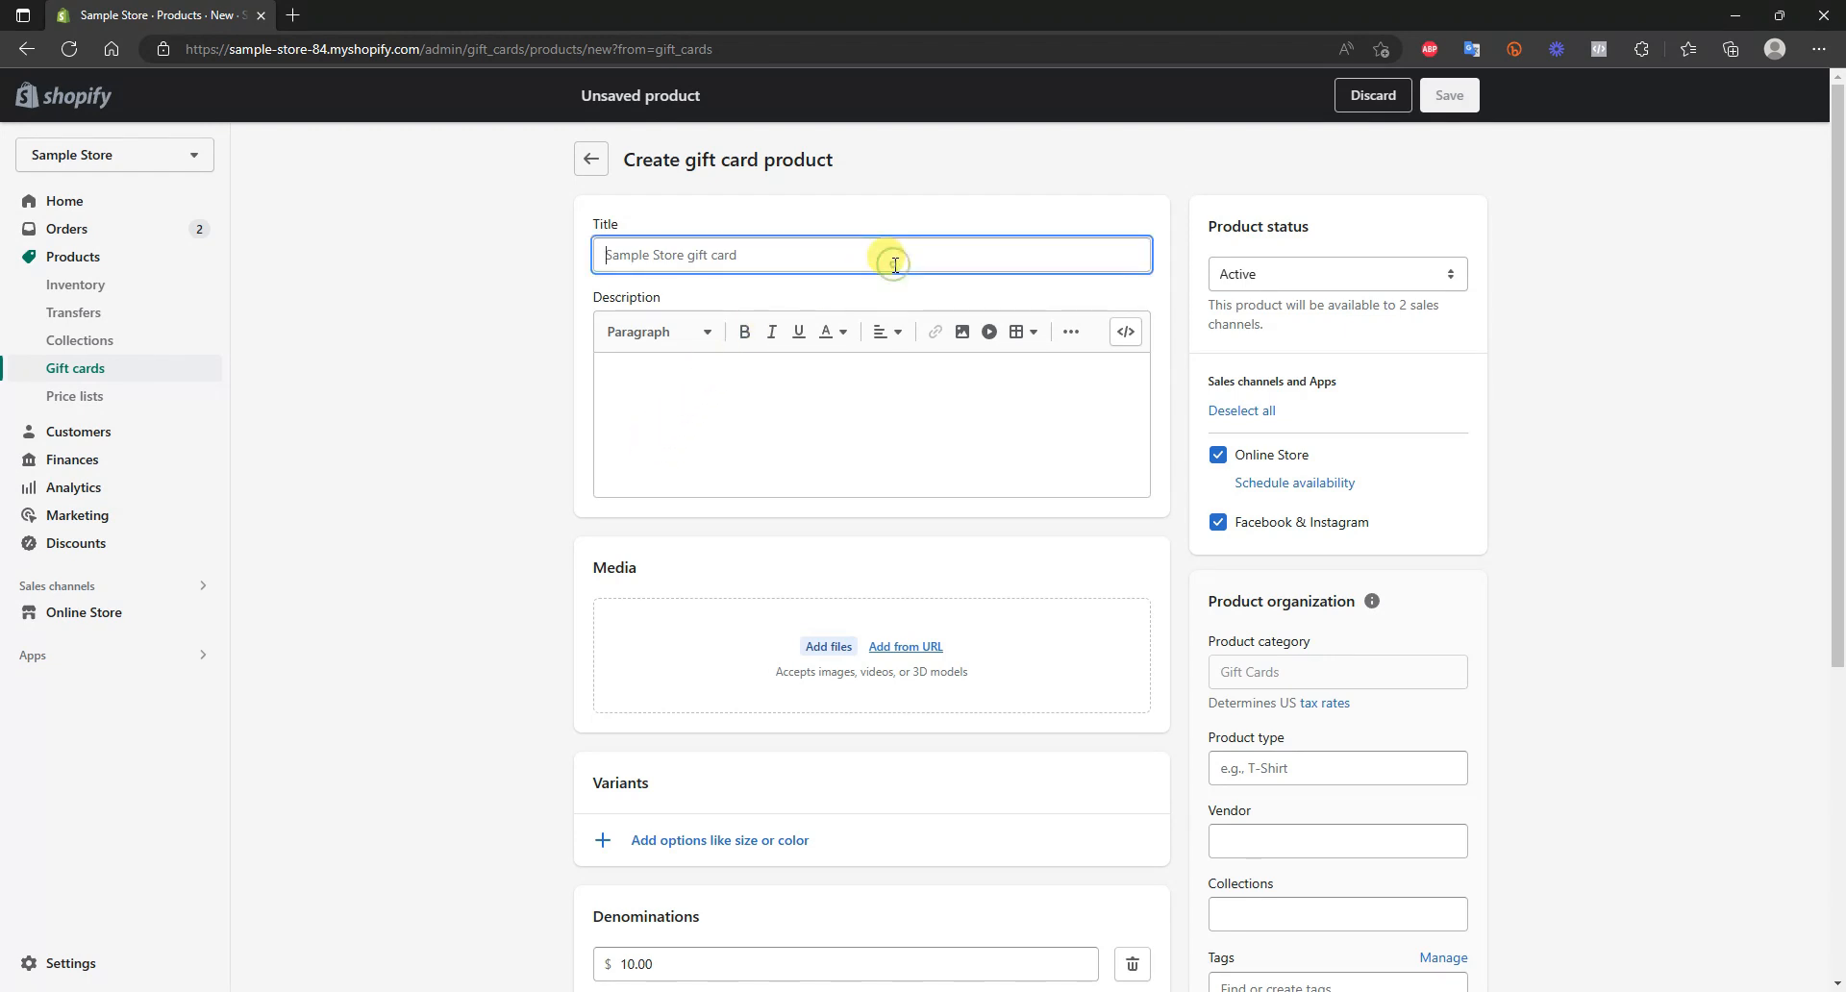
type("Sample Store Gift Card")
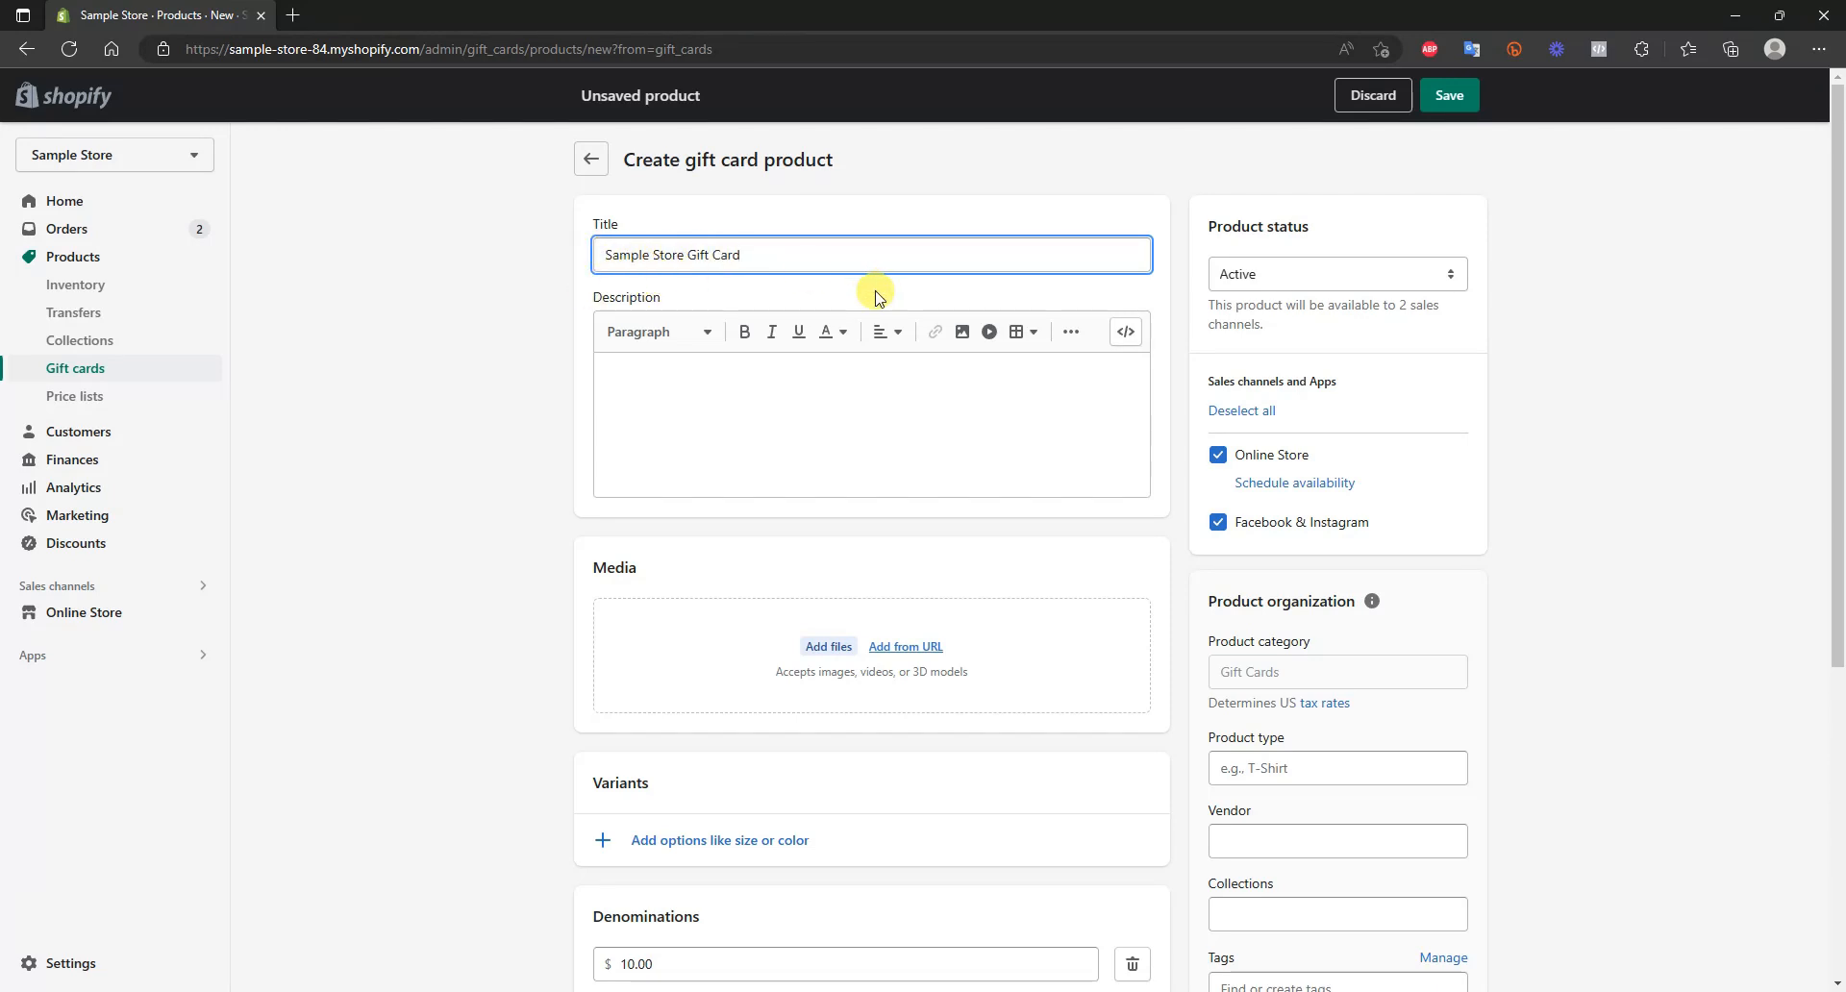
Paste the description beginning "The perfect gift for any occasion!" and add the orange gift card image to the product's media
left_click(755, 389)
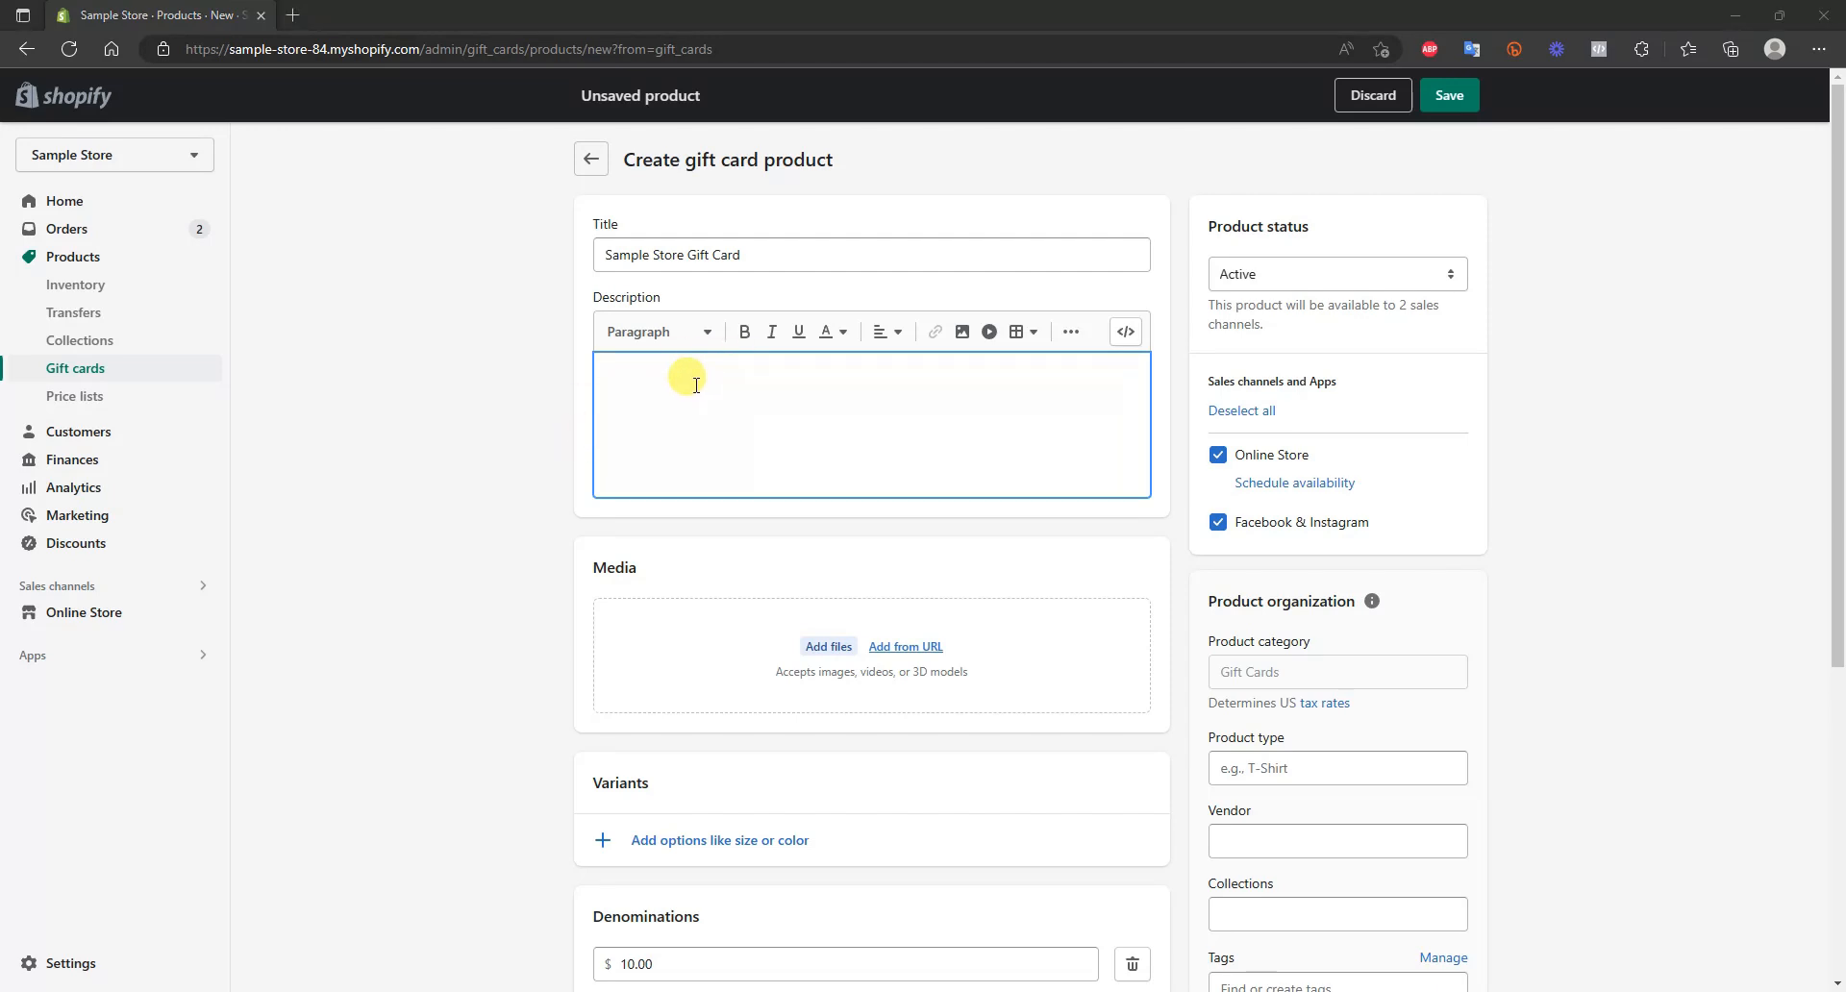
type("\"The perfect gift for any occasion! Our gift card offers the recipient a chance to choose from a wide range of products and experiences. With no expiration date and easy online redemption, it's a thoughtful and convenient present. Give the gift of choice today!\"")
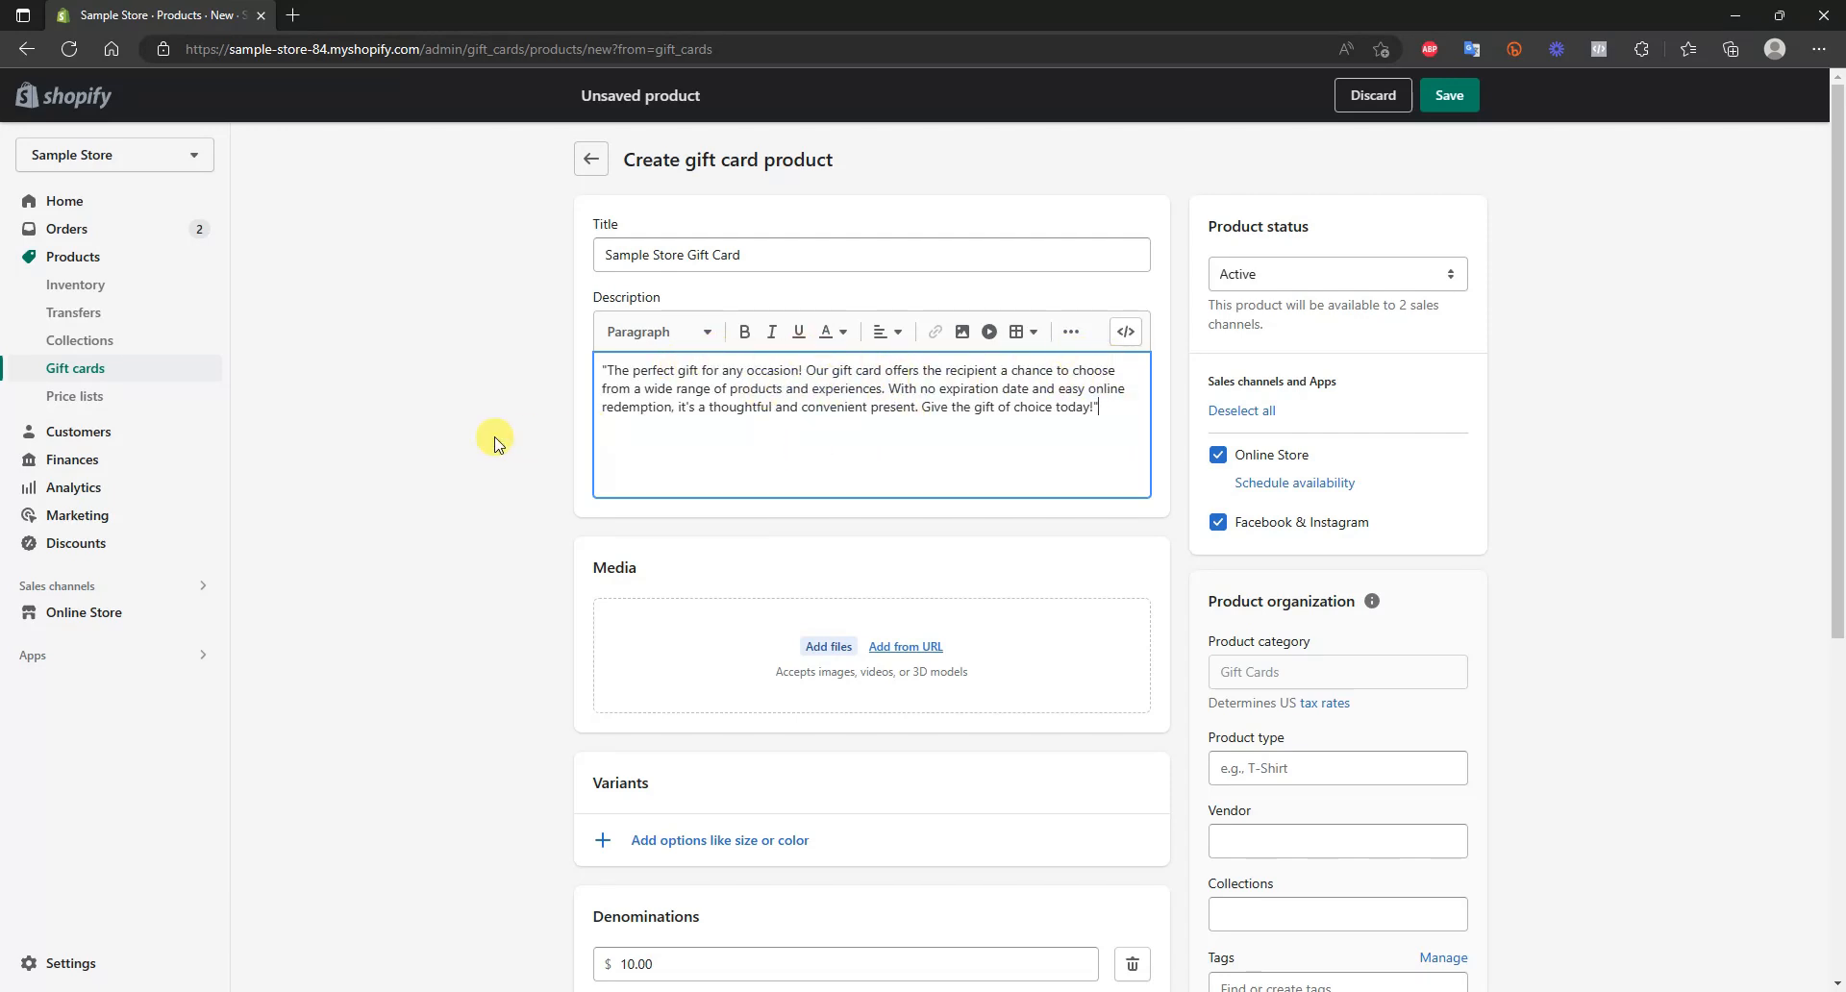
scroll(750, 587, "down", 2)
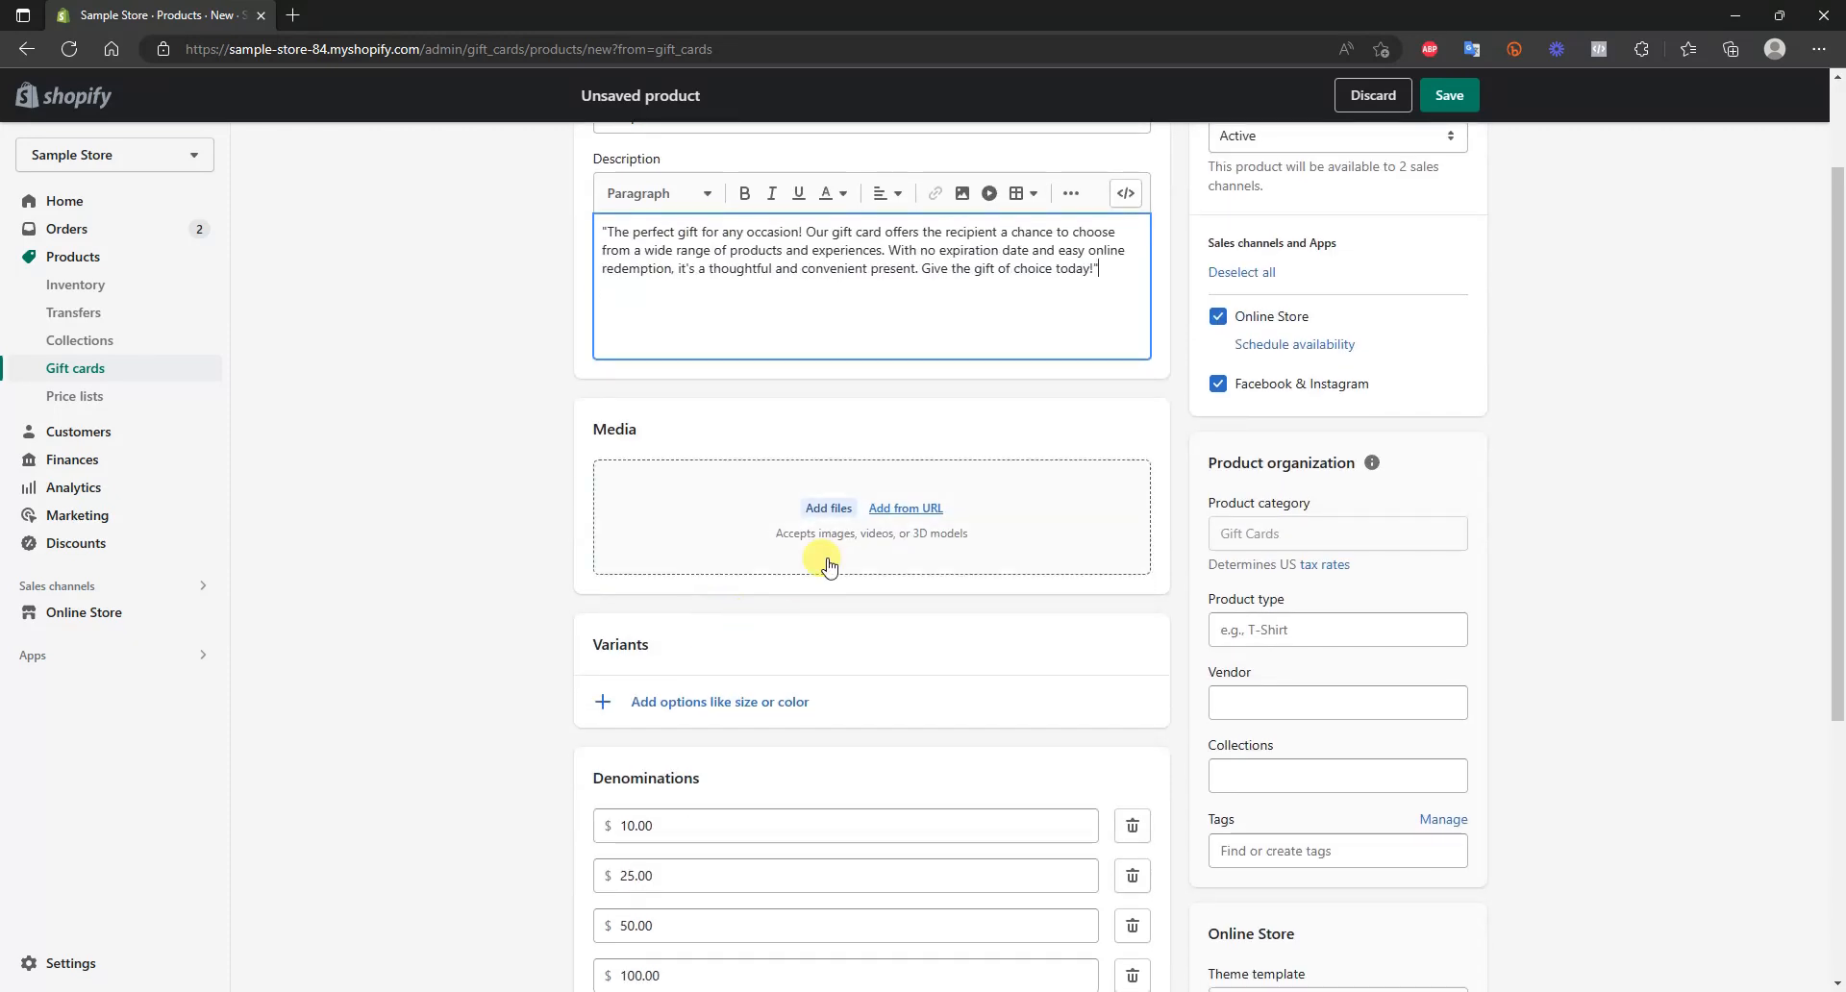
scroll(798, 634, "up", 2)
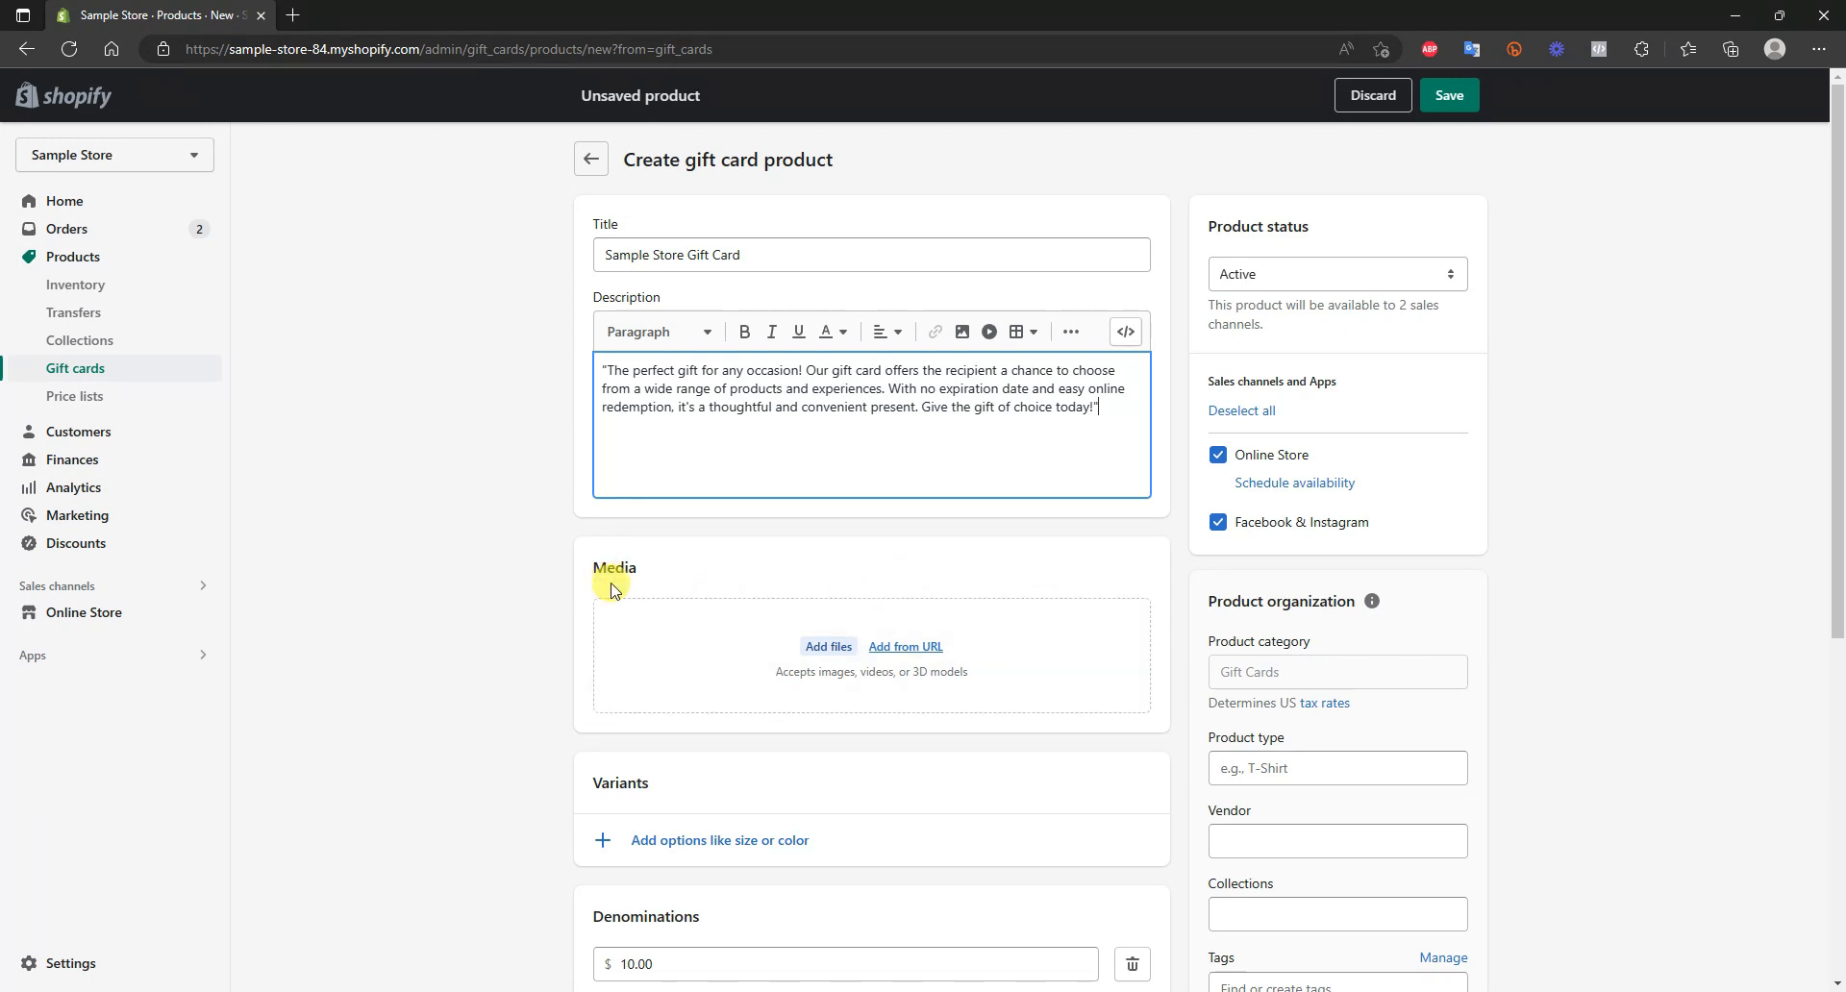
left_click(823, 657)
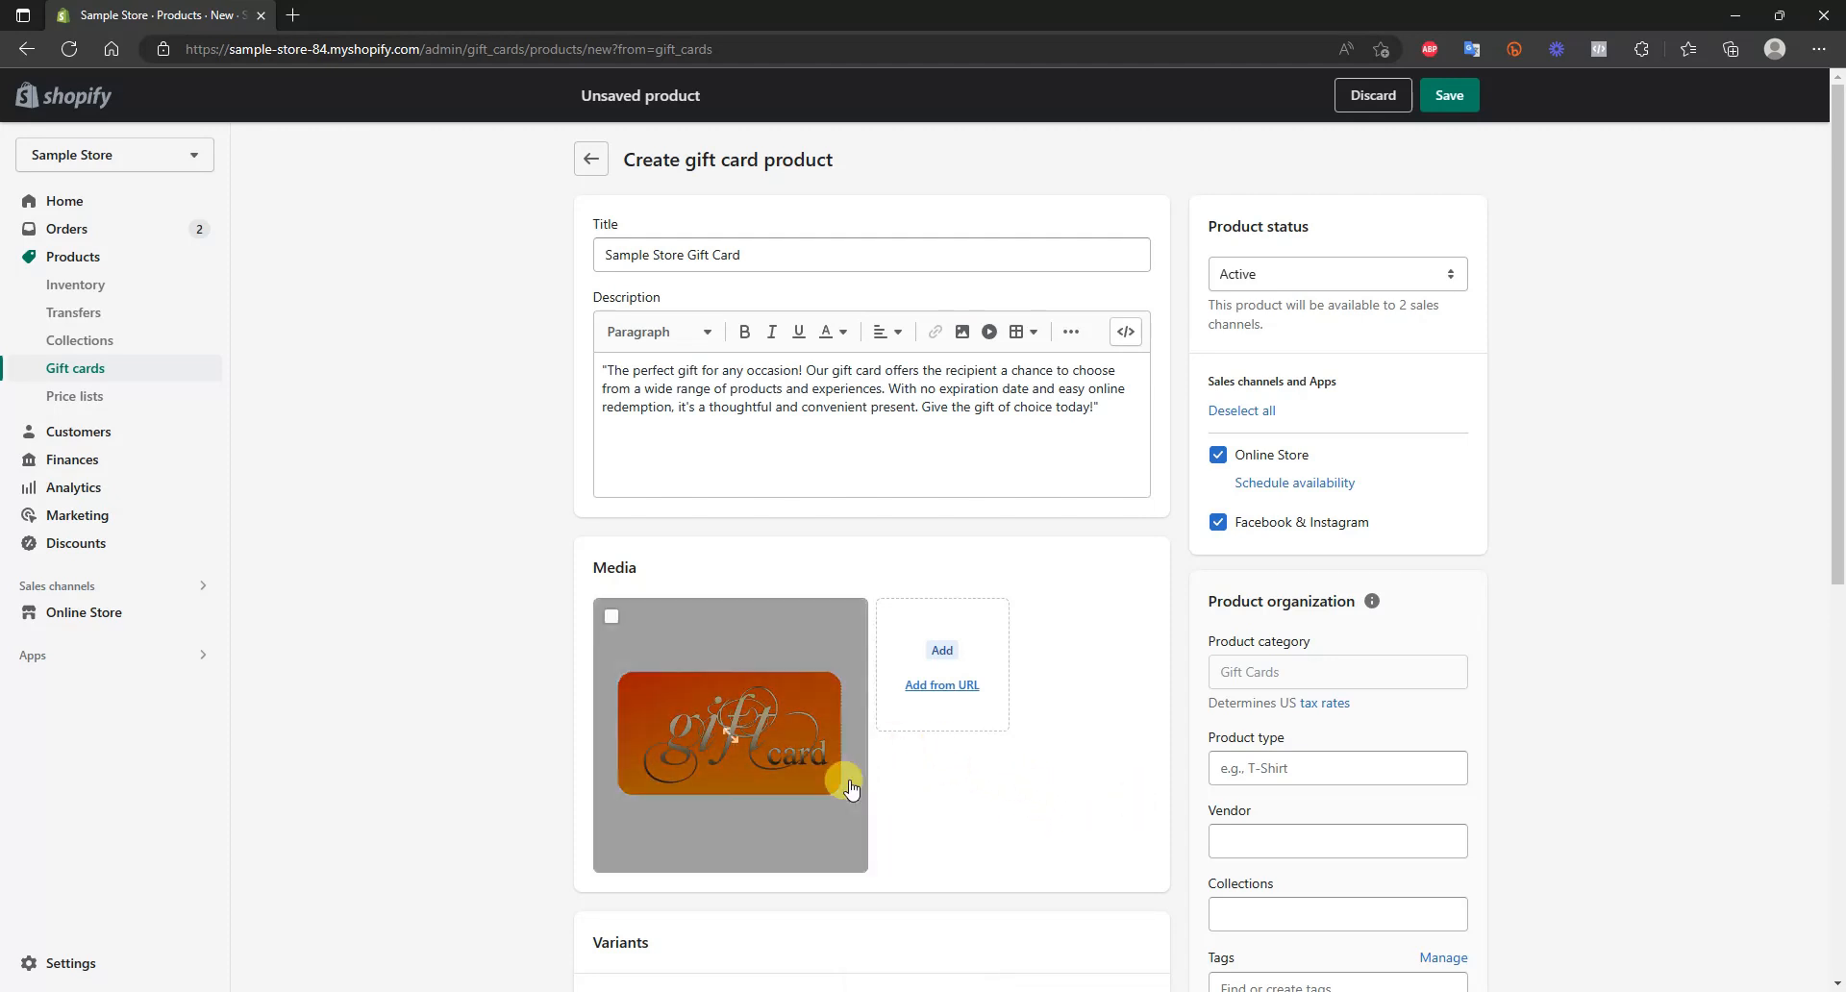
Add a fifth denomination of $250.00 to the gift card product
scroll(929, 683, "down", 2)
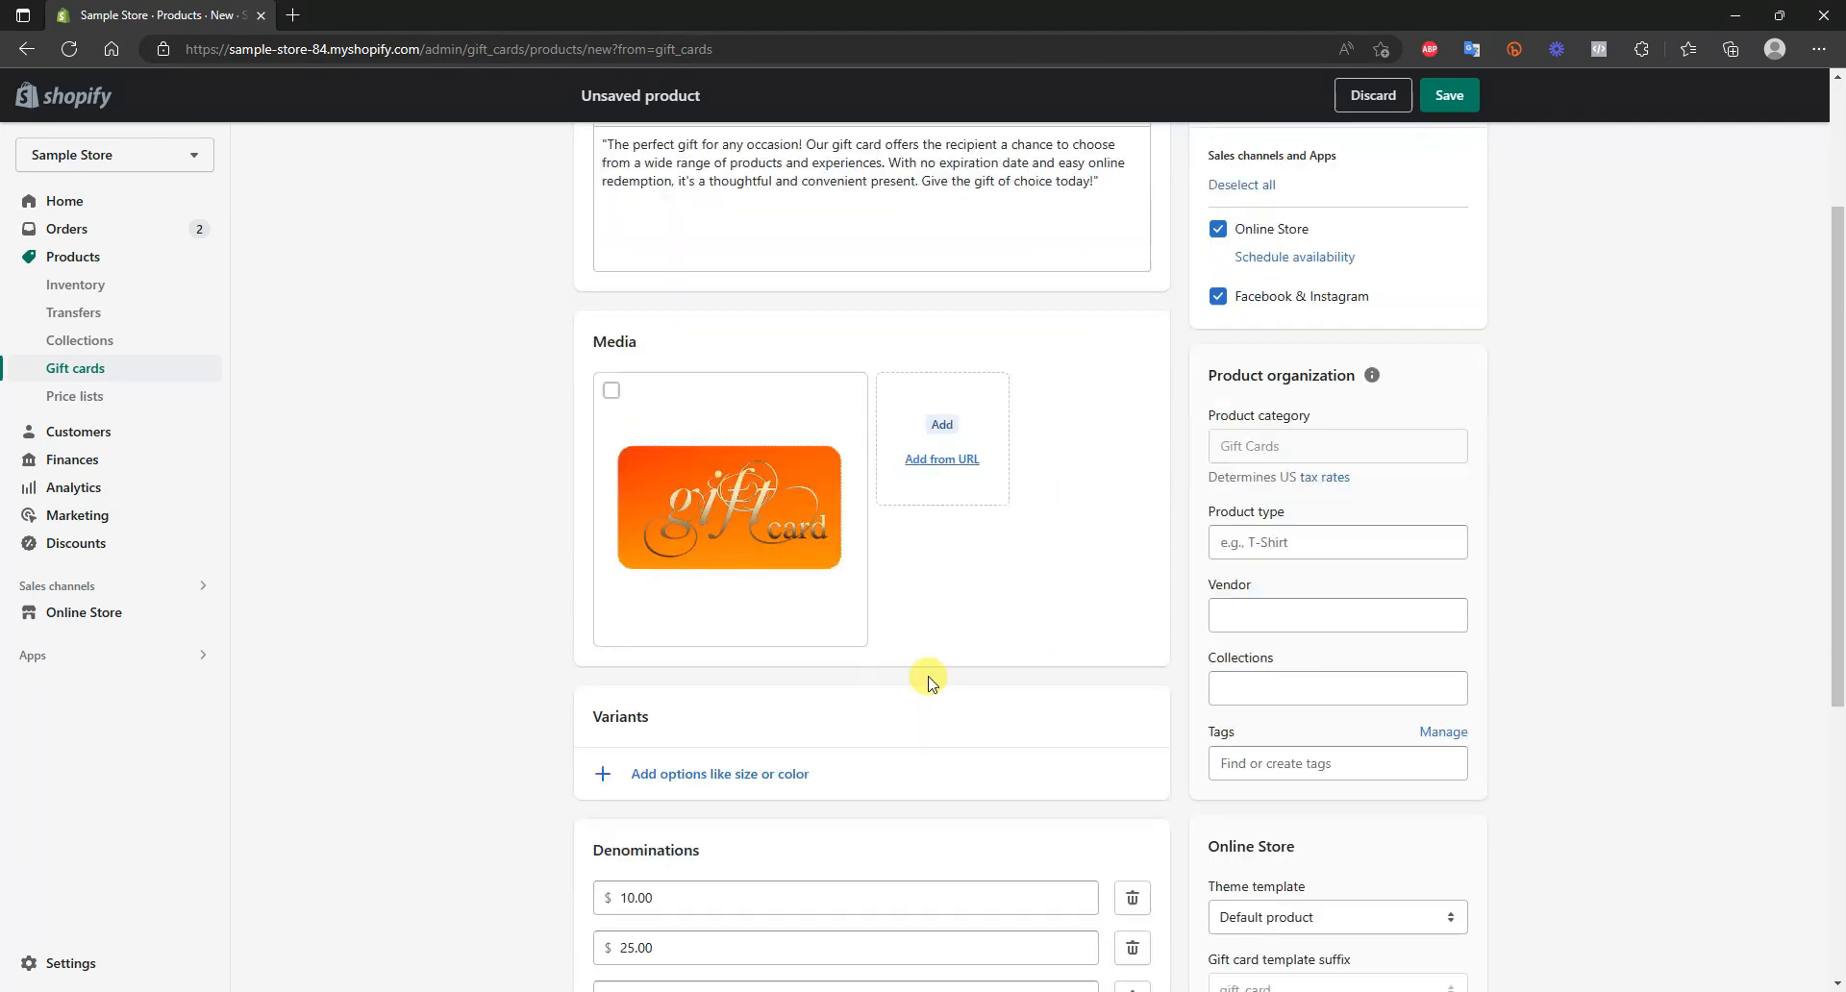
scroll(961, 596, "up", 1)
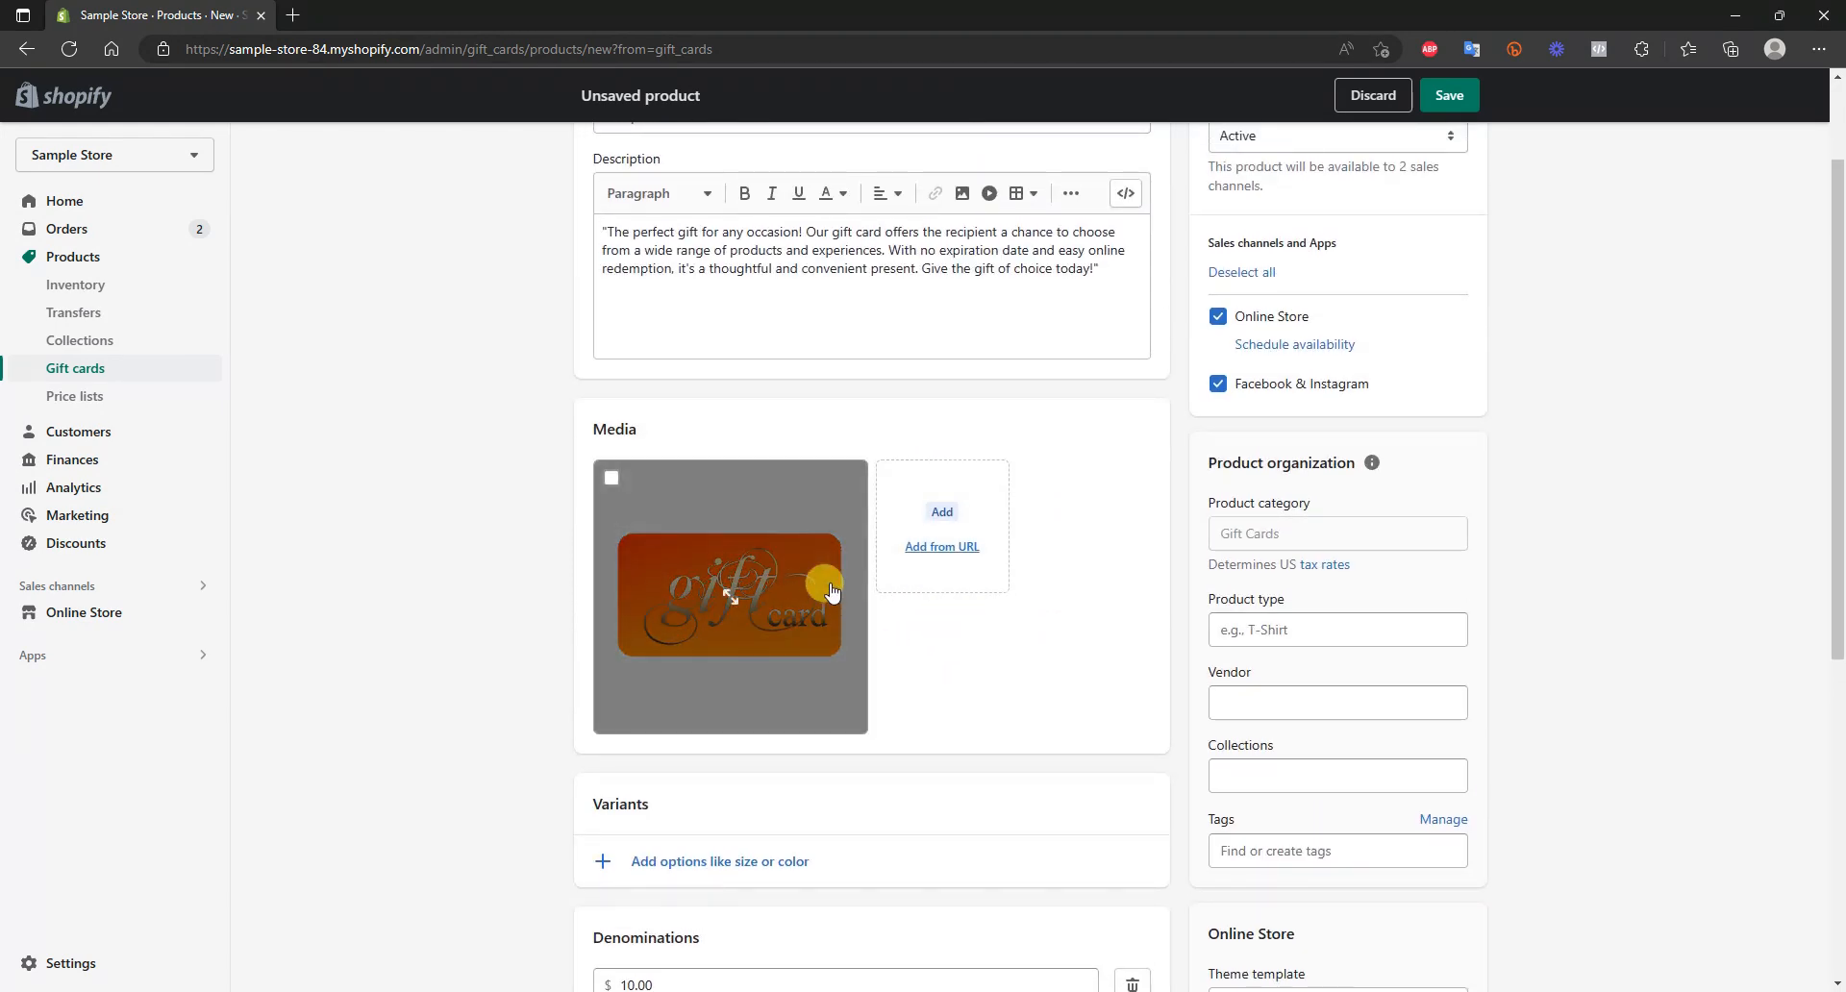
scroll(833, 592, "down", 1)
scroll(882, 498, "down", 2)
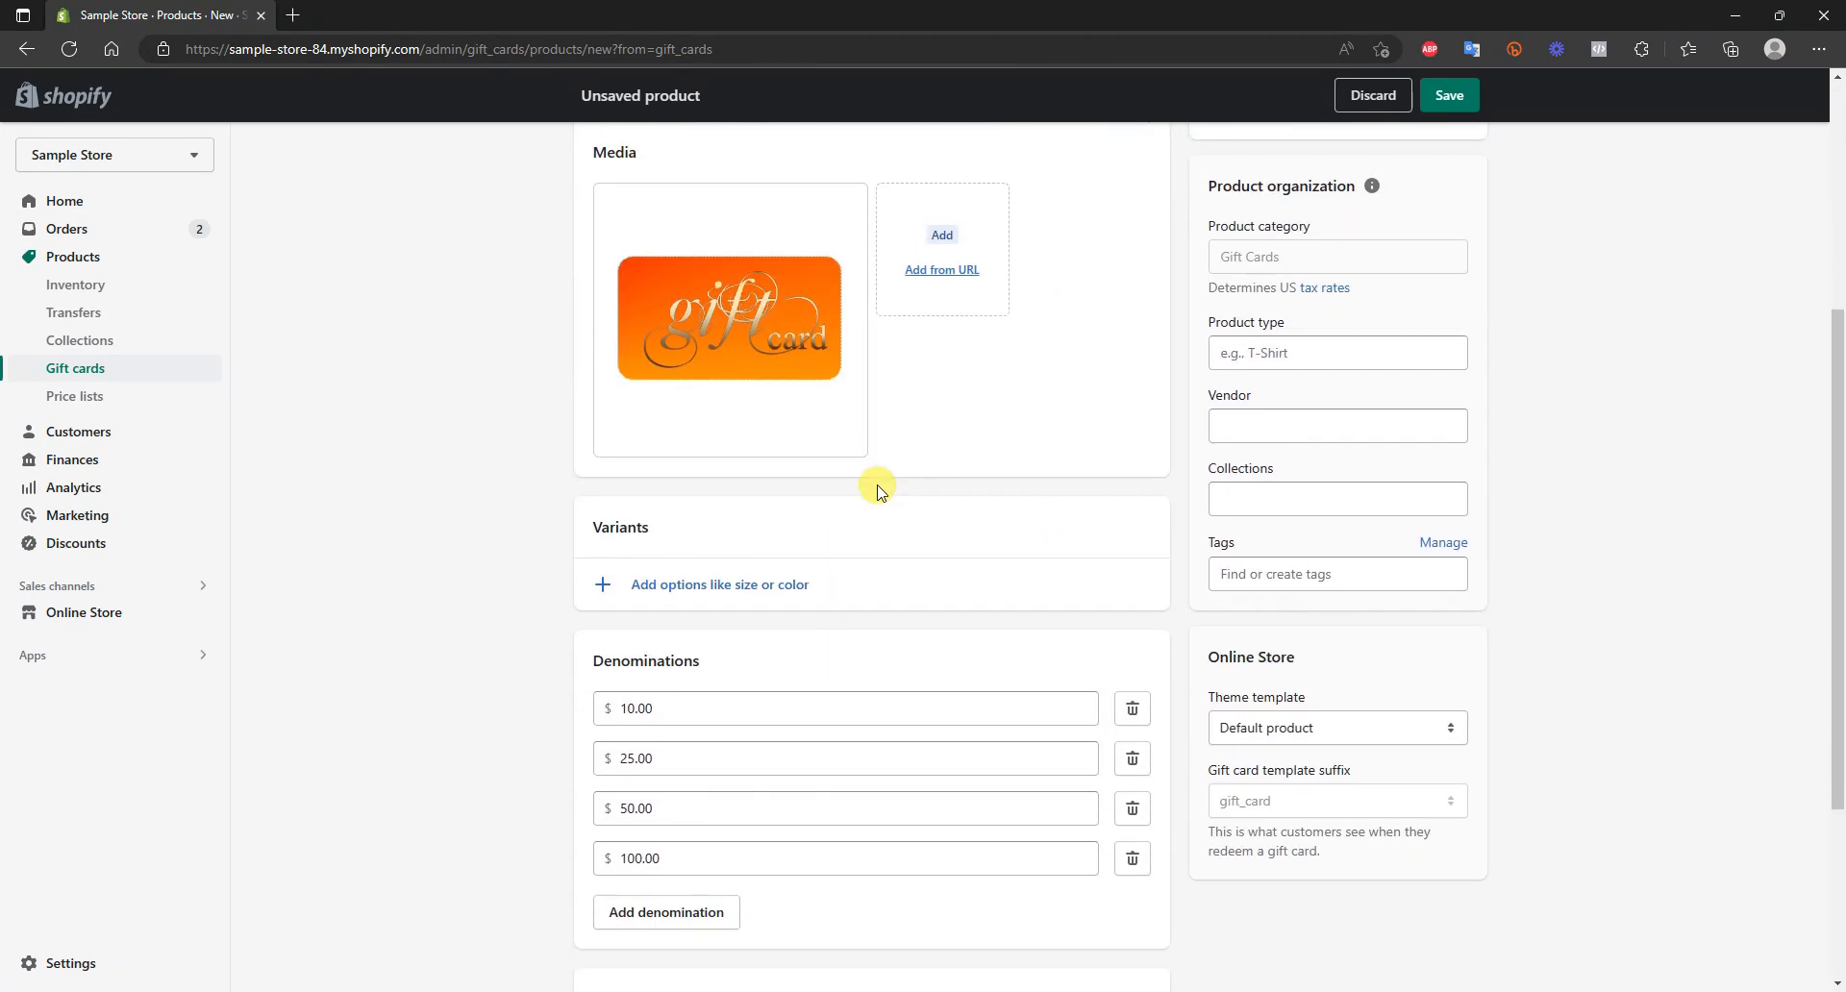
scroll(868, 482, "up", 2)
scroll(856, 510, "up", 2)
scroll(979, 523, "down", 1)
scroll(979, 524, "down", 4)
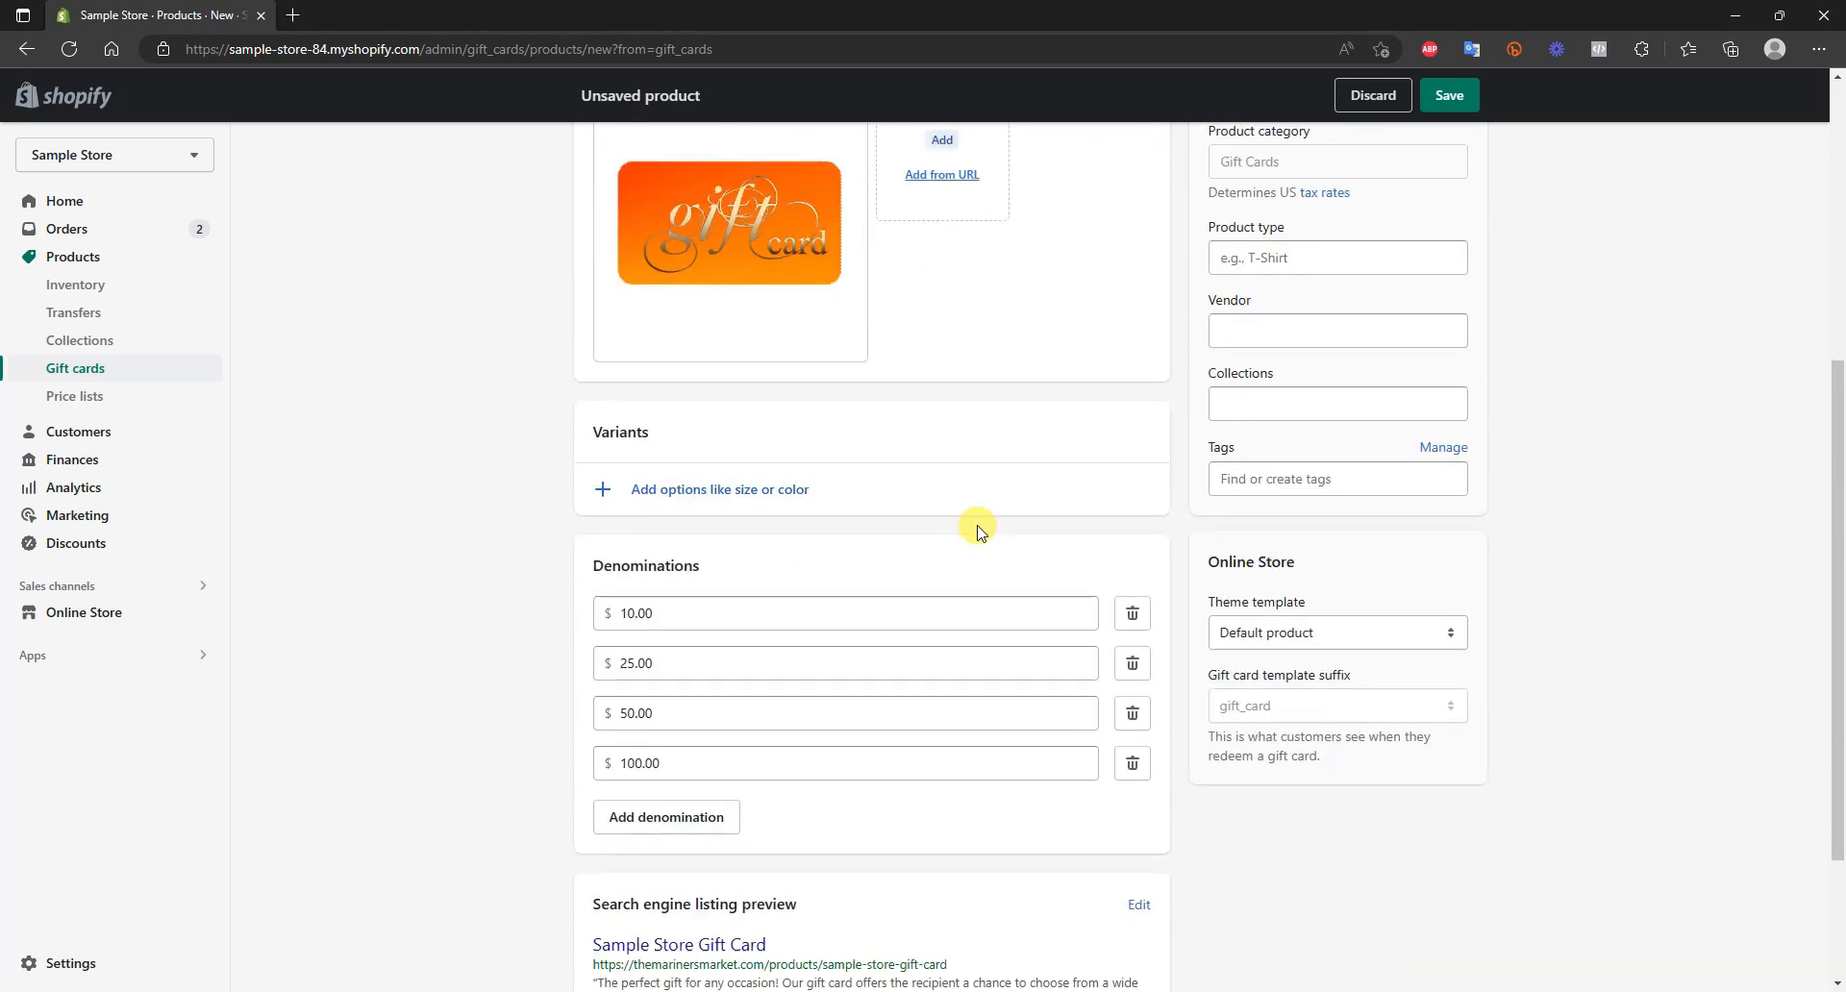
scroll(760, 527, "up", 1)
scroll(707, 540, "down", 2)
scroll(707, 543, "up", 1)
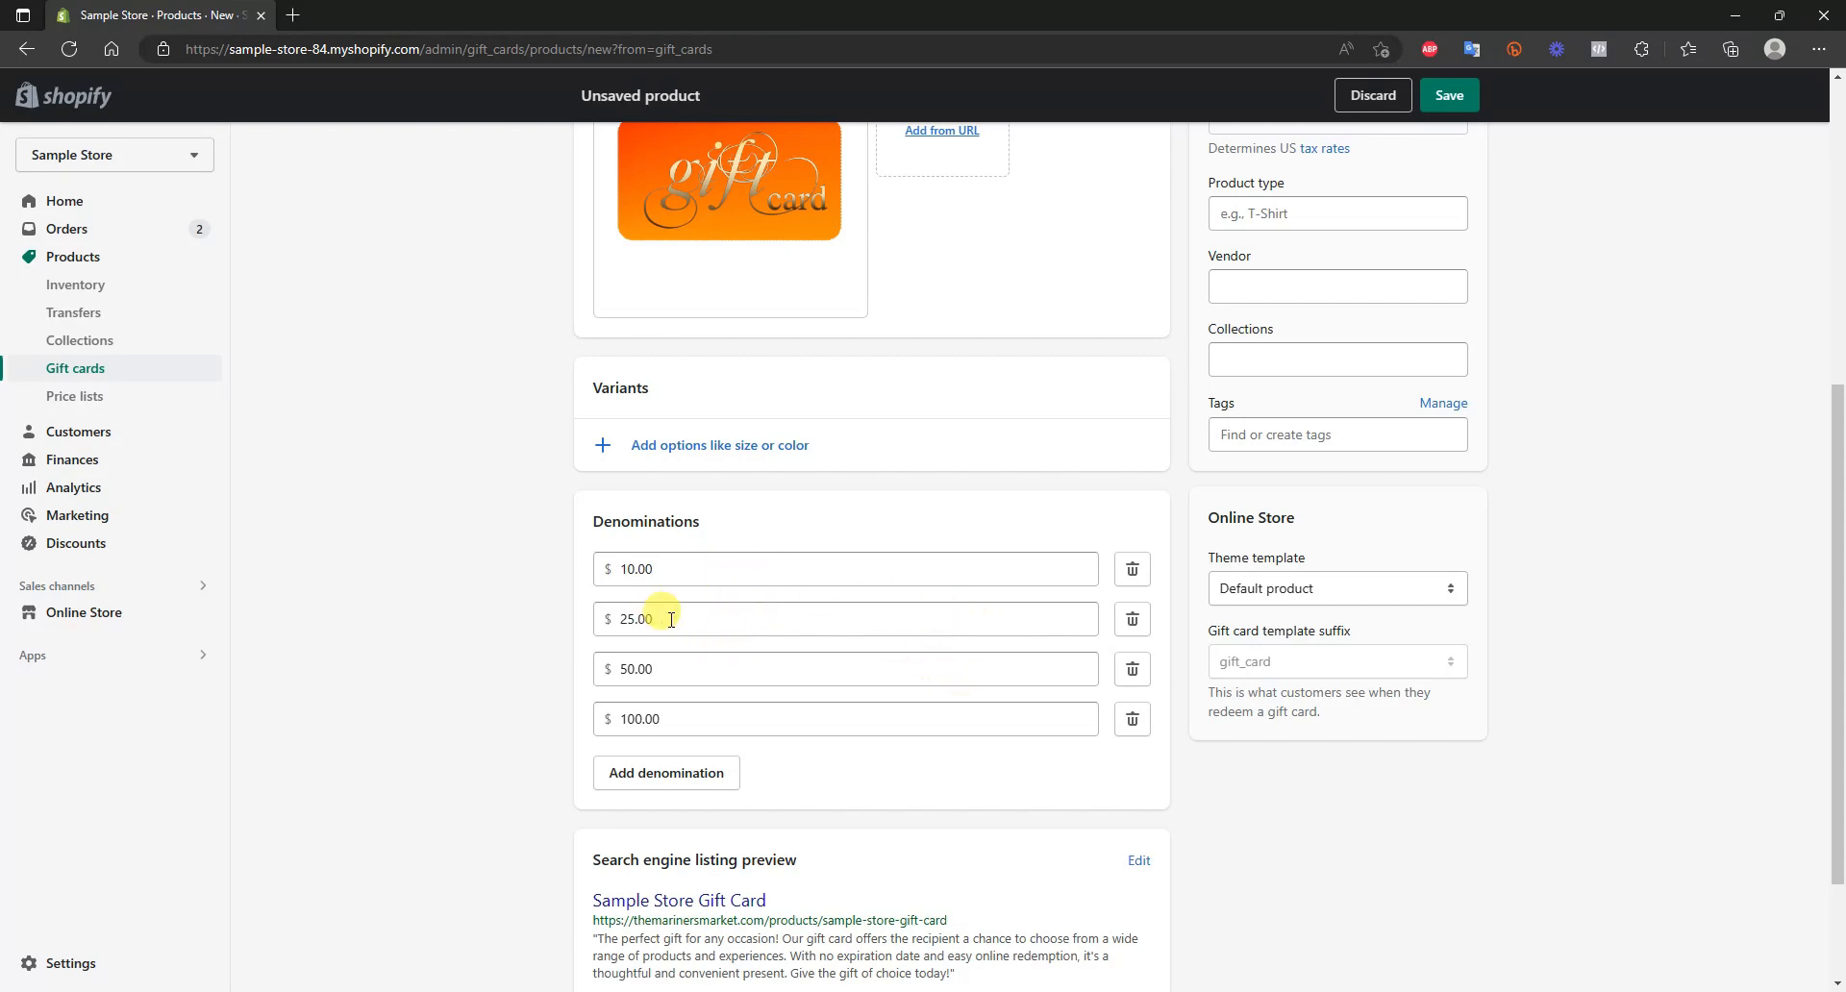
left_click(710, 799)
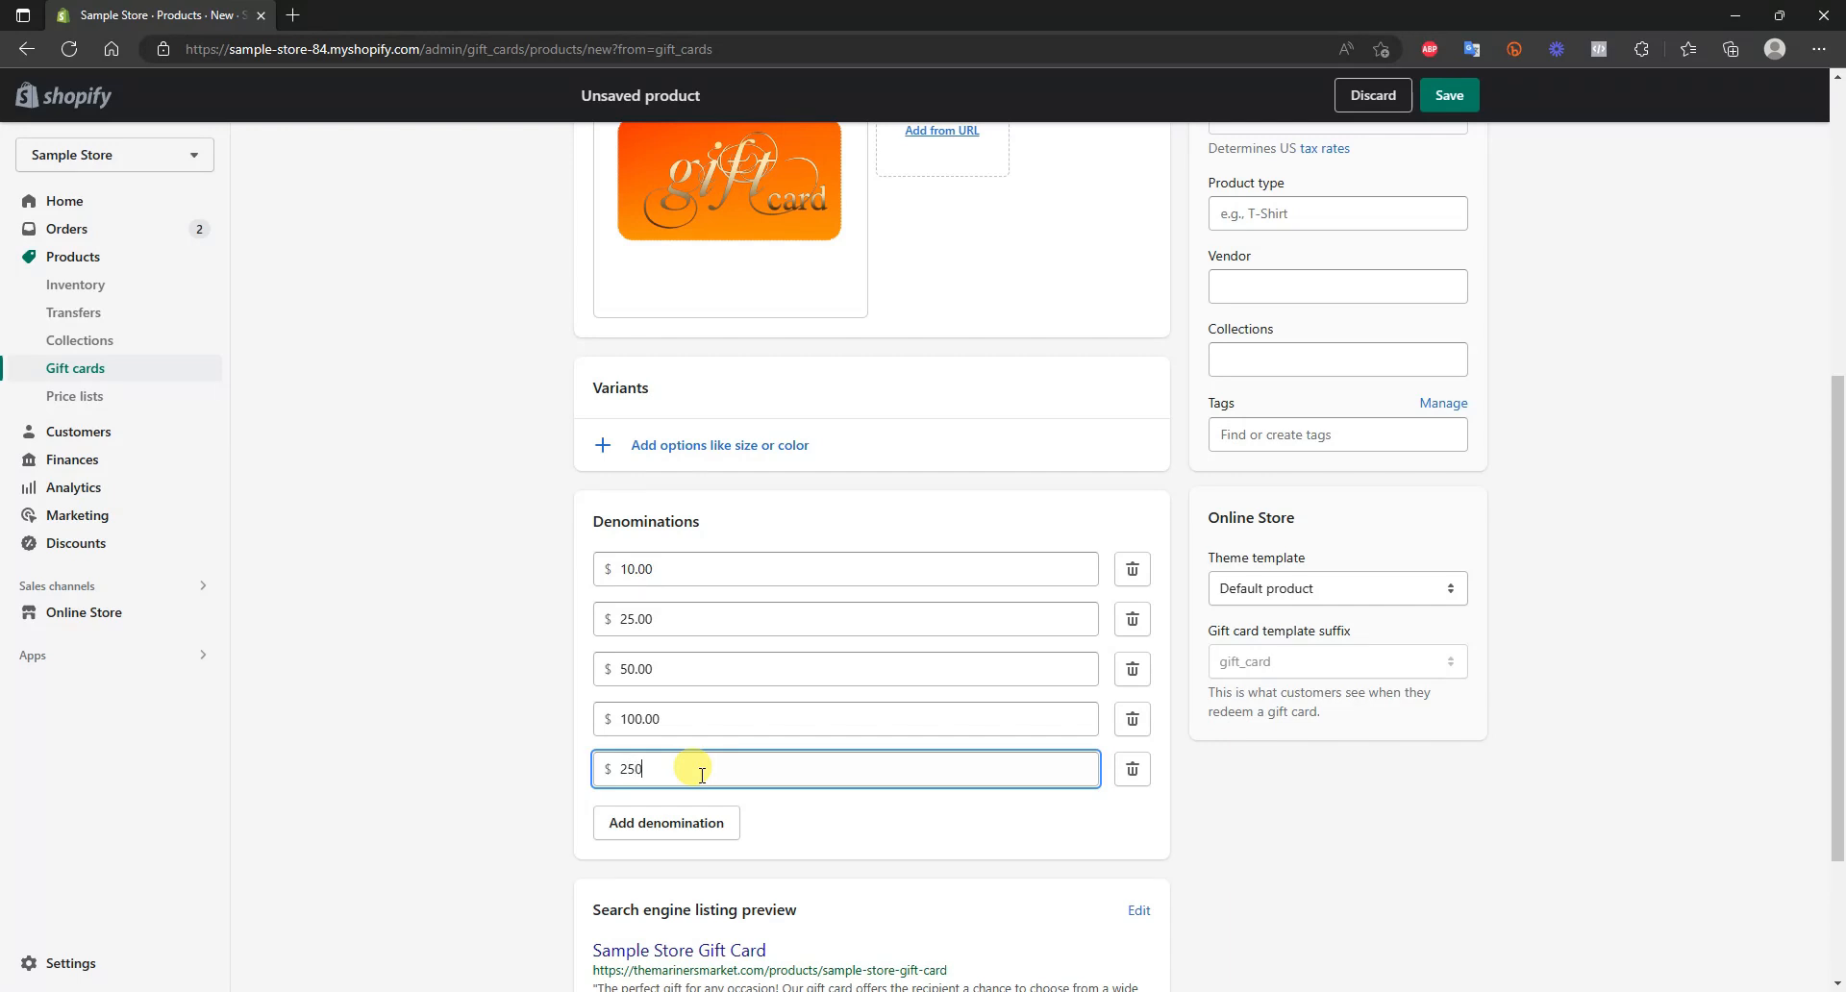
left_click(508, 747)
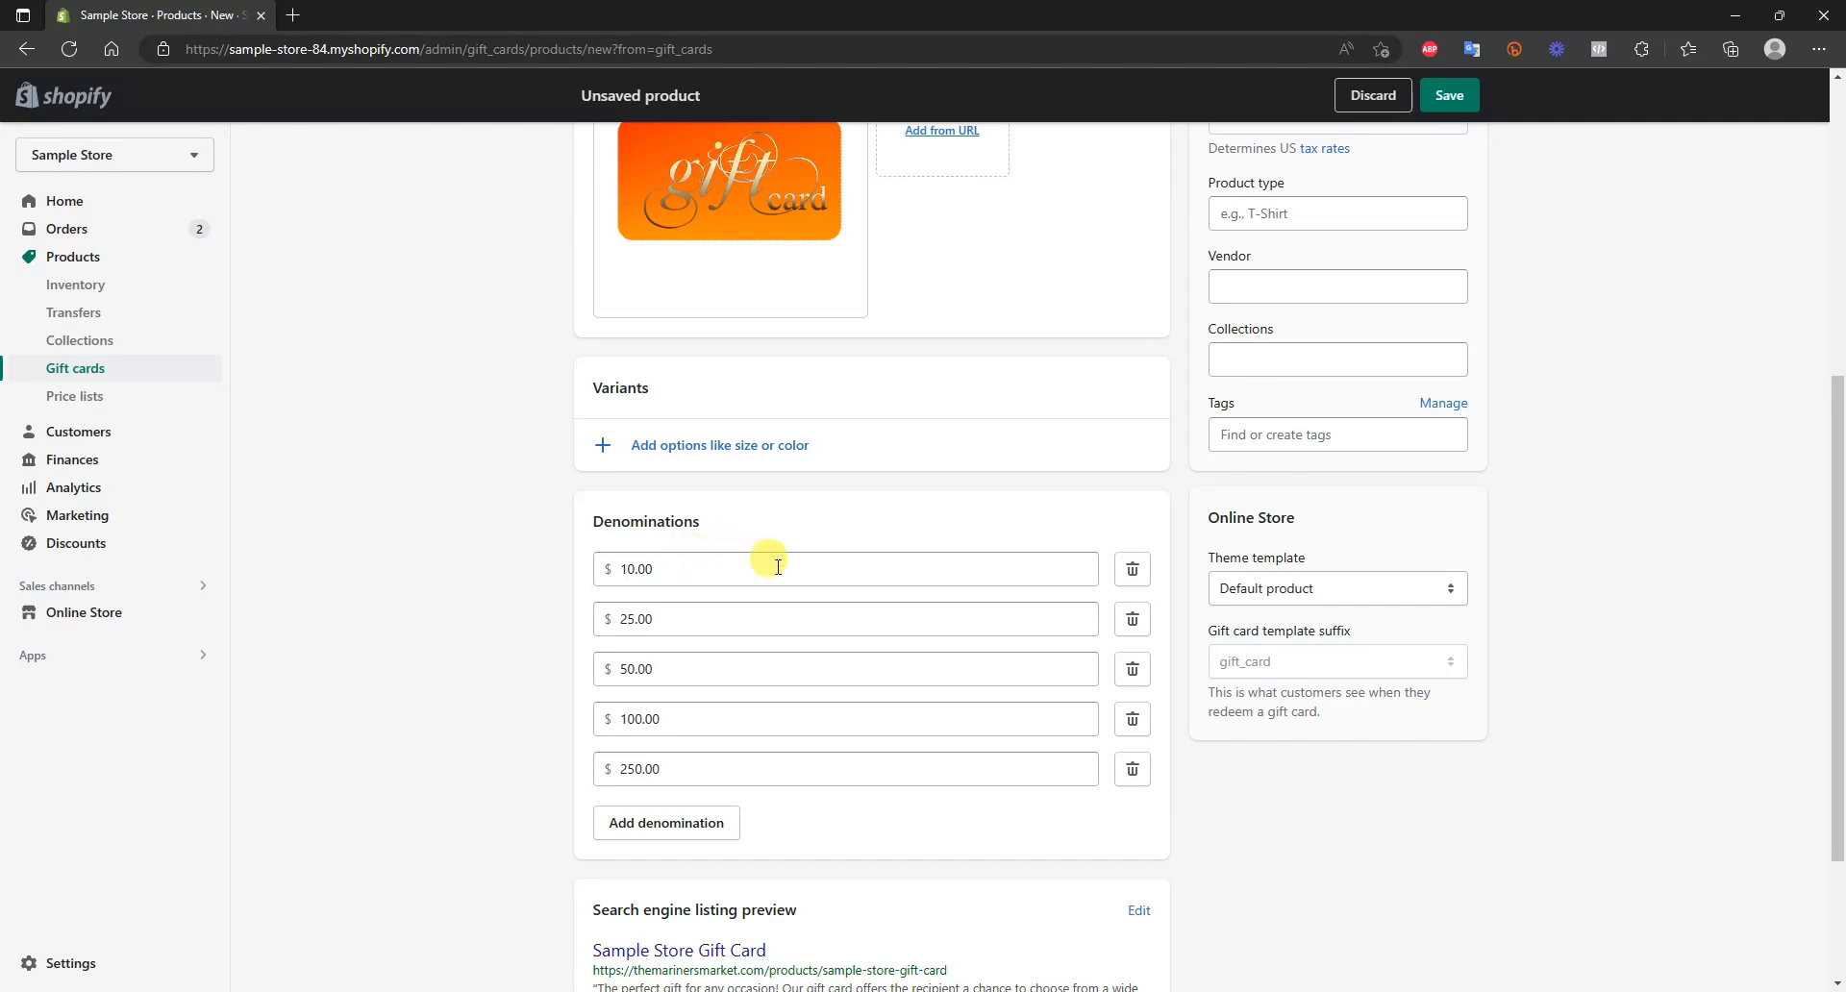
Set the gift card product's vendor to Sample Store
scroll(770, 563, "down", 2)
scroll(807, 597, "up", 2)
scroll(819, 604, "down", 2)
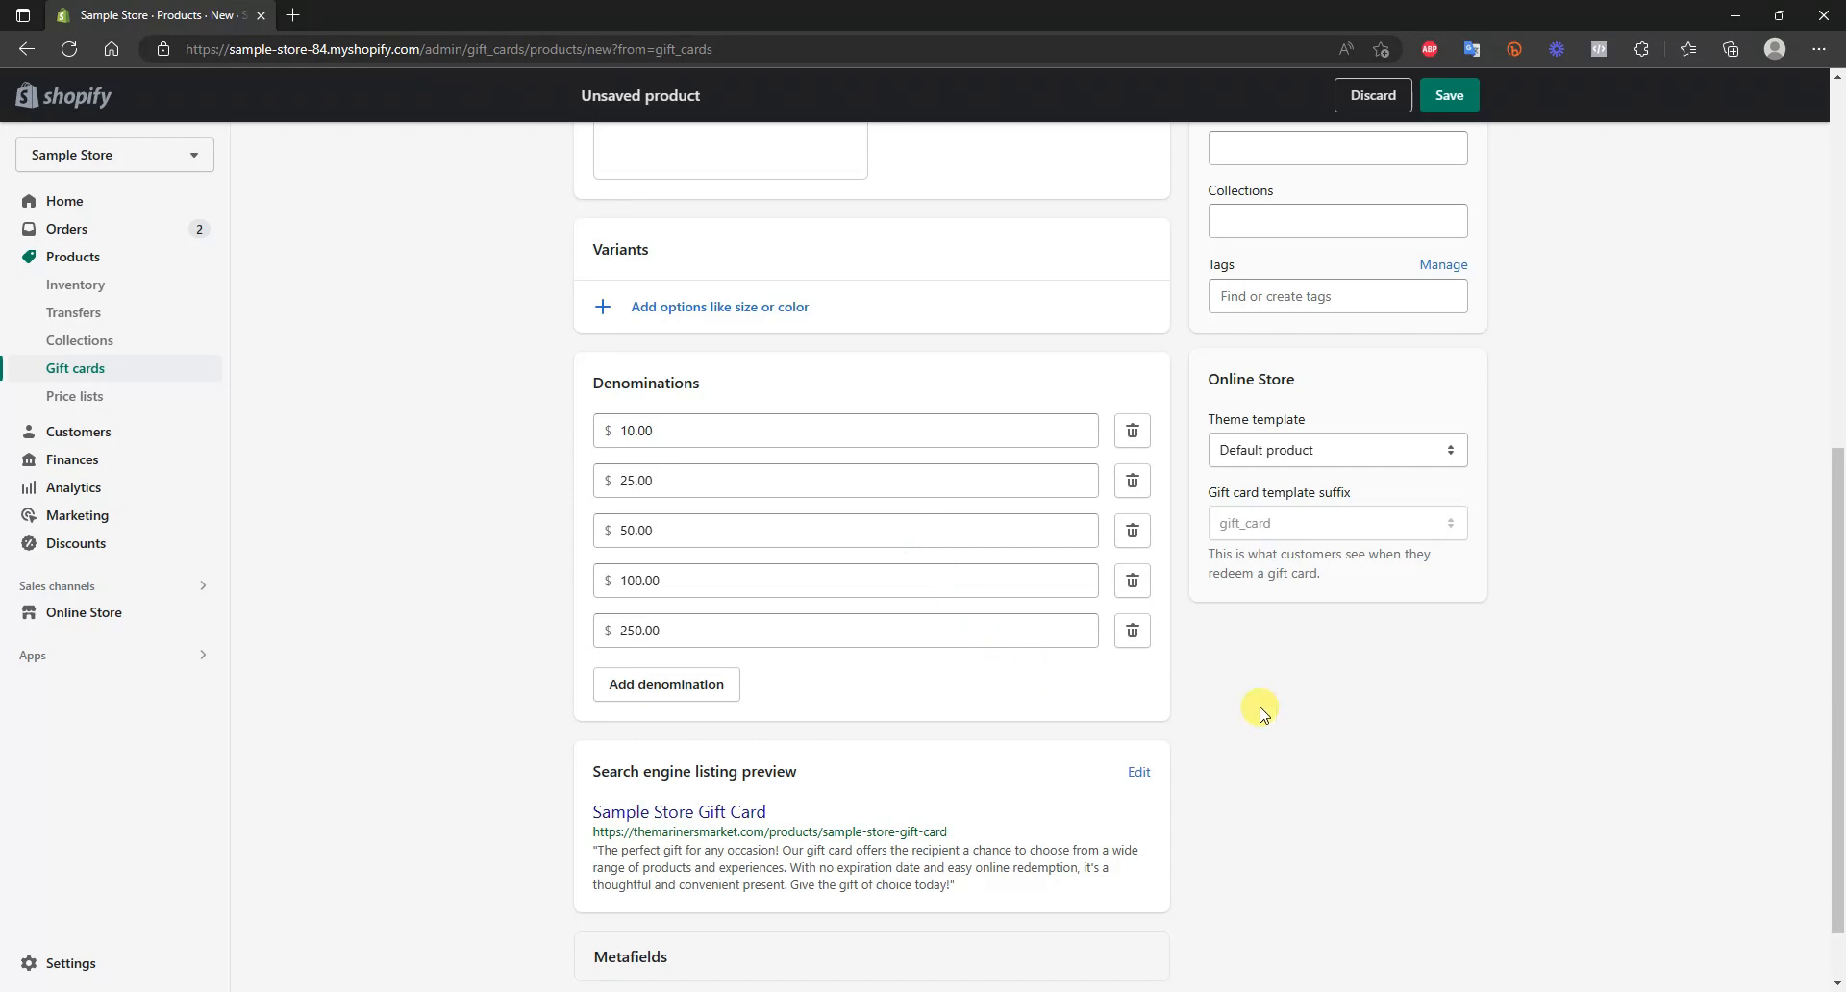
scroll(1385, 749, "down", 1)
scroll(1294, 787, "down", 2)
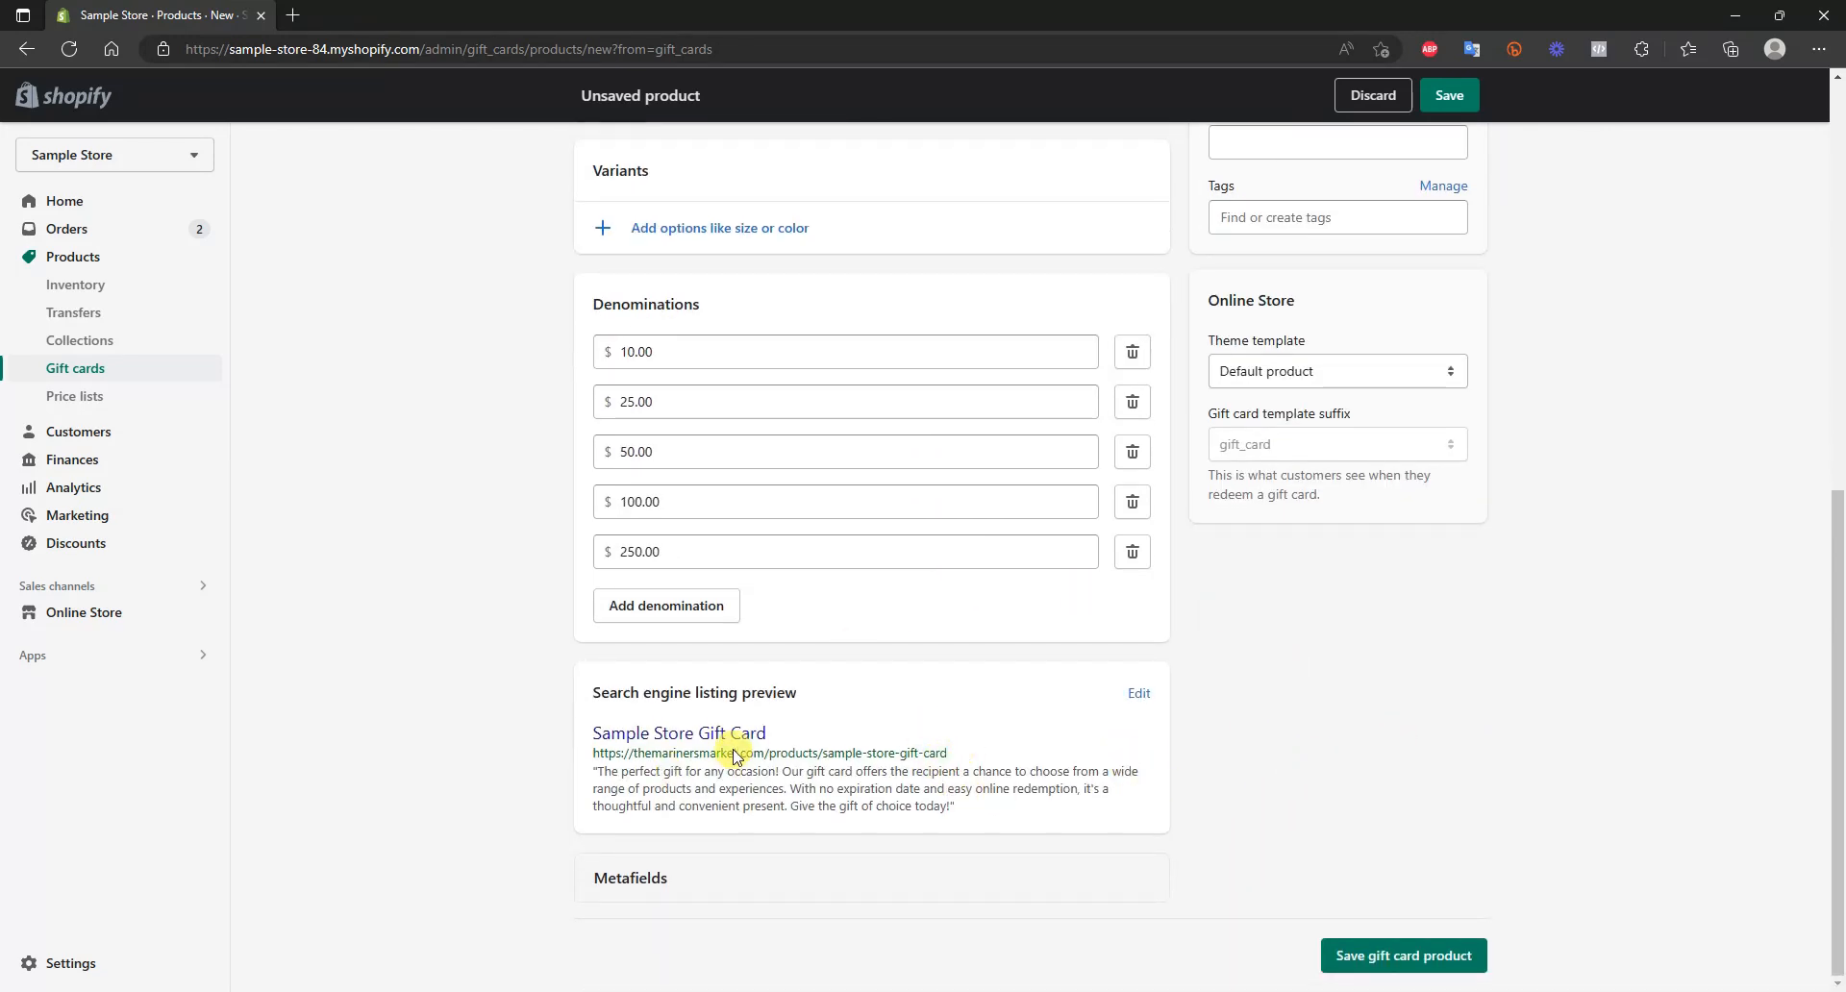
scroll(1010, 803, "up", 2)
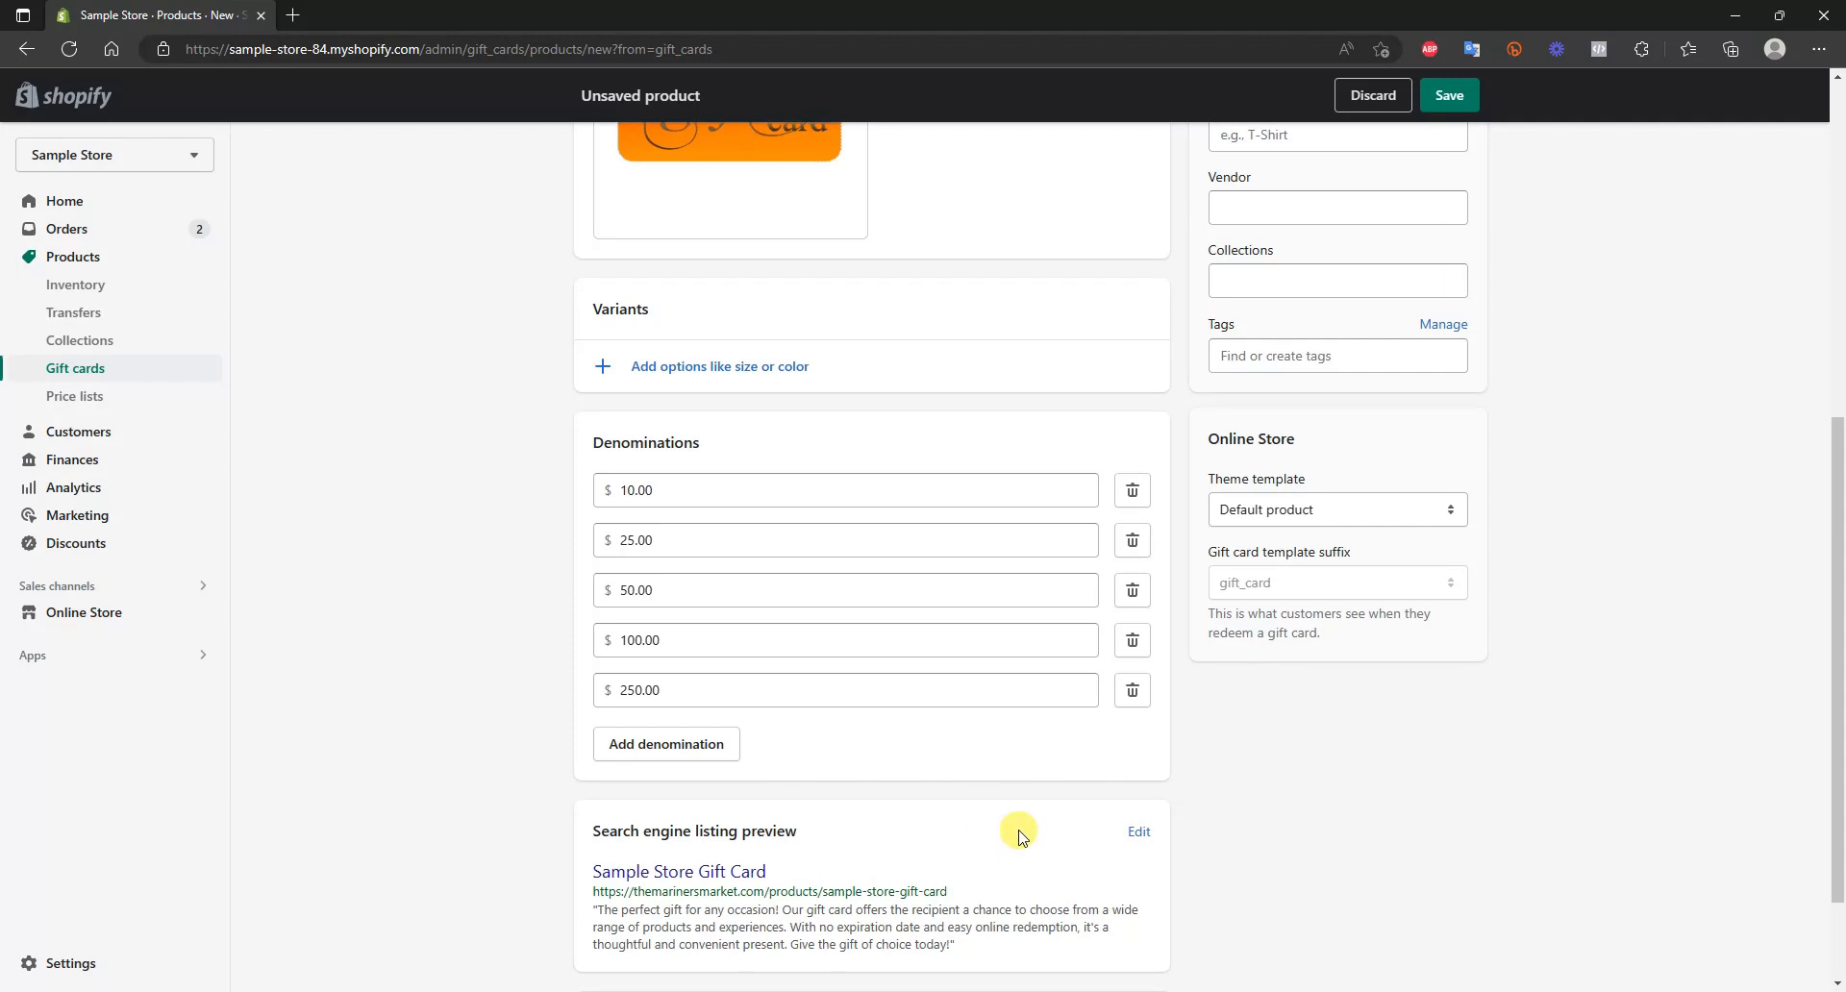
scroll(1009, 803, "up", 4)
scroll(1656, 723, "up", 2)
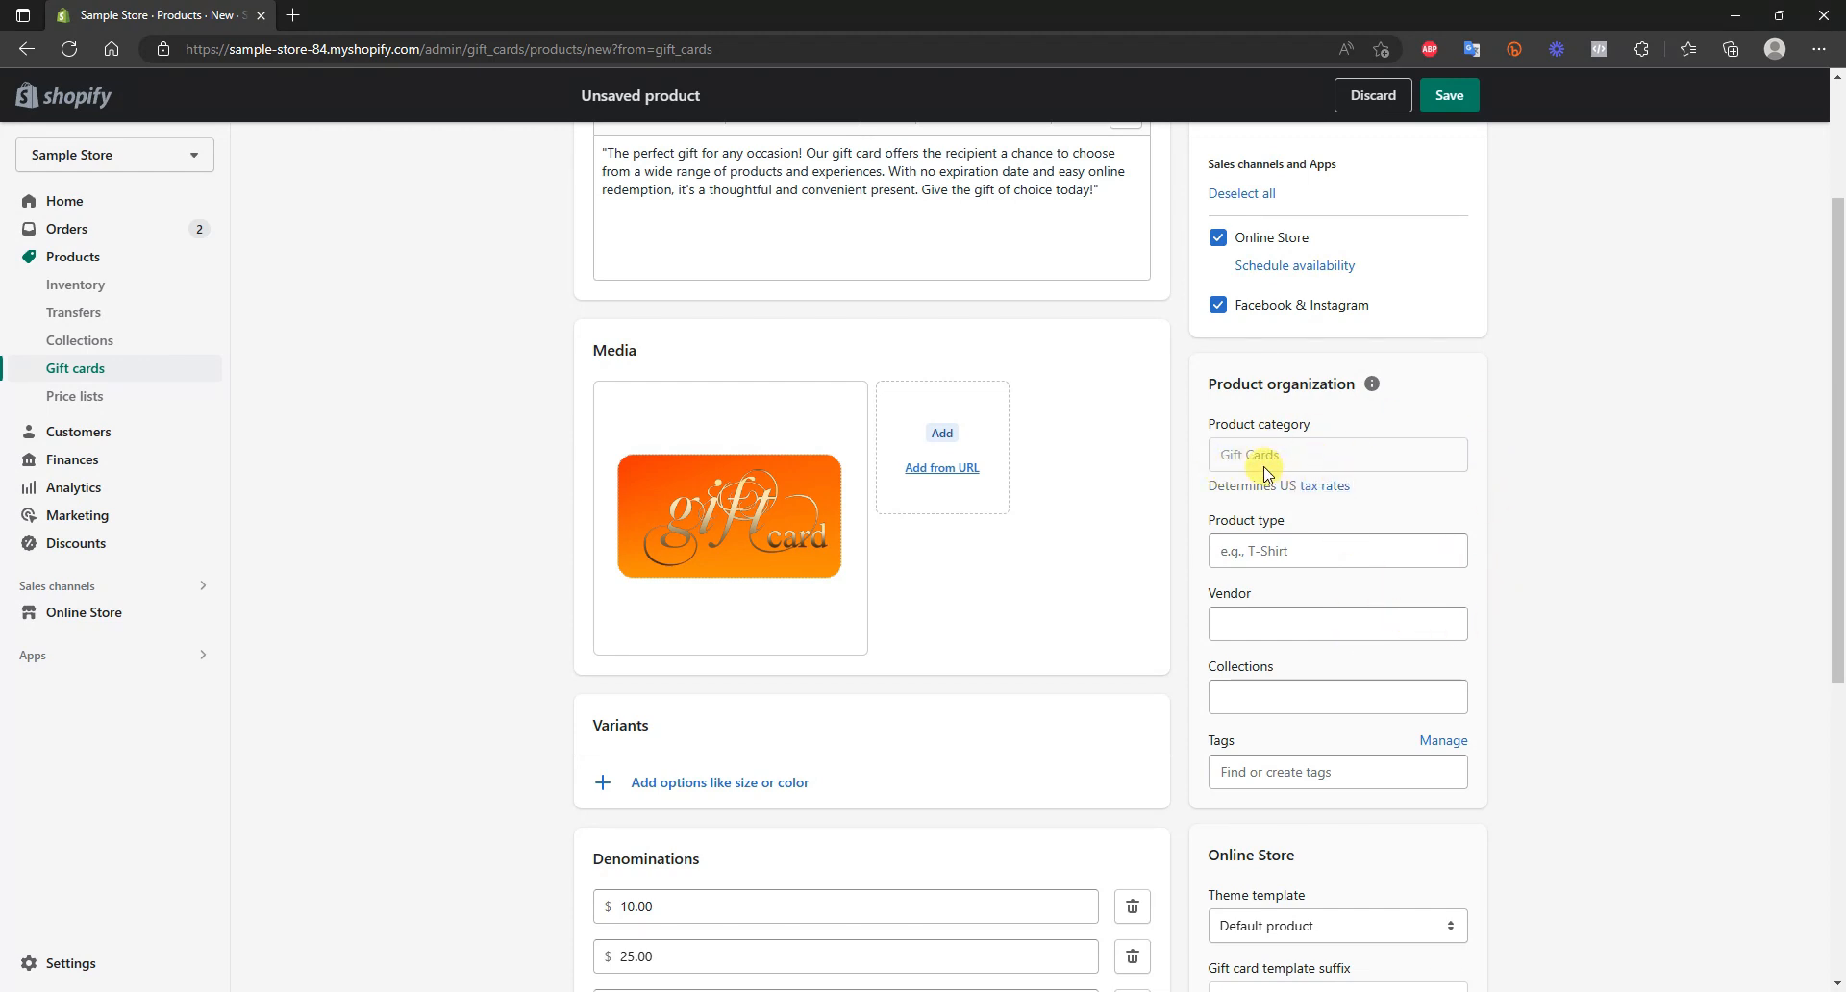
left_click(1387, 627)
left_click(1290, 663)
Save the new gift card product
scroll(1515, 703, "down", 1)
scroll(1516, 702, "up", 3)
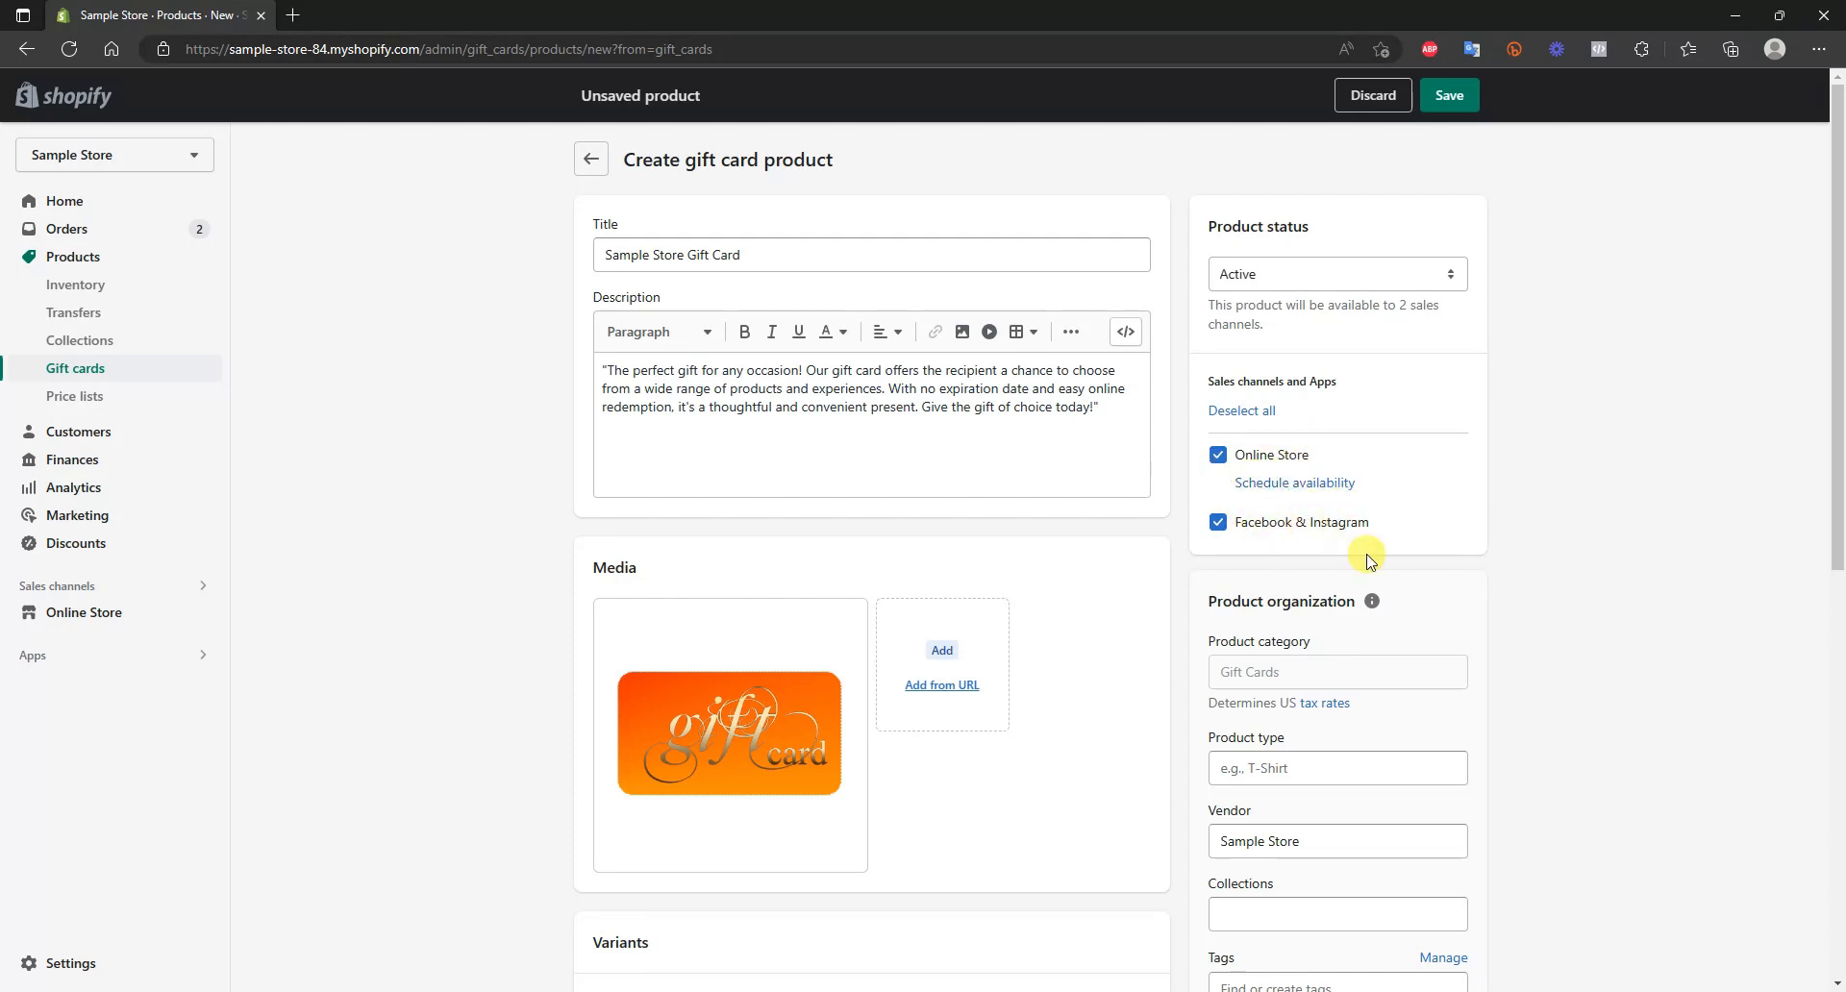
left_click(1481, 92)
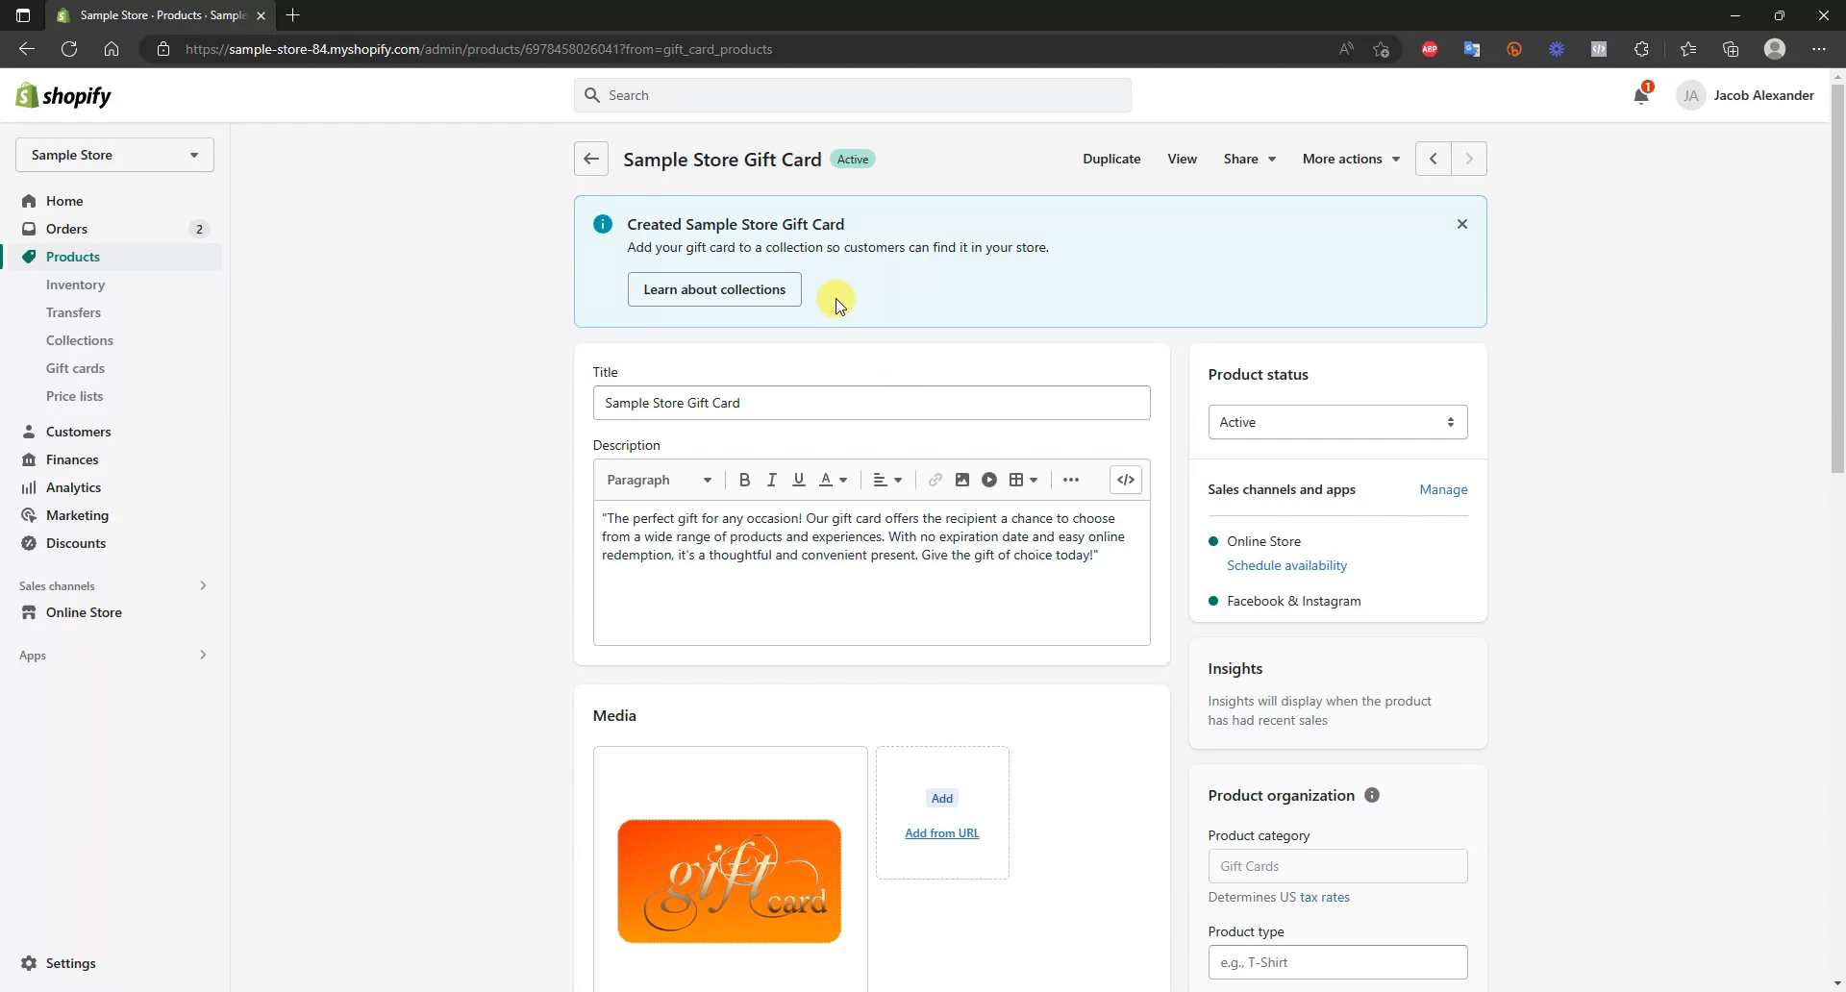
Preview the gift card's page in the online store, try the $25.00, $50.00 and $100.00 denominations, and close the preview
left_click(1182, 160)
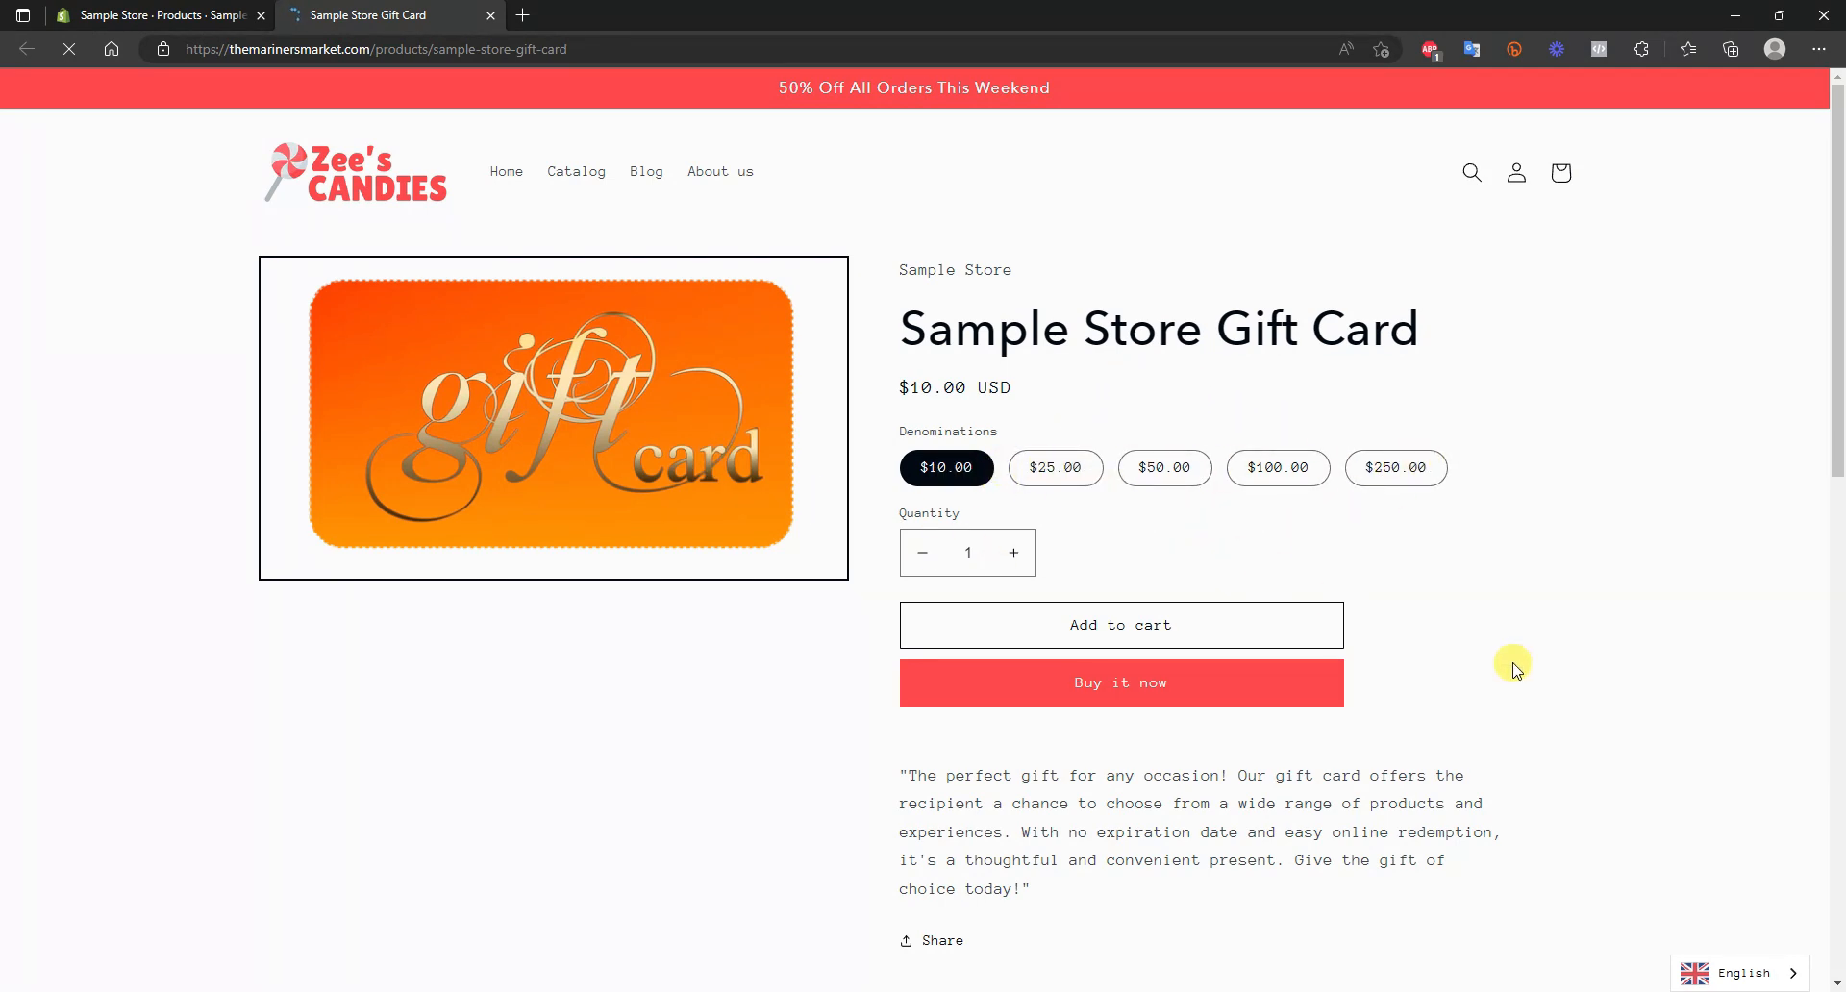
left_click(1084, 460)
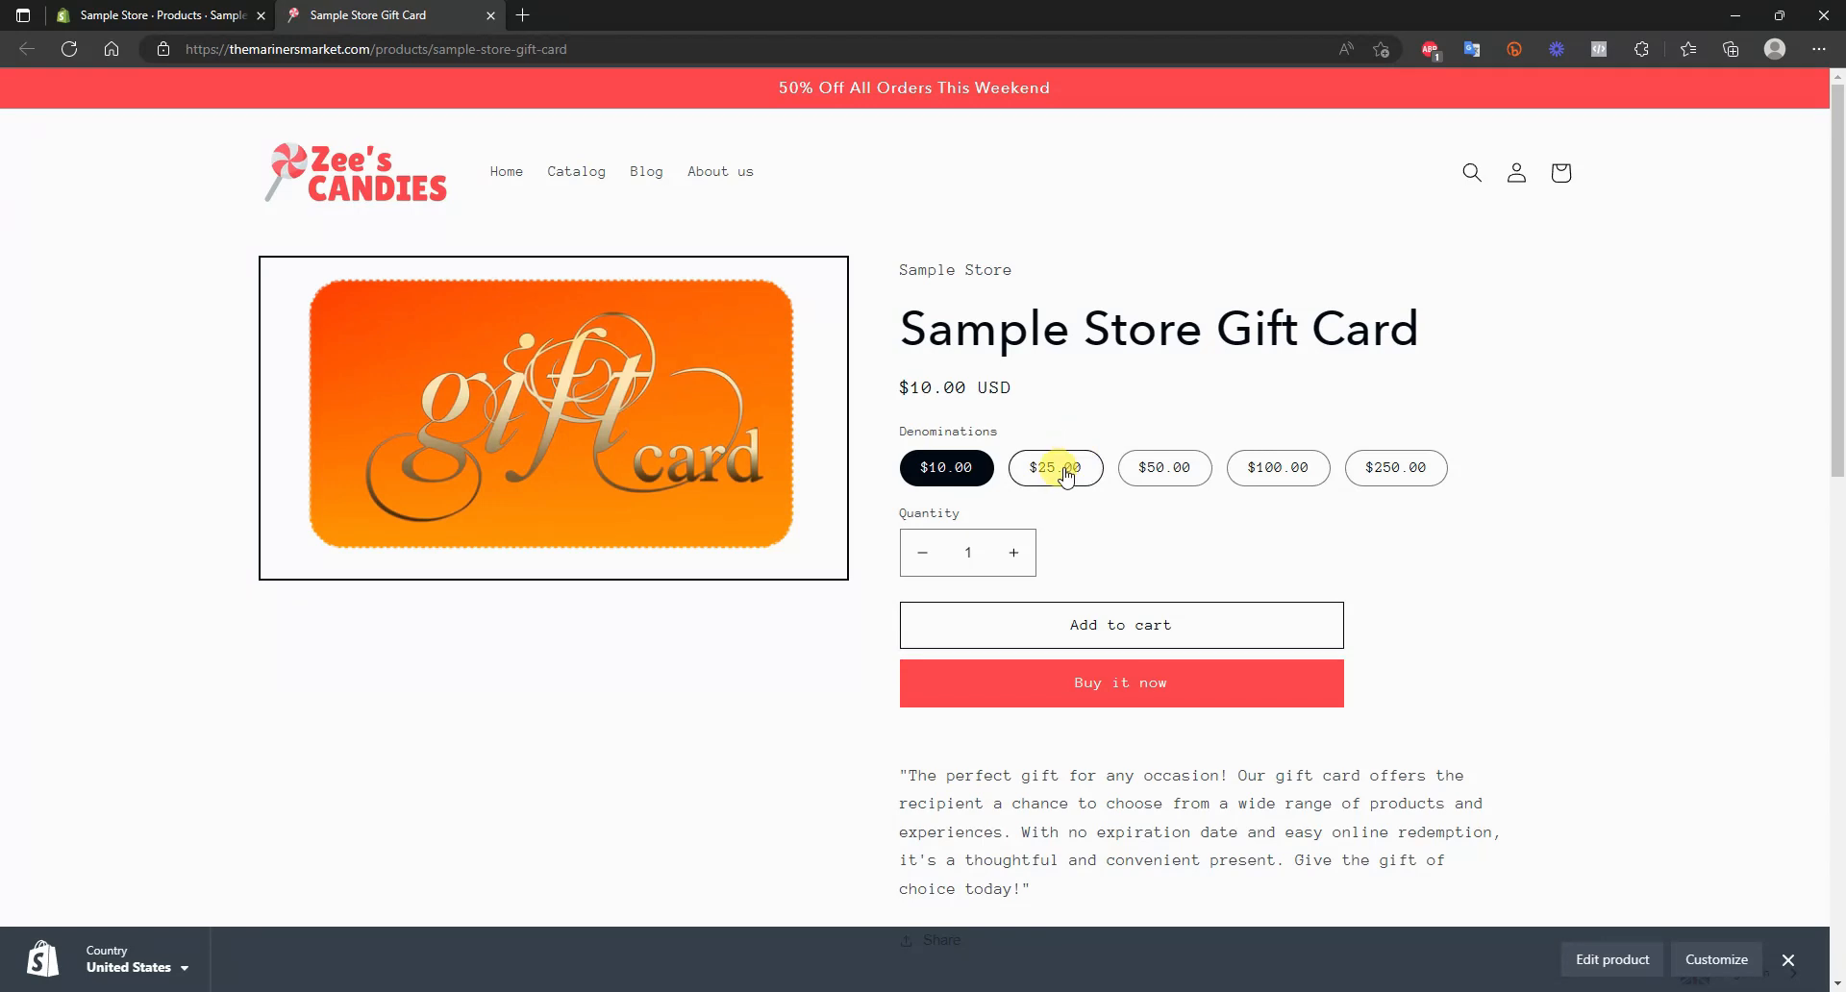
left_click(1168, 467)
left_click(1285, 467)
left_click(1079, 469)
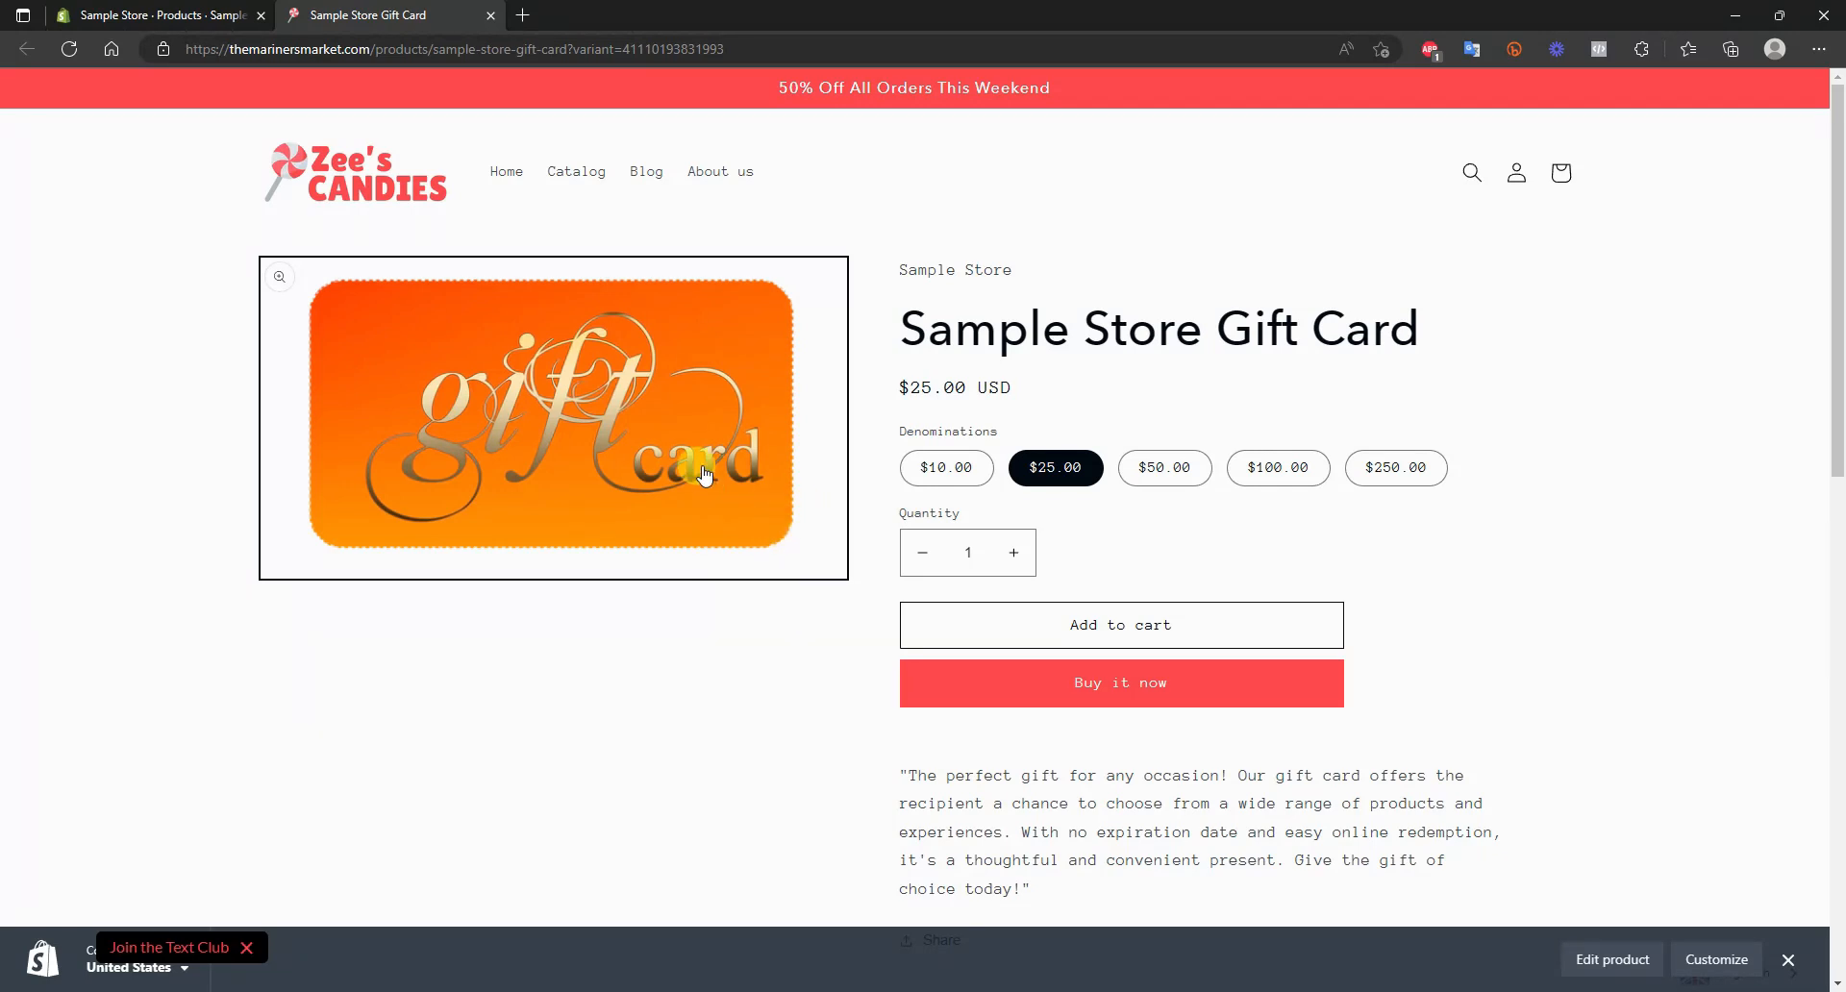
left_click(492, 16)
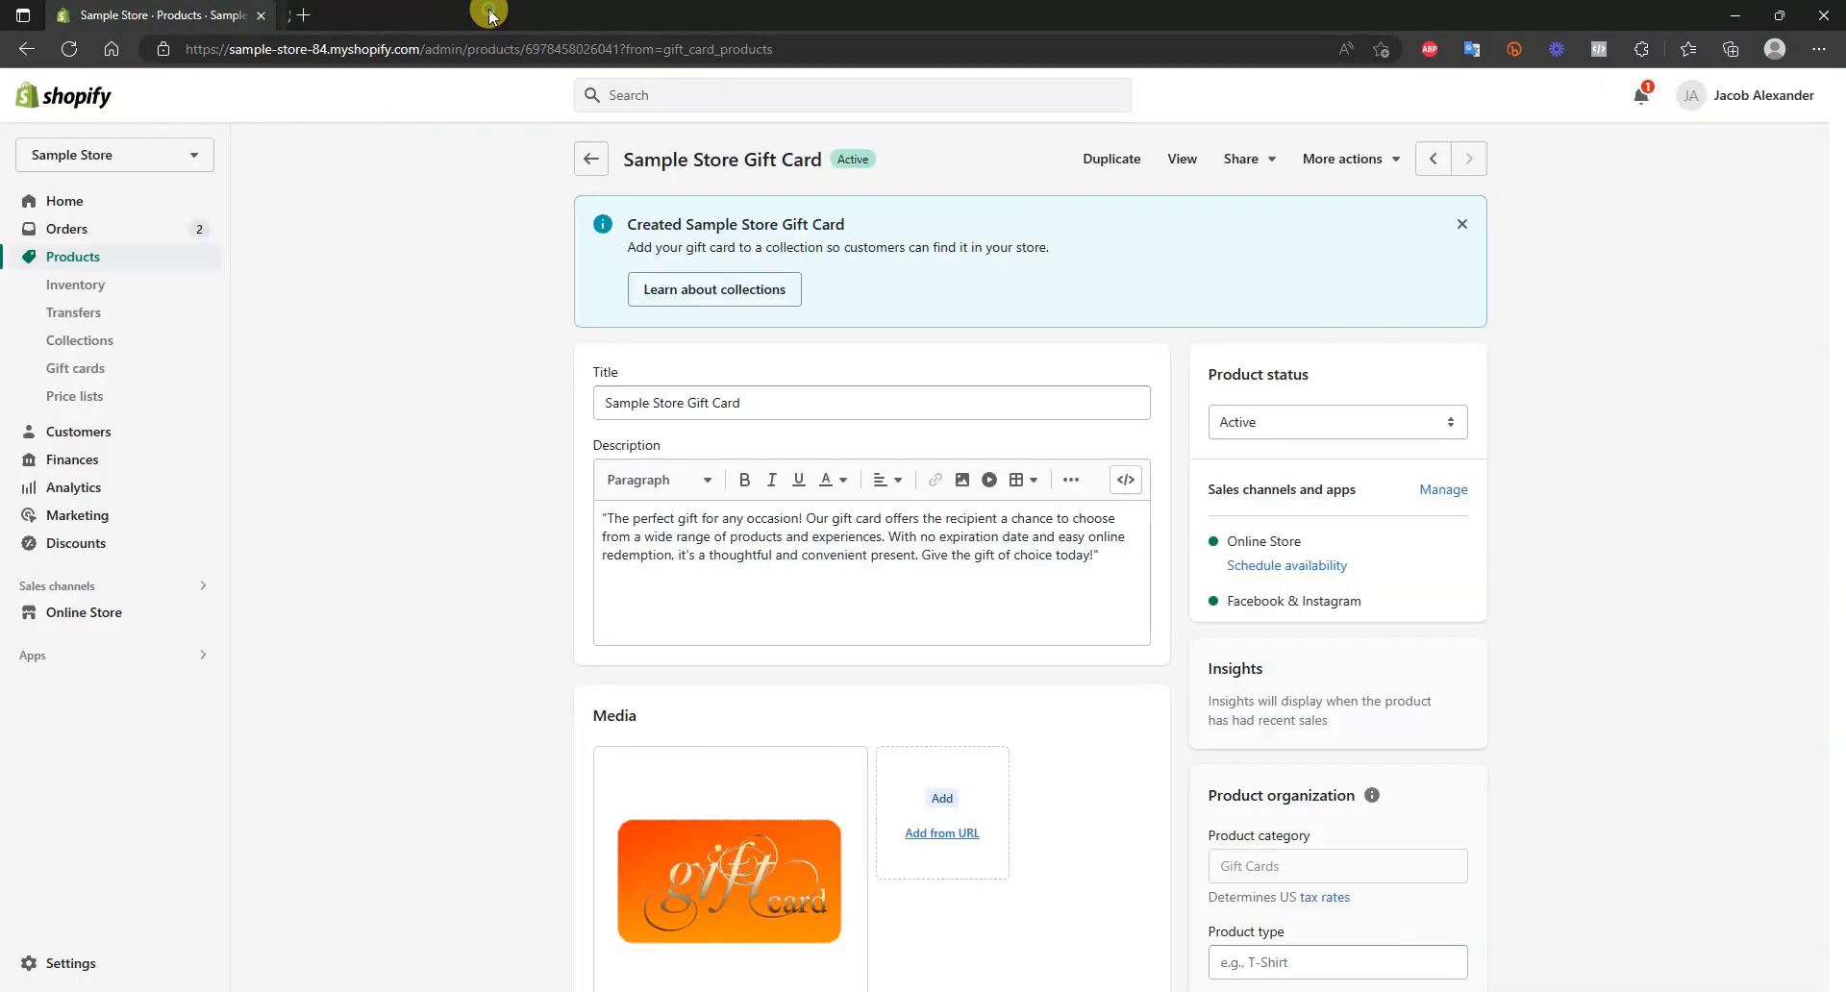
View the list of gift card products and return to the gift cards overview
left_click(606, 174)
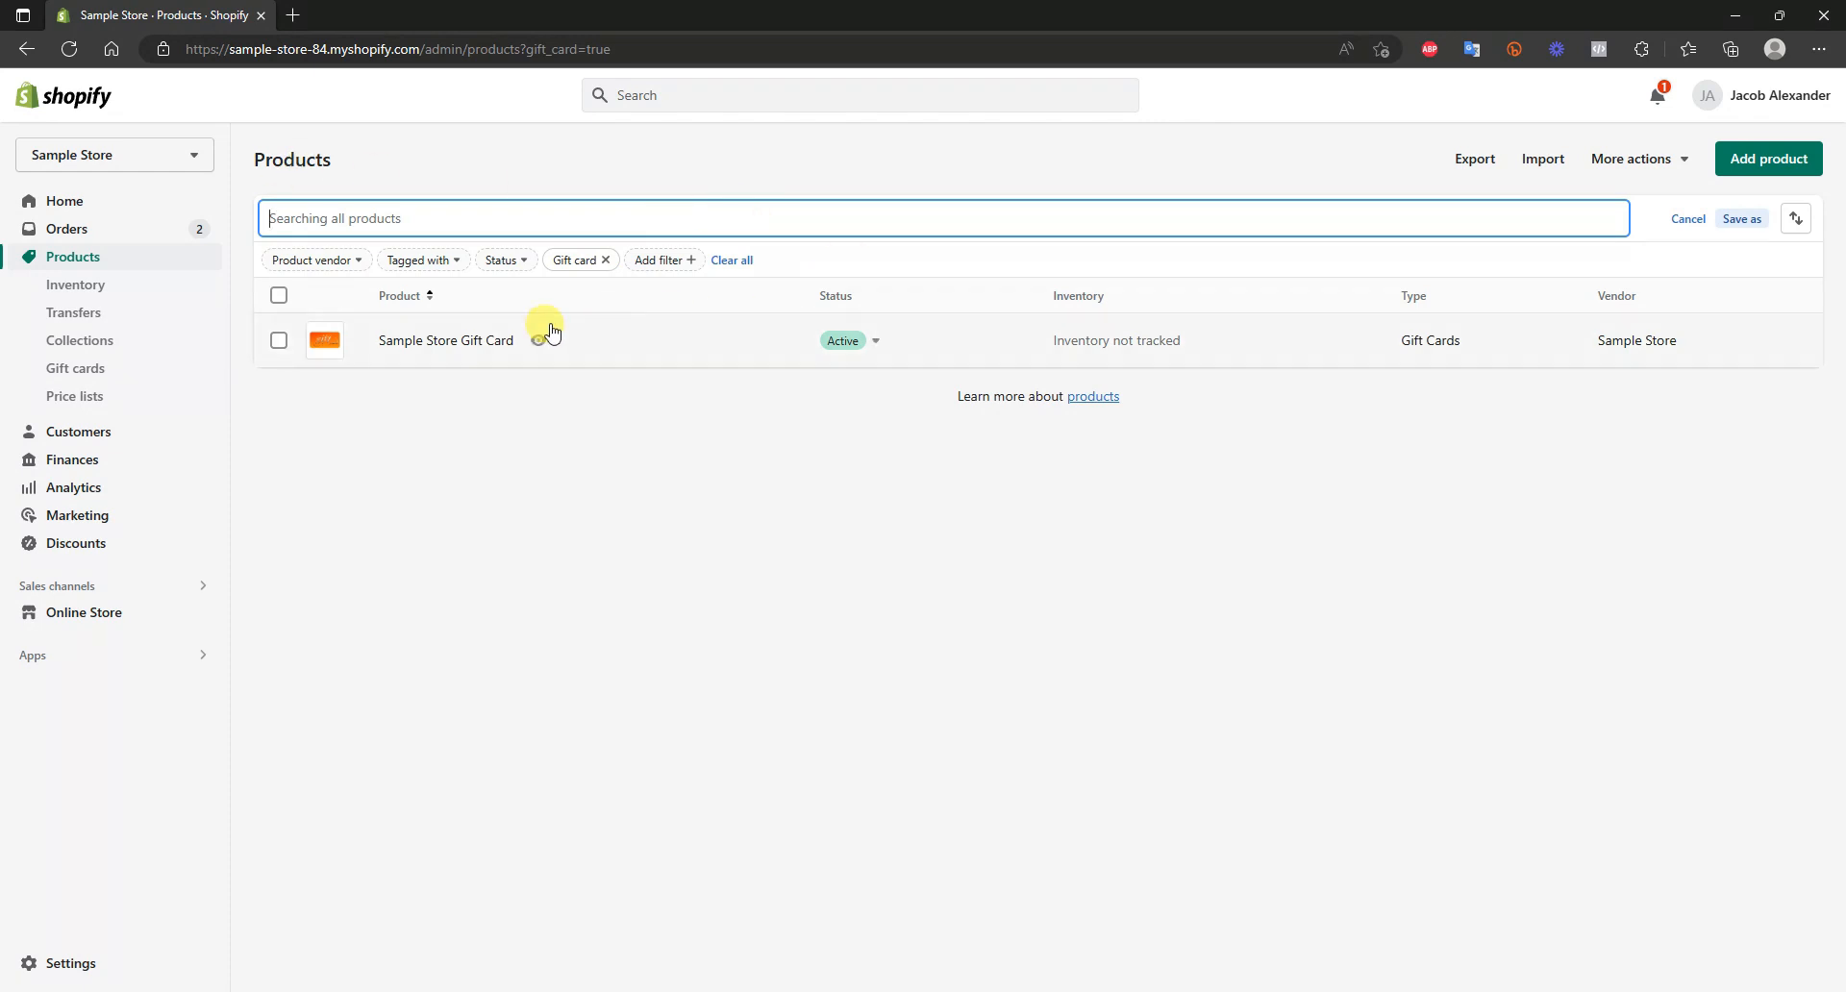
left_click(118, 375)
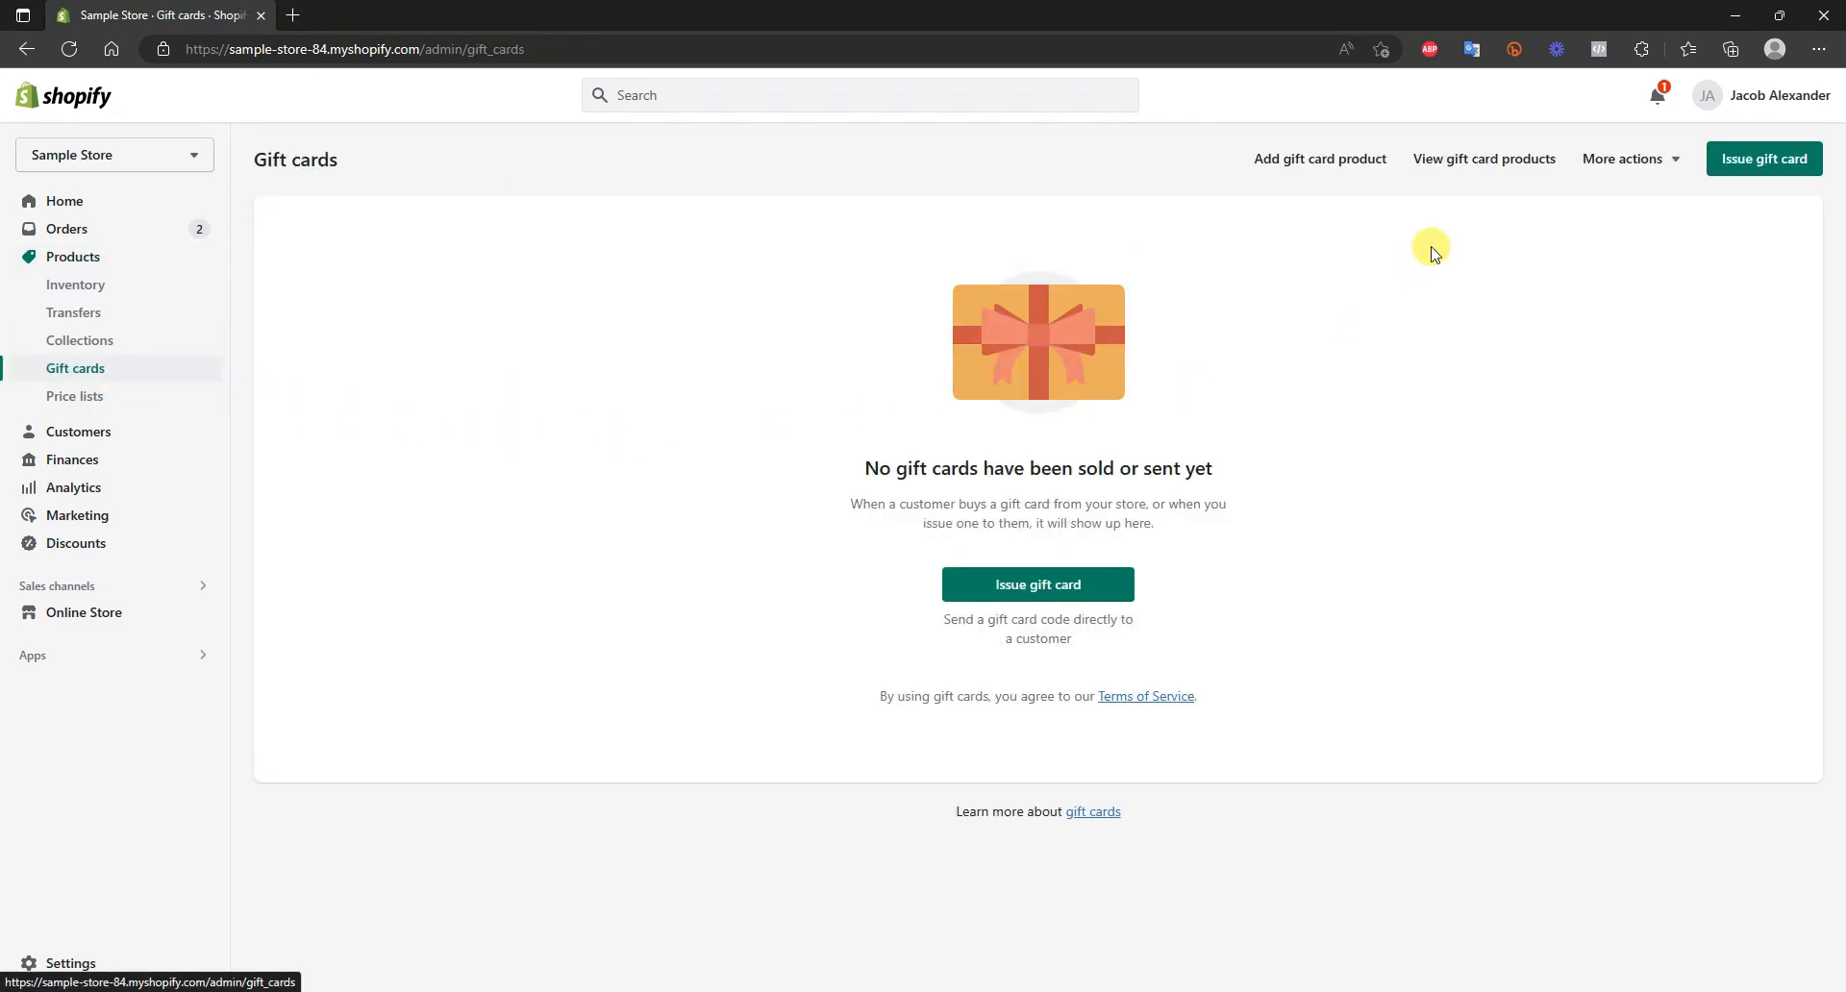
left_click(1480, 159)
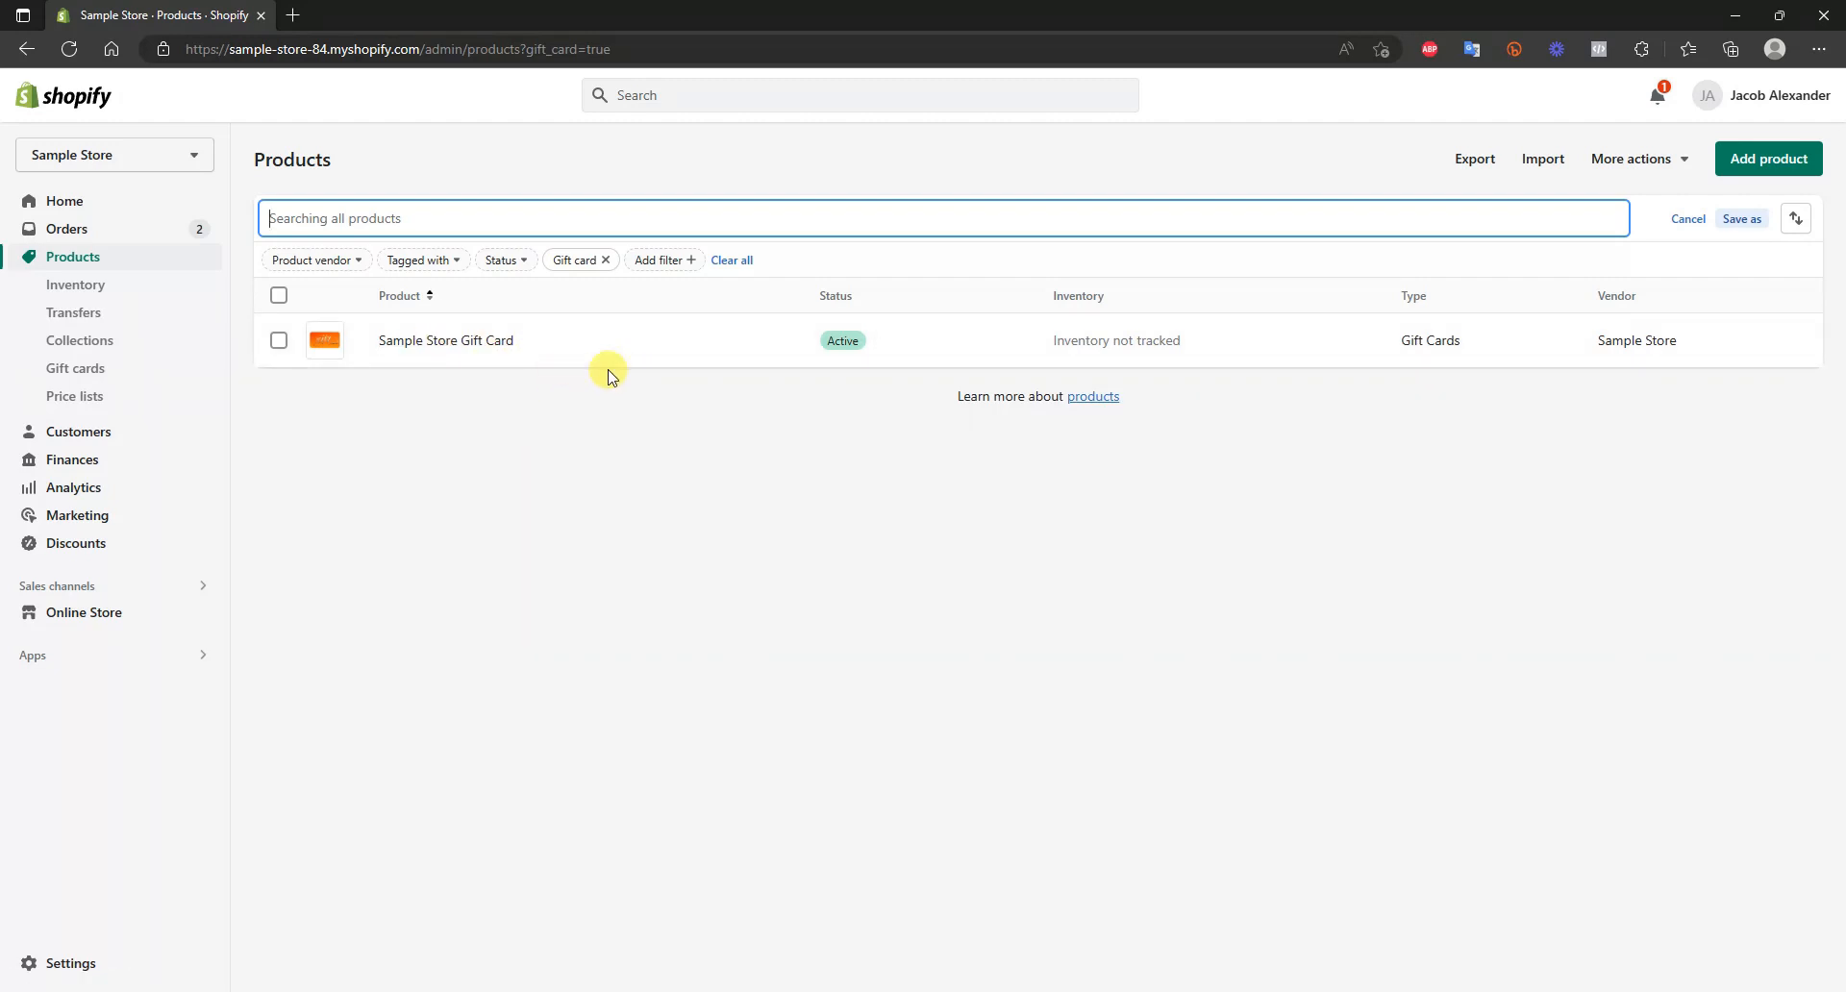
left_click(126, 376)
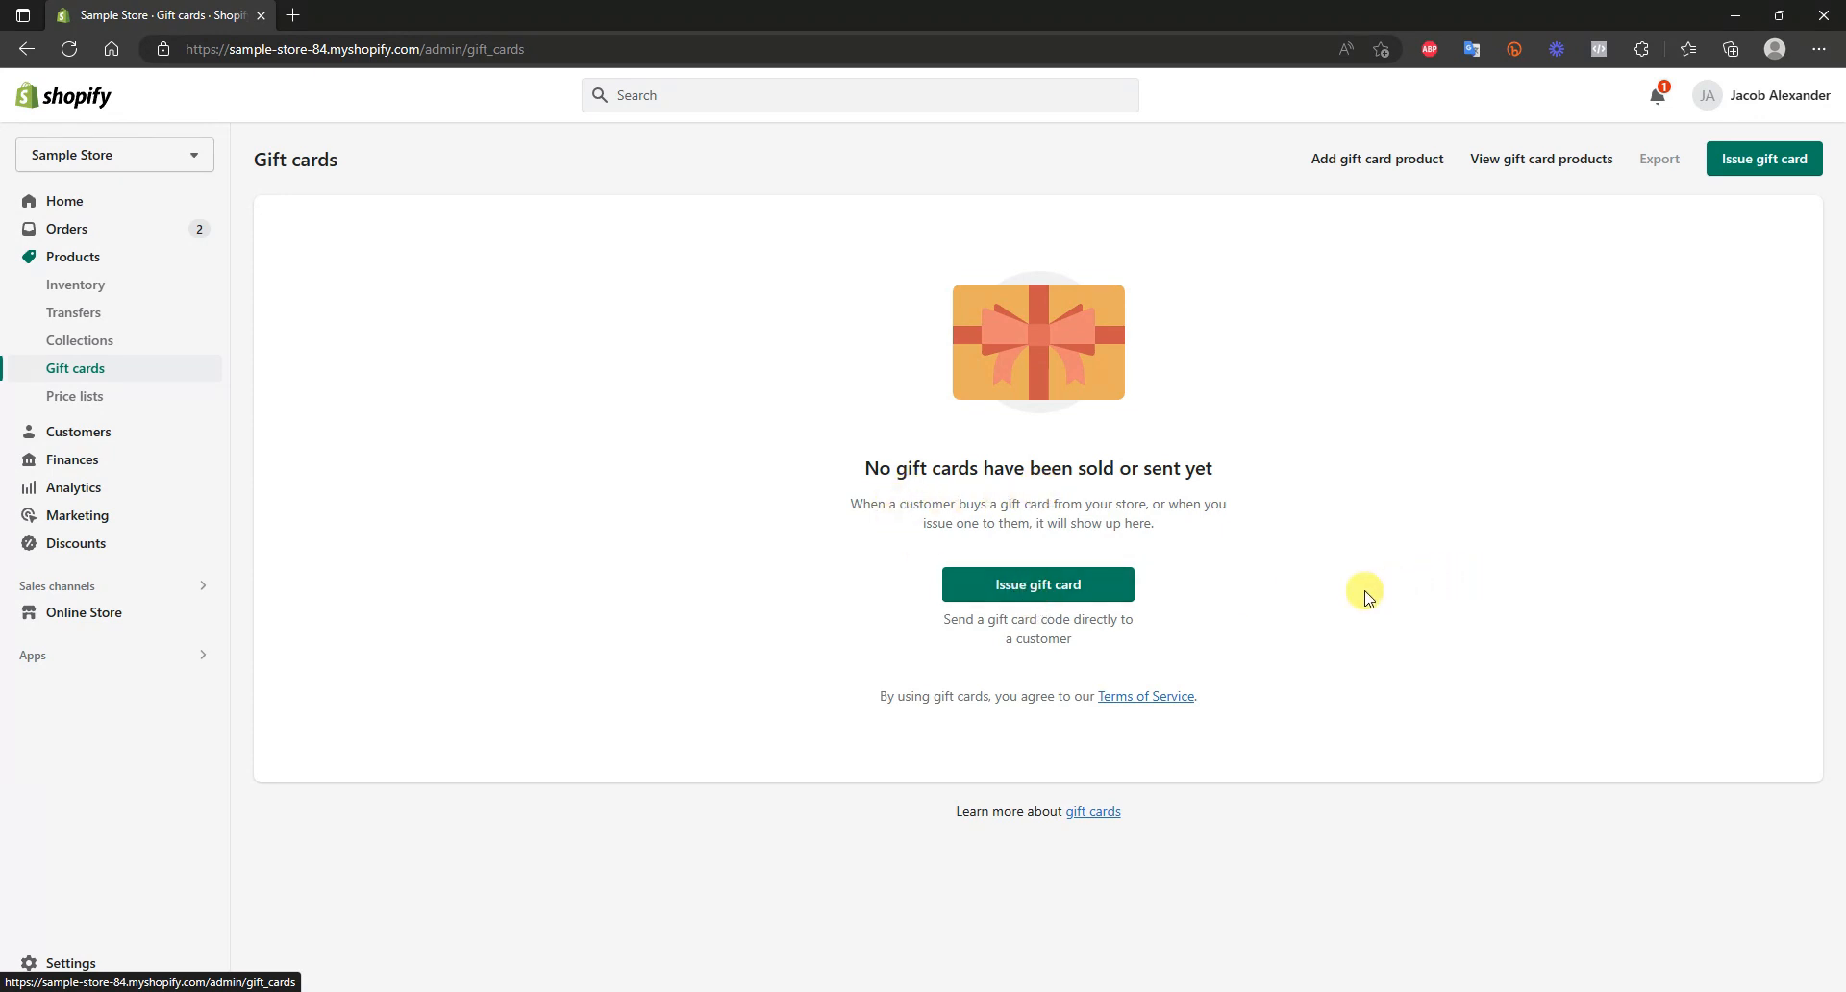
Start issuing a gift card directly to a customer, keeping the generated code and setting the initial value to $25.00
left_click(1098, 595)
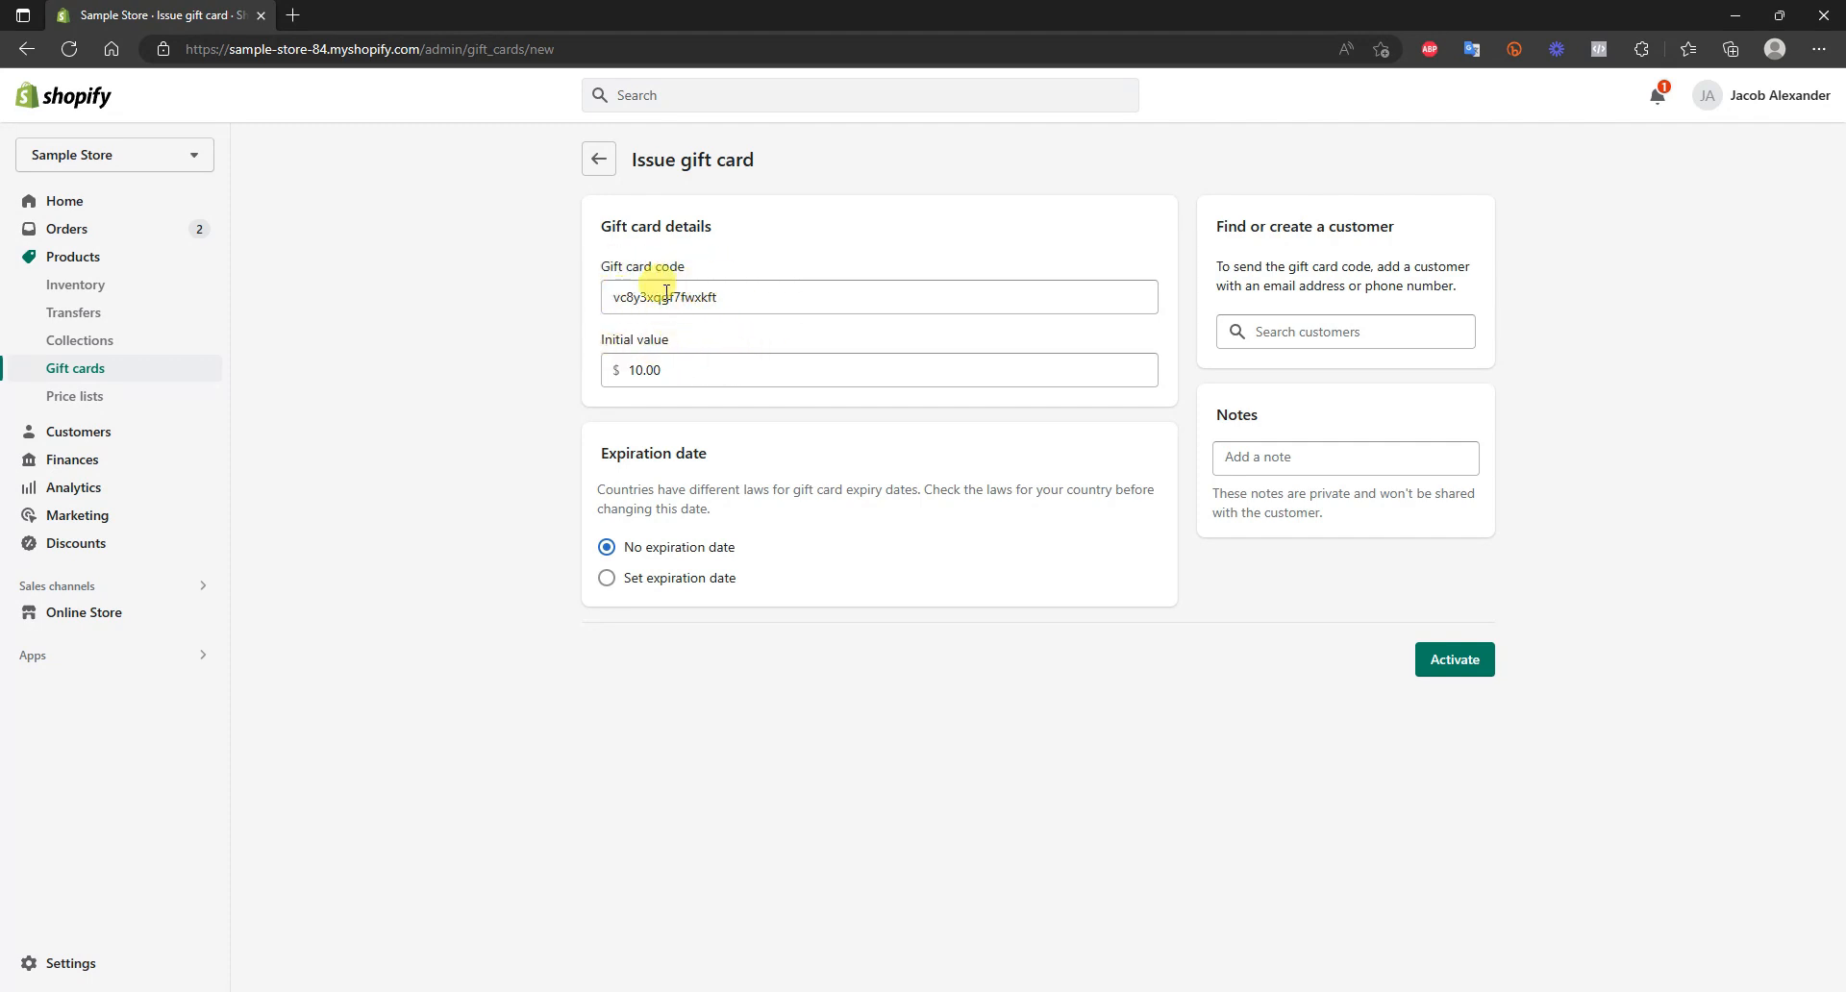
left_click_drag(755, 302, 609, 300)
left_click(777, 295)
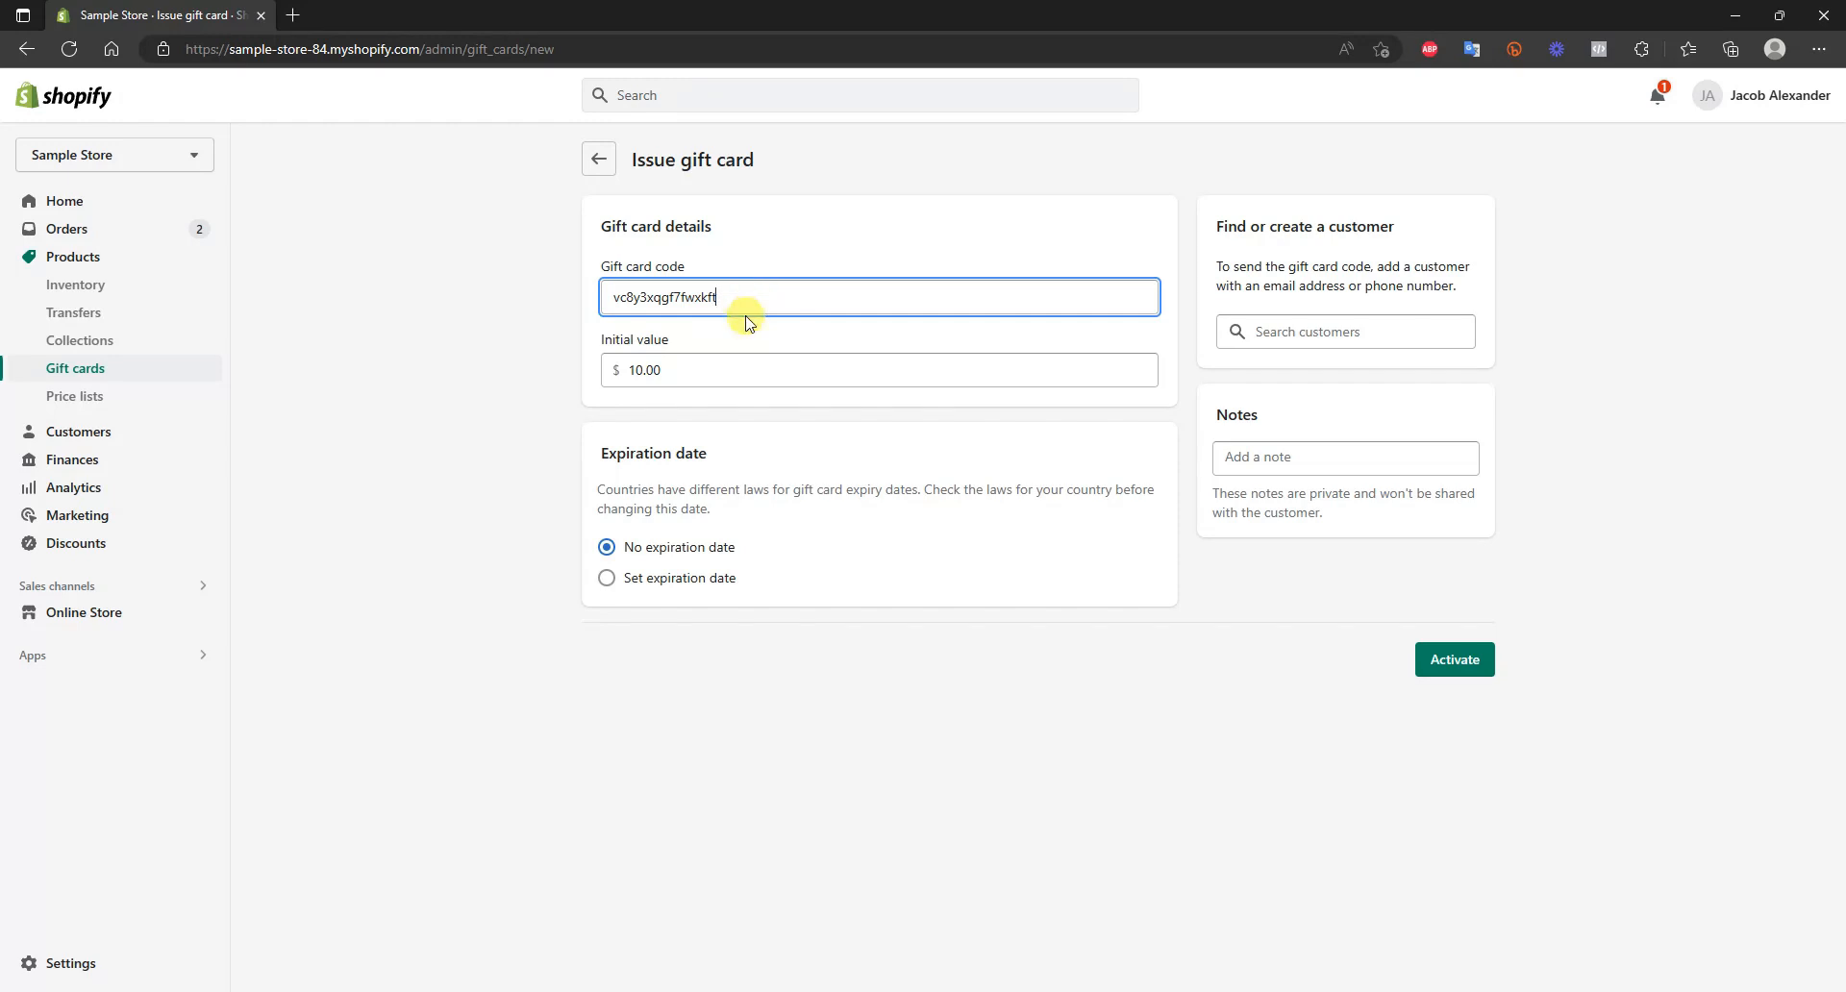
left_click(689, 371)
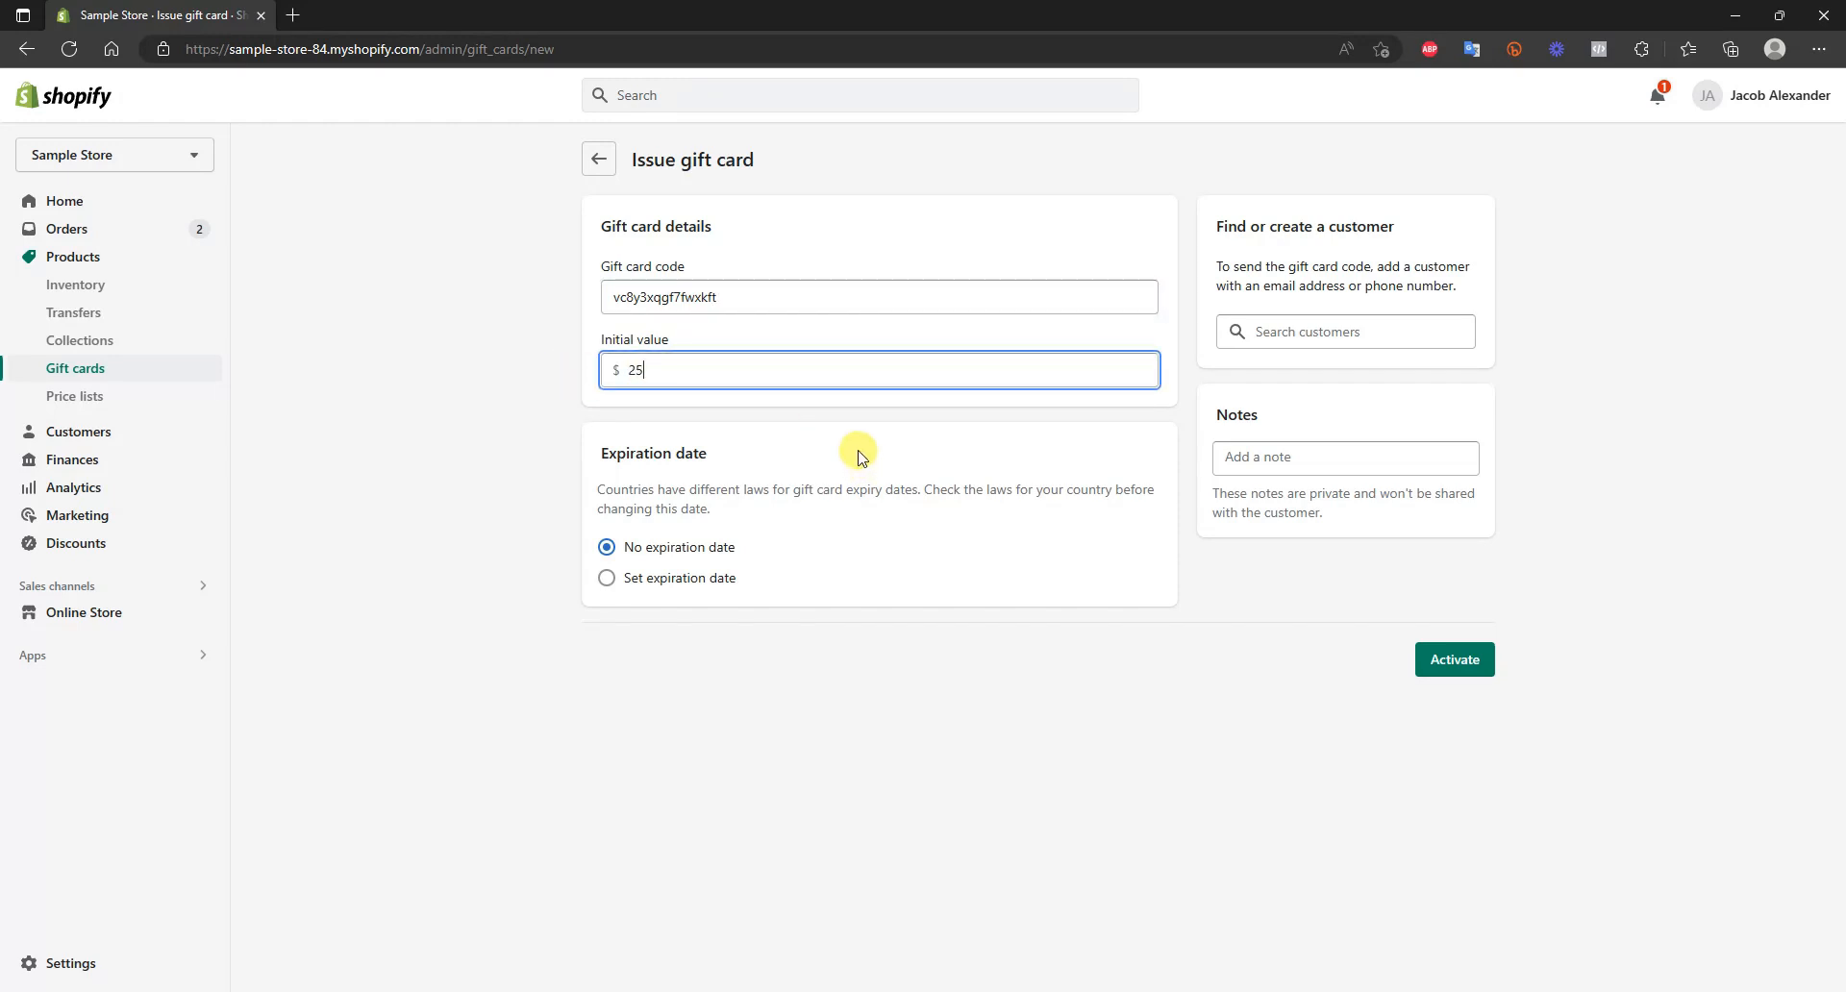
left_click(804, 429)
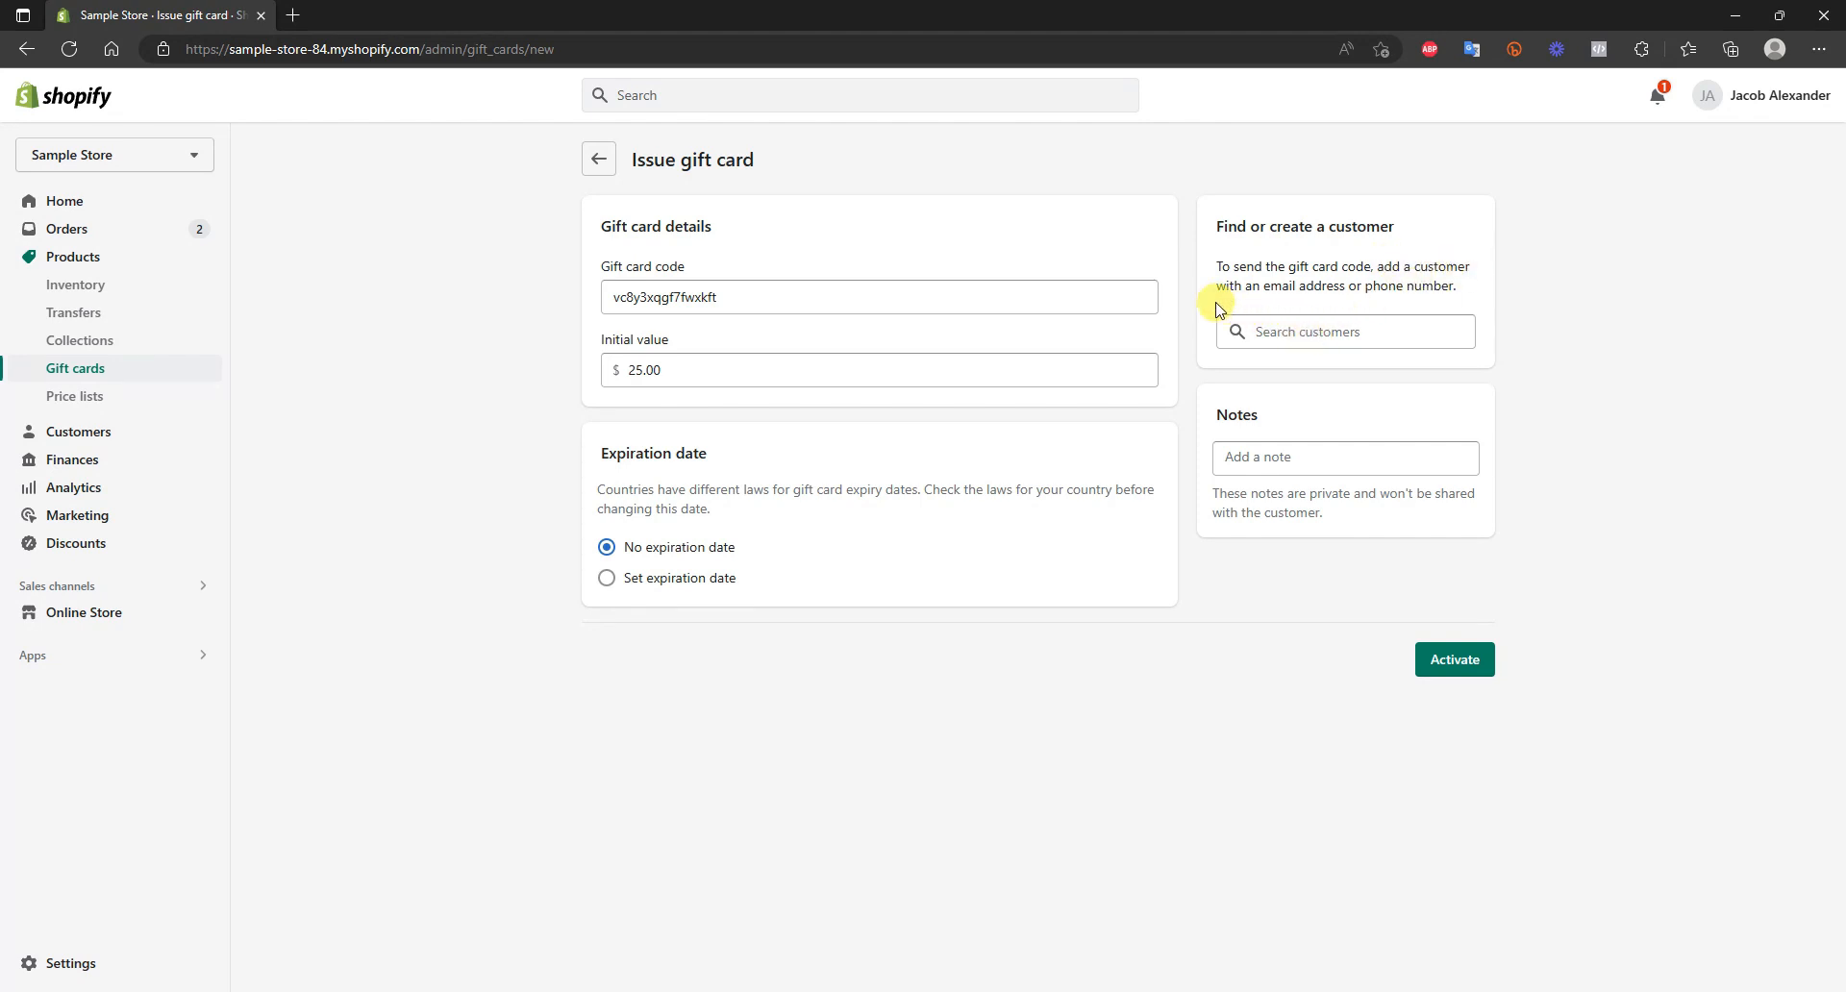
Assign the first existing customer in the list to the gift card and add the note "Tiktok Giveaway"
left_click(1354, 331)
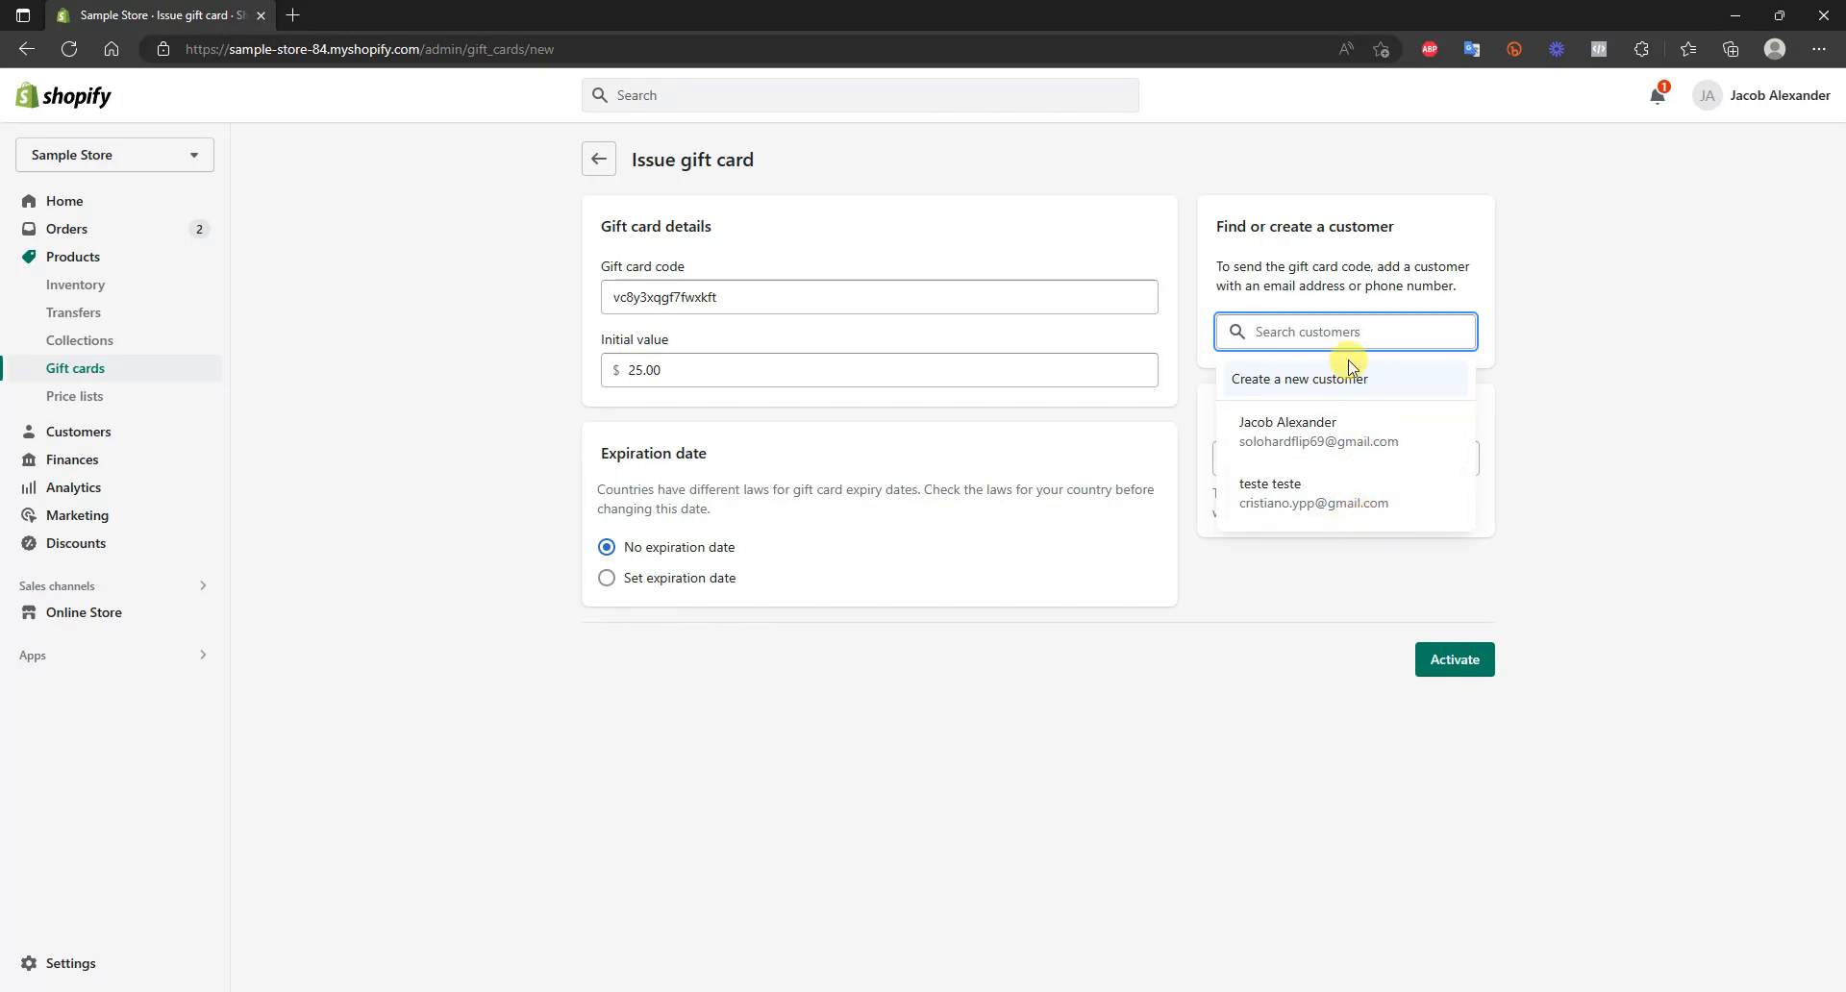
left_click(1442, 444)
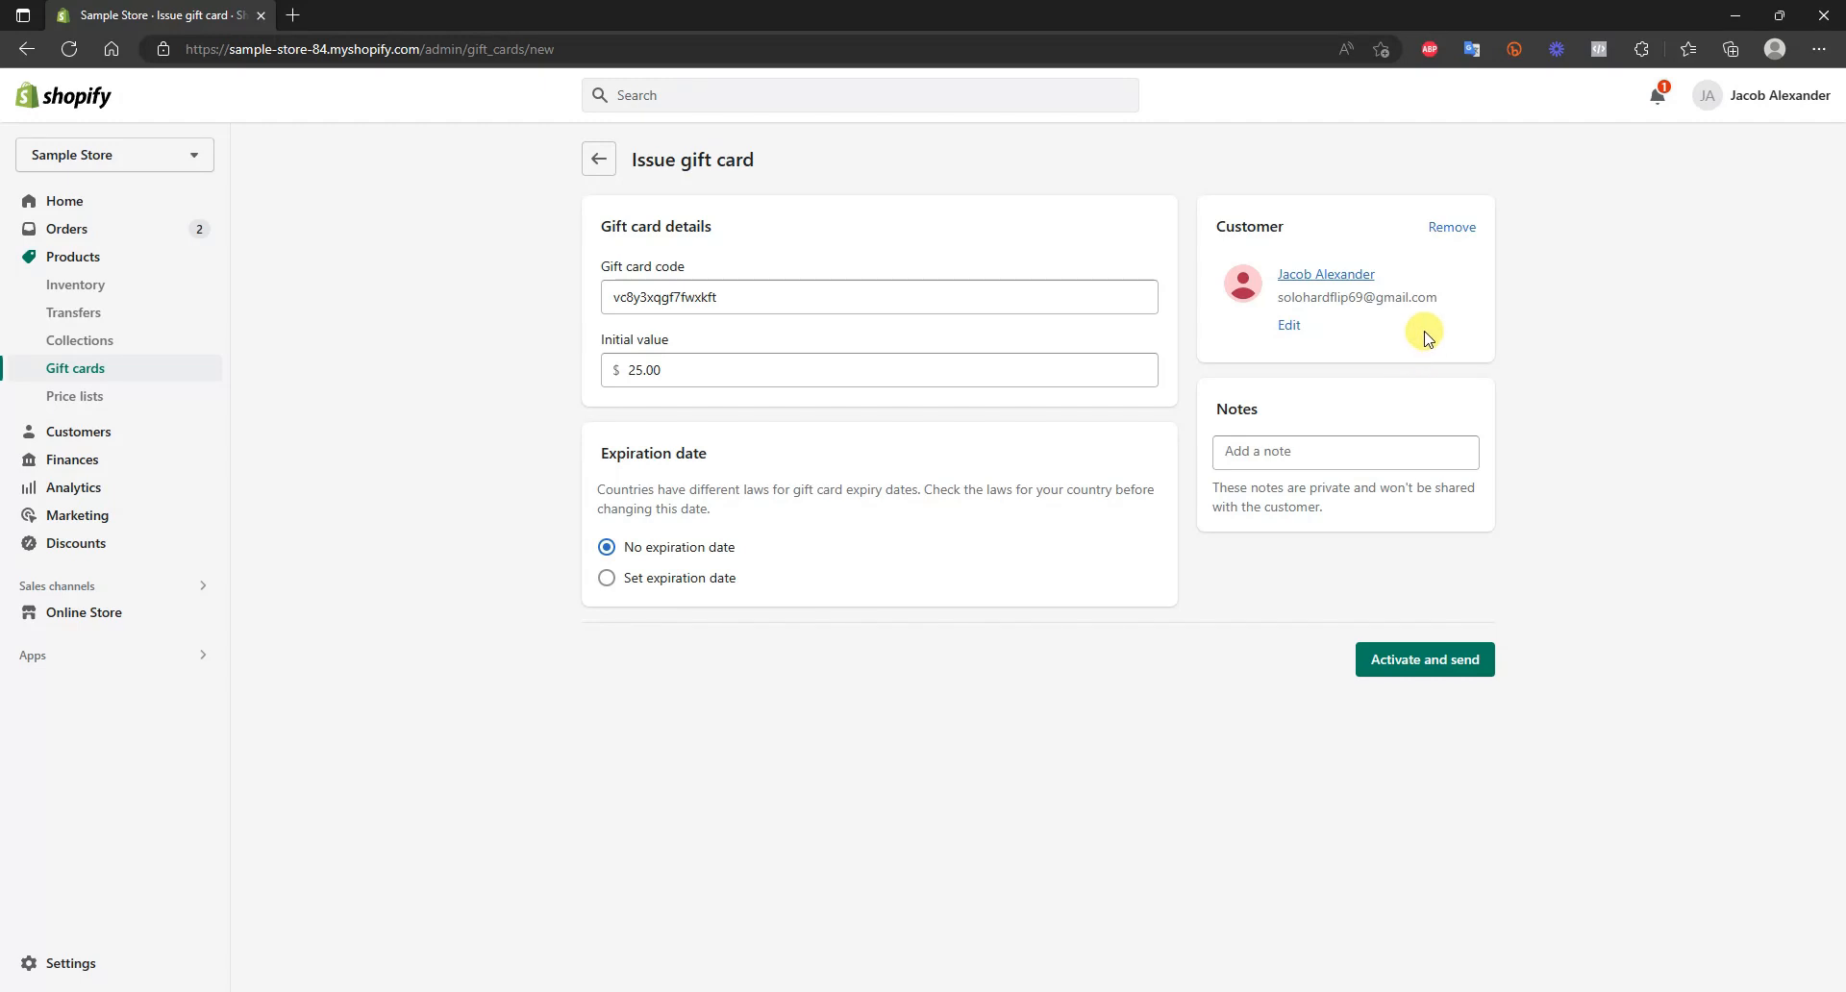
left_click(1335, 457)
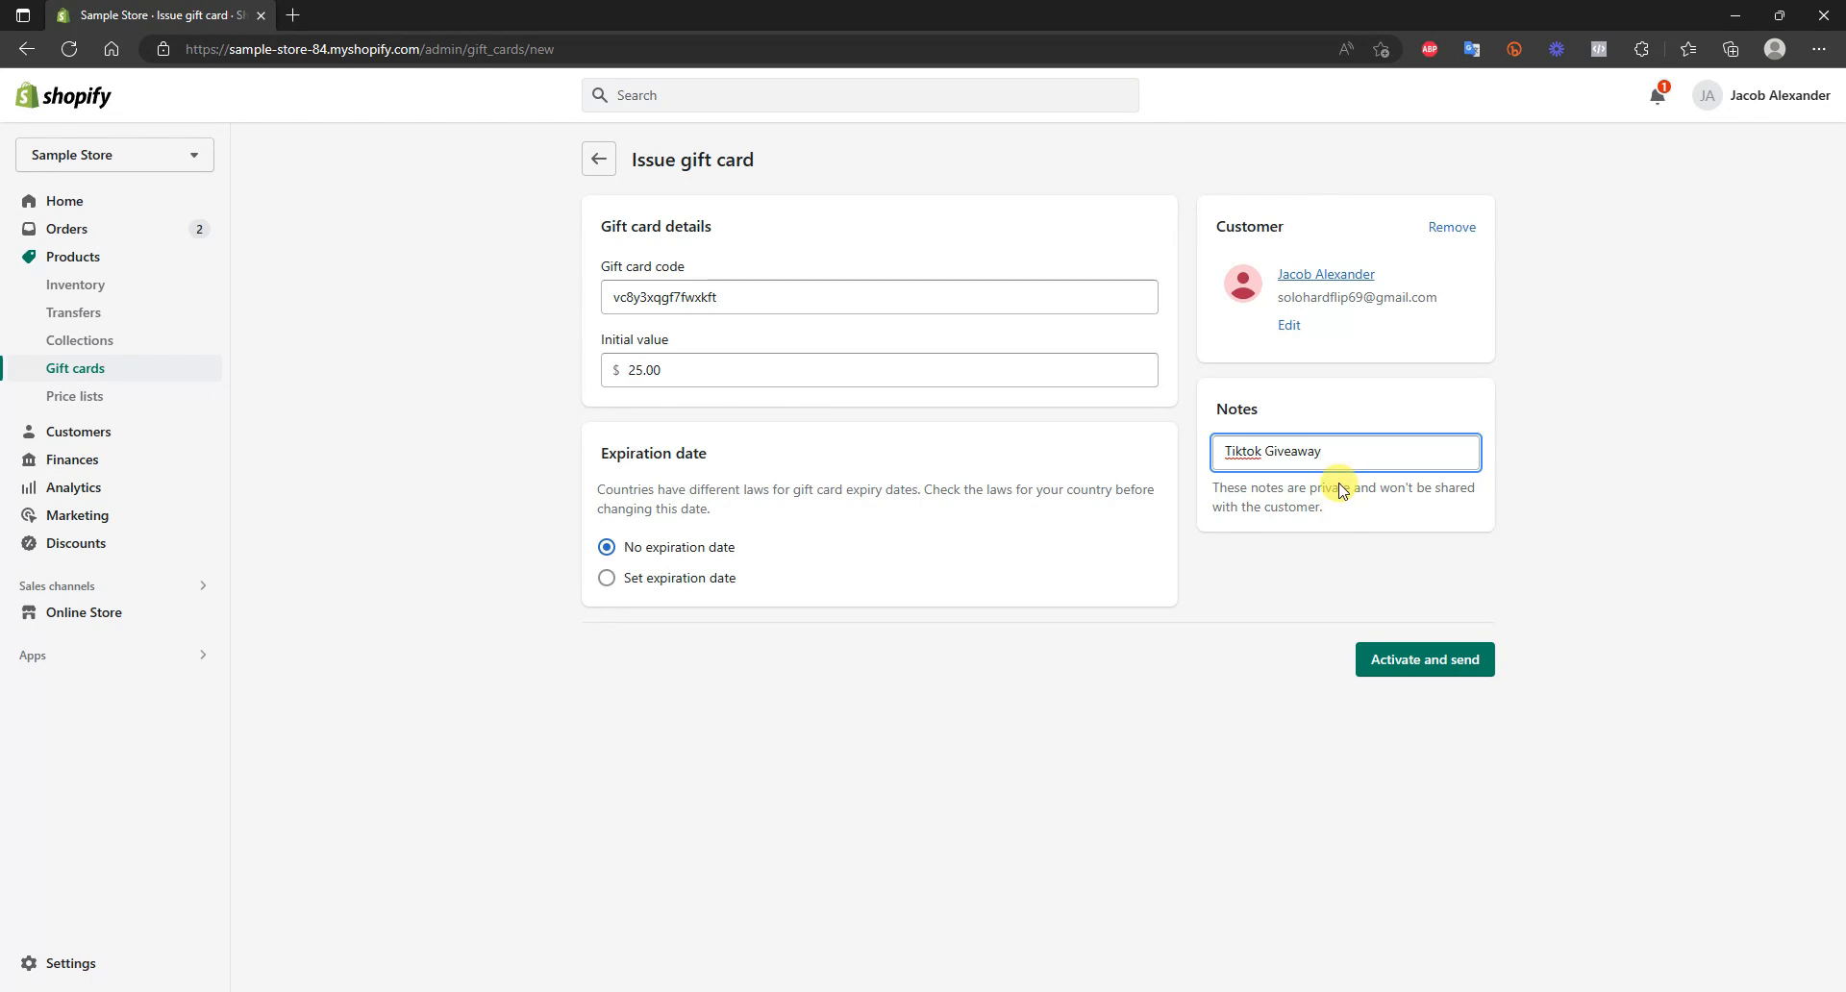
Activate the gift card, send it to the customer, and review the issued card's details and timeline
left_click(1426, 659)
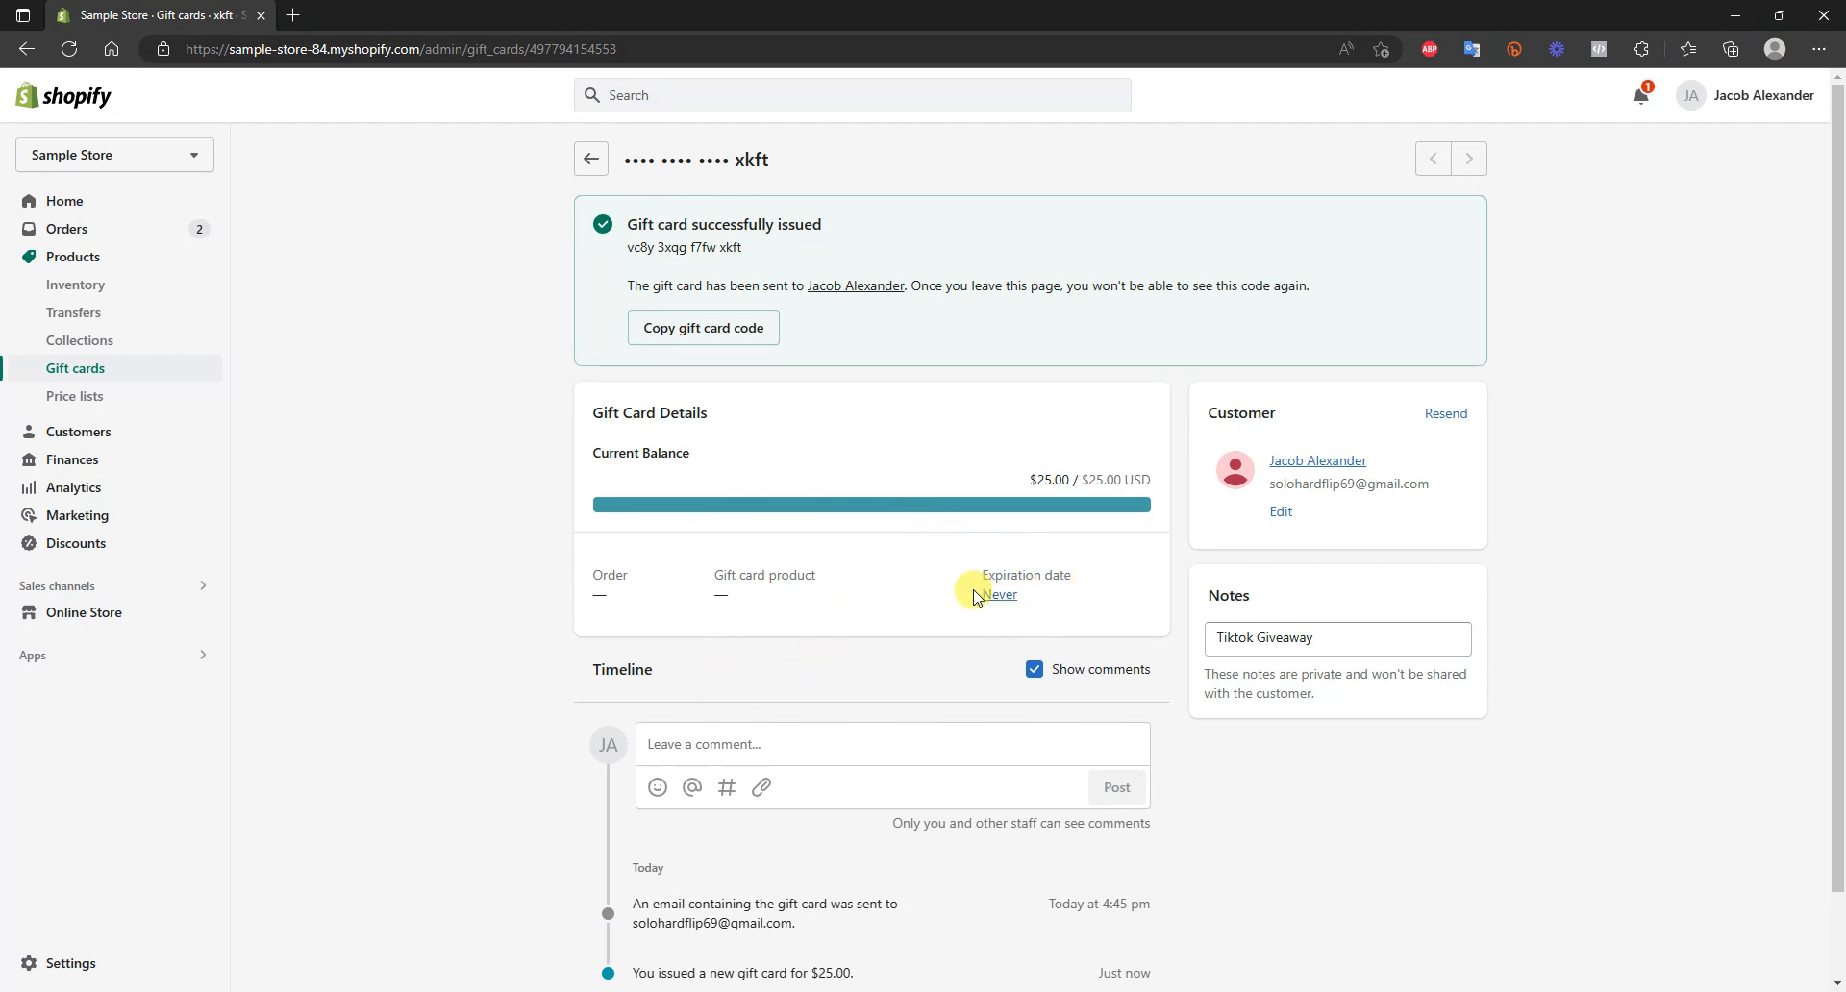
scroll(997, 598, "down", 1)
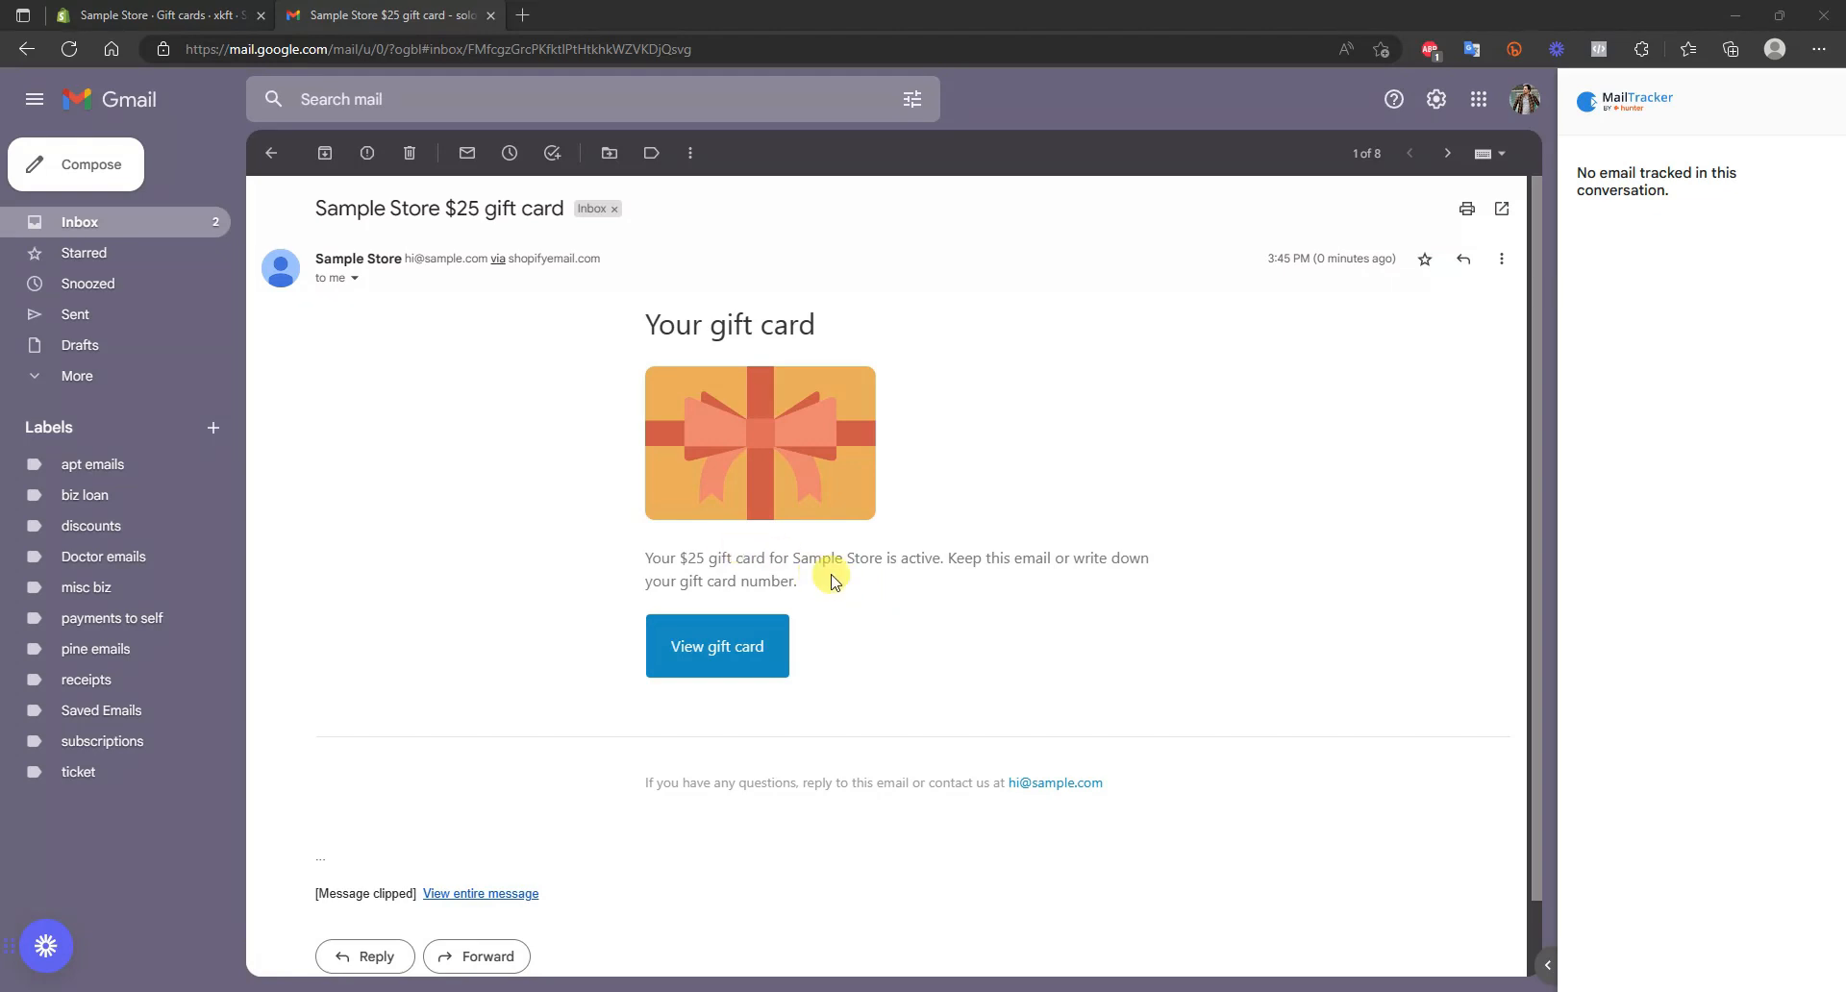
View the gift card from the "Sample Store $25 gift card" email in Gmail and copy its code
left_click(738, 648)
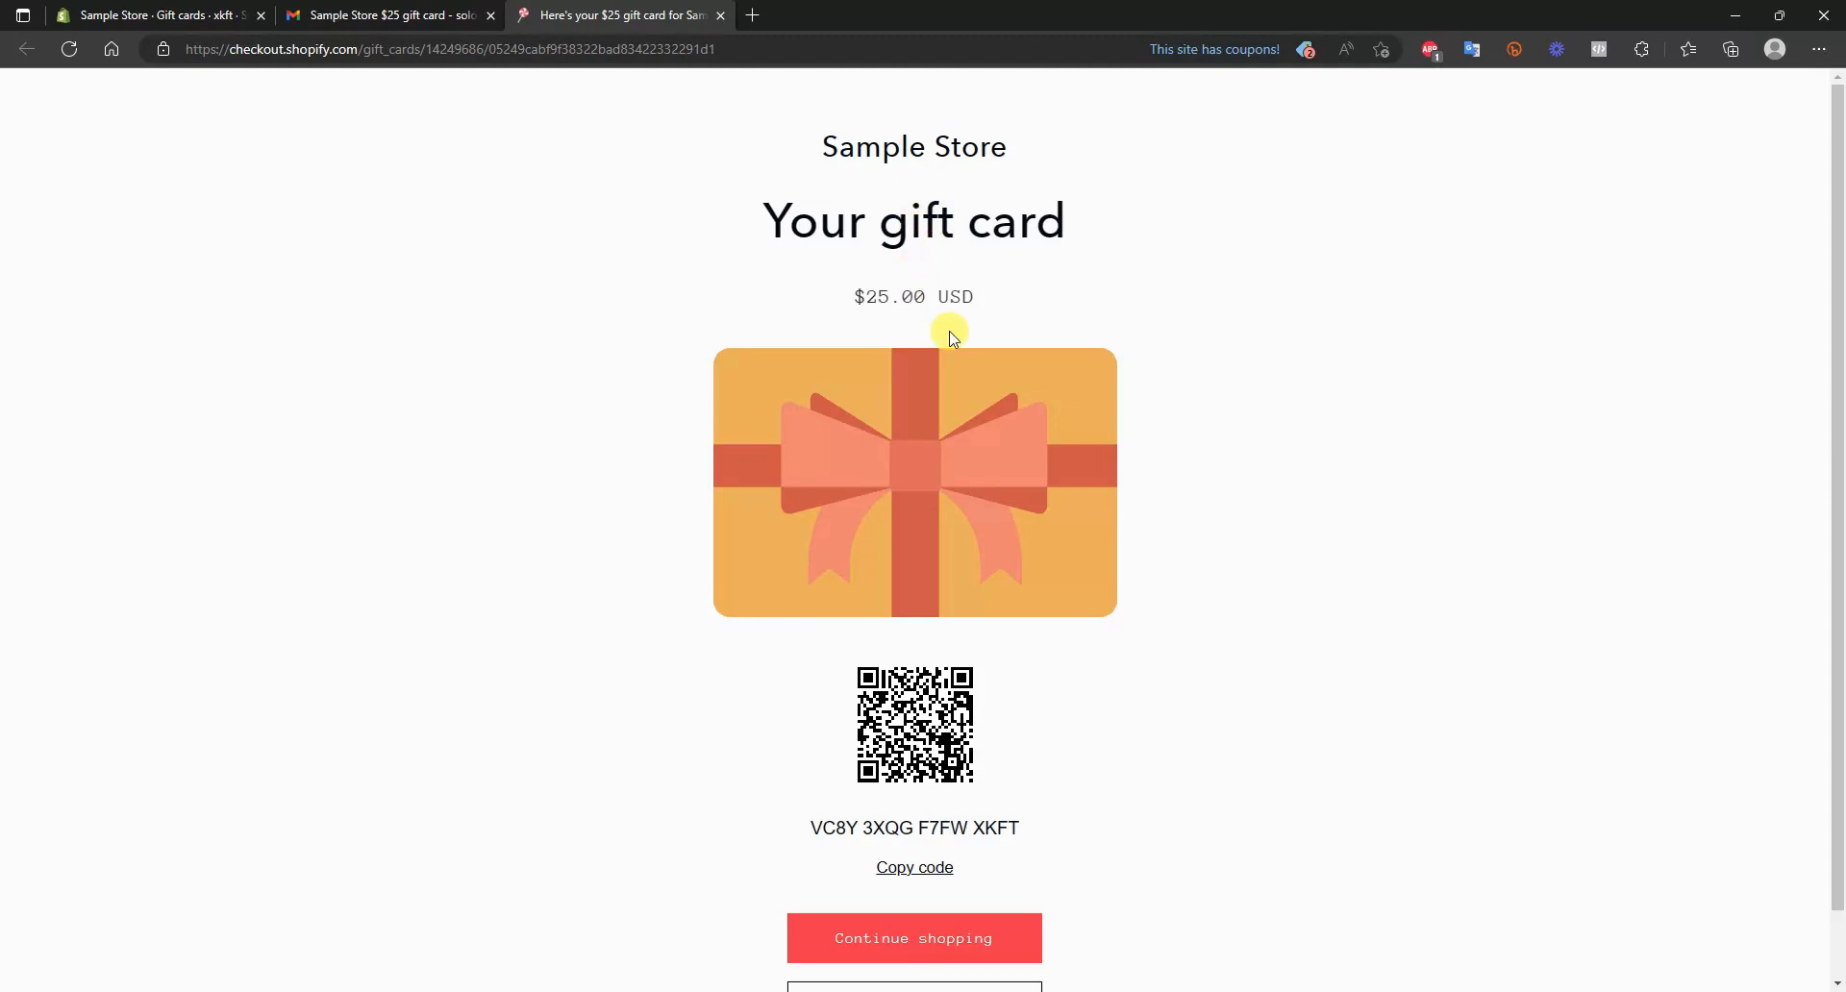
scroll(967, 365, "down", 1)
scroll(971, 383, "down", 1)
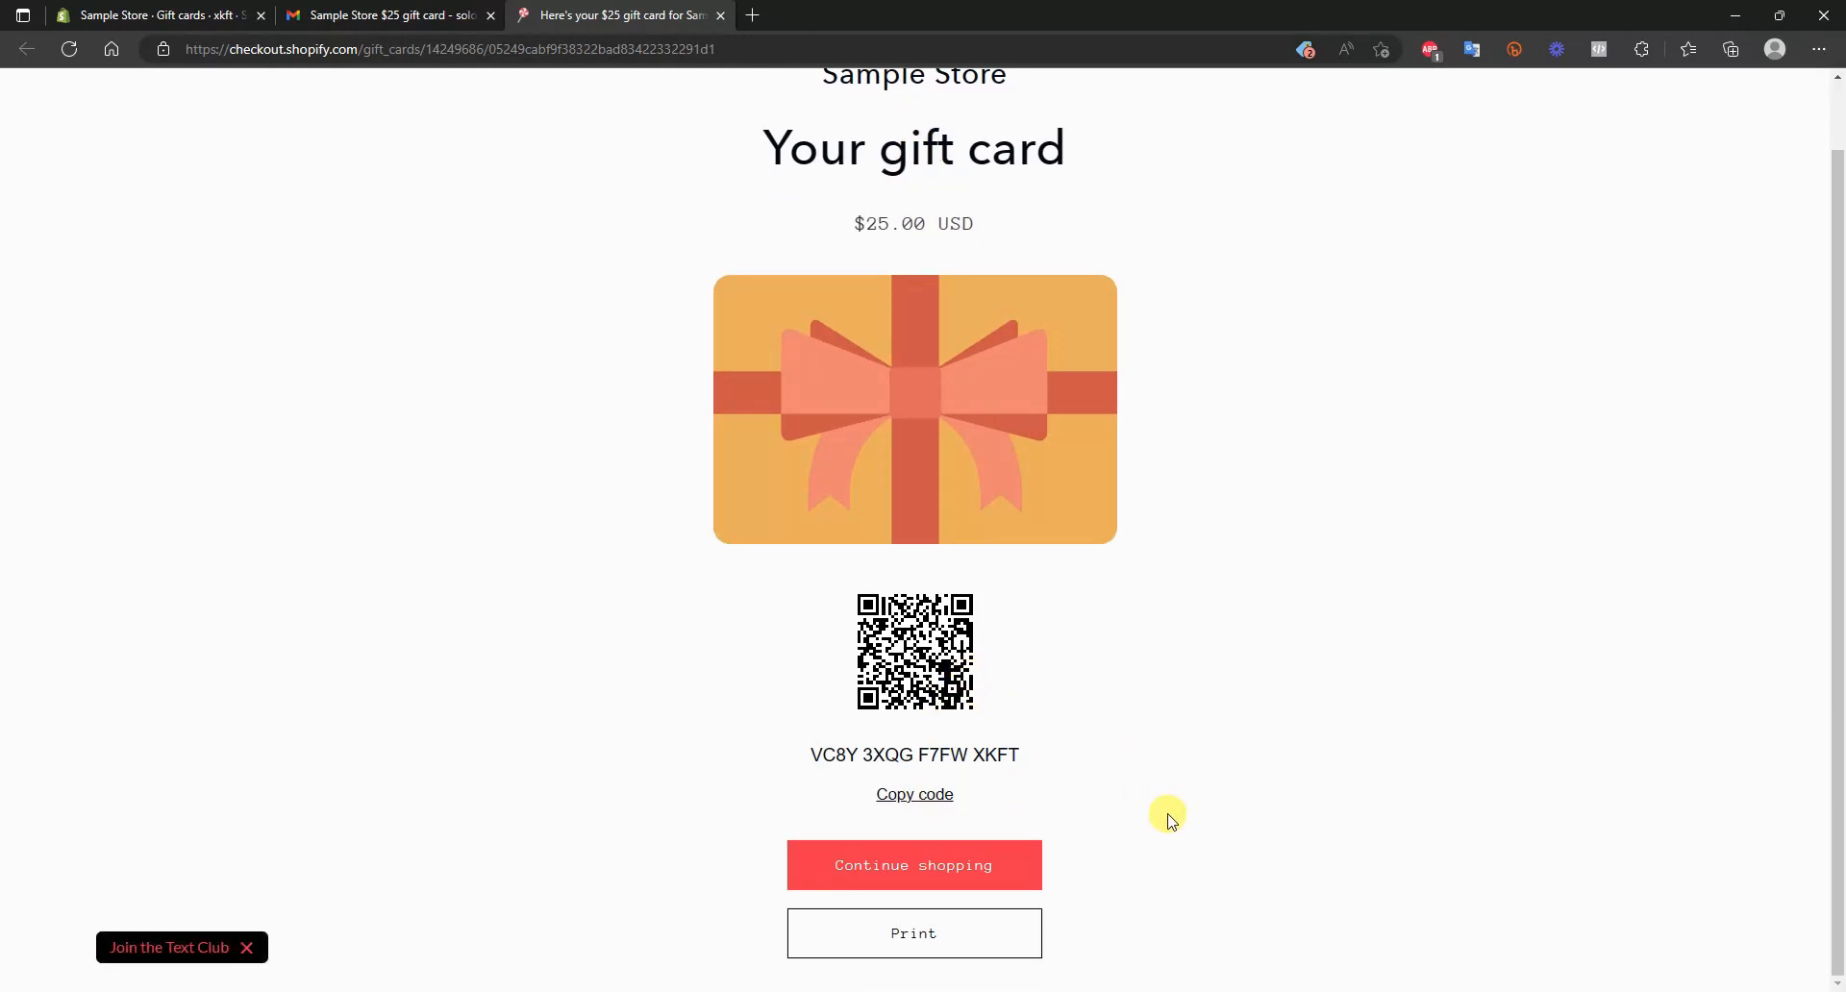
left_click_drag(1047, 755, 775, 749)
key("ctrl+c")
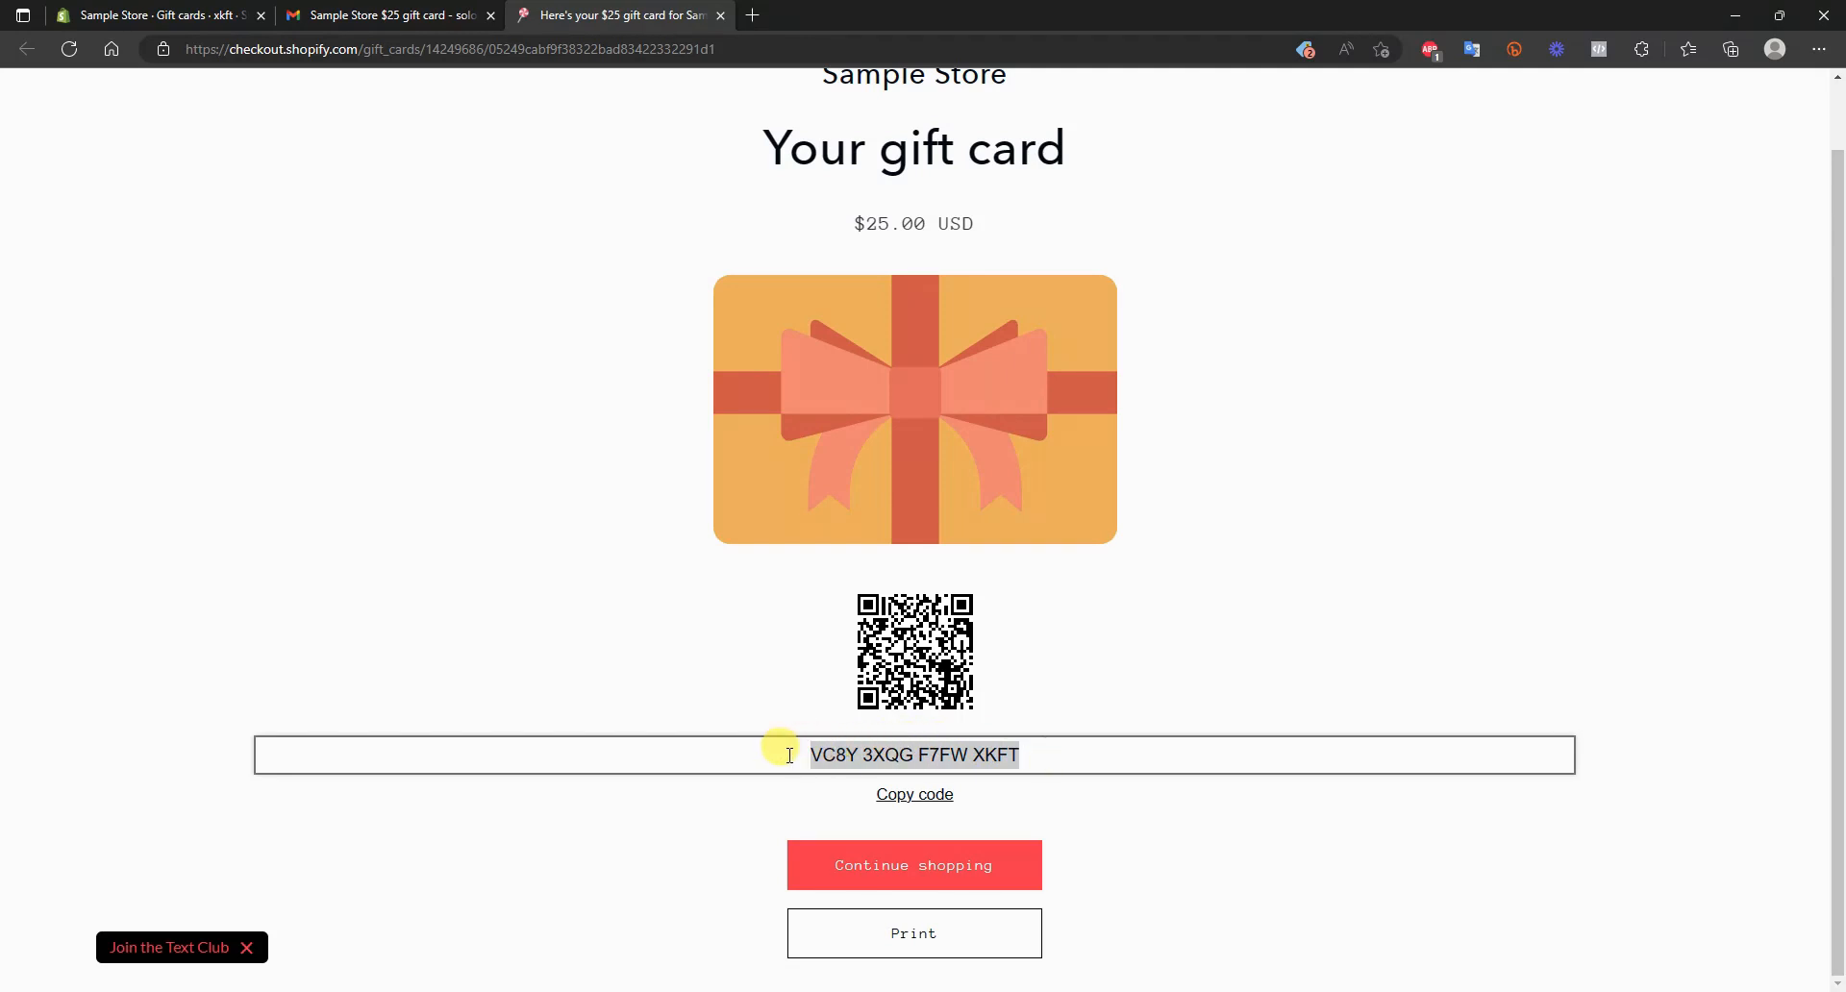
left_click(914, 794)
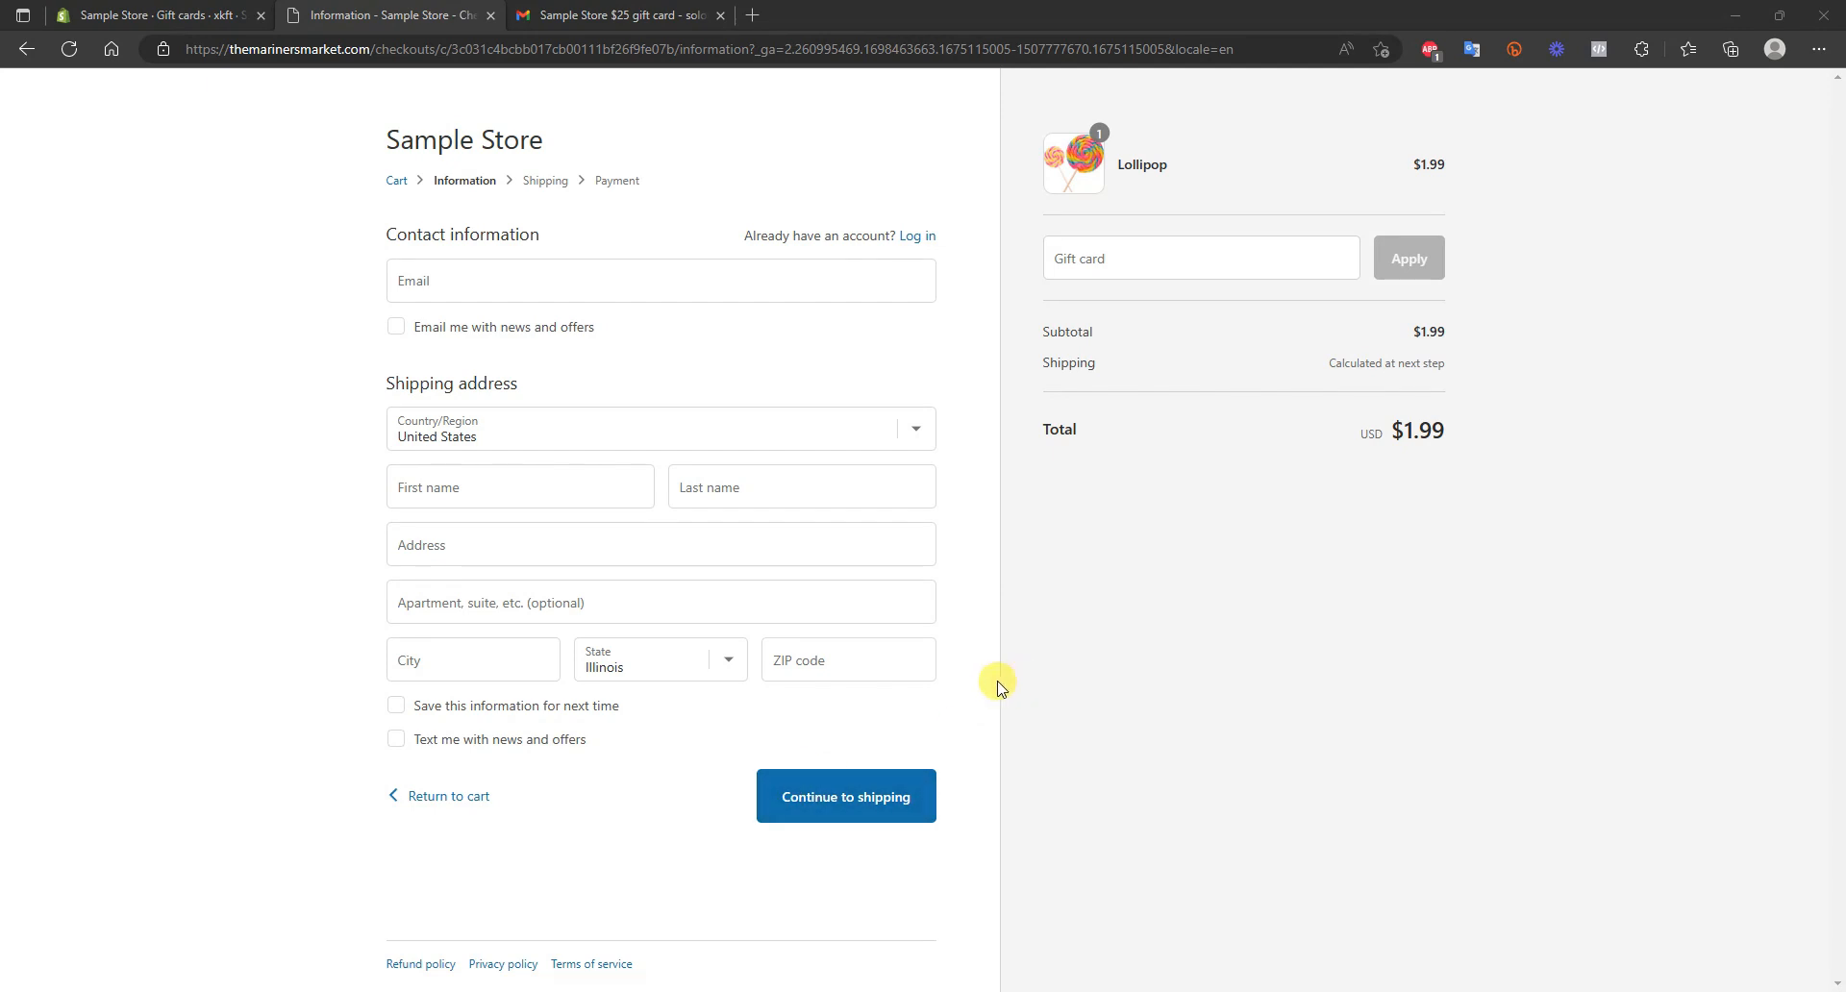
Paste the copied gift card code into the Lollipop order's checkout and apply it
left_click(1087, 258)
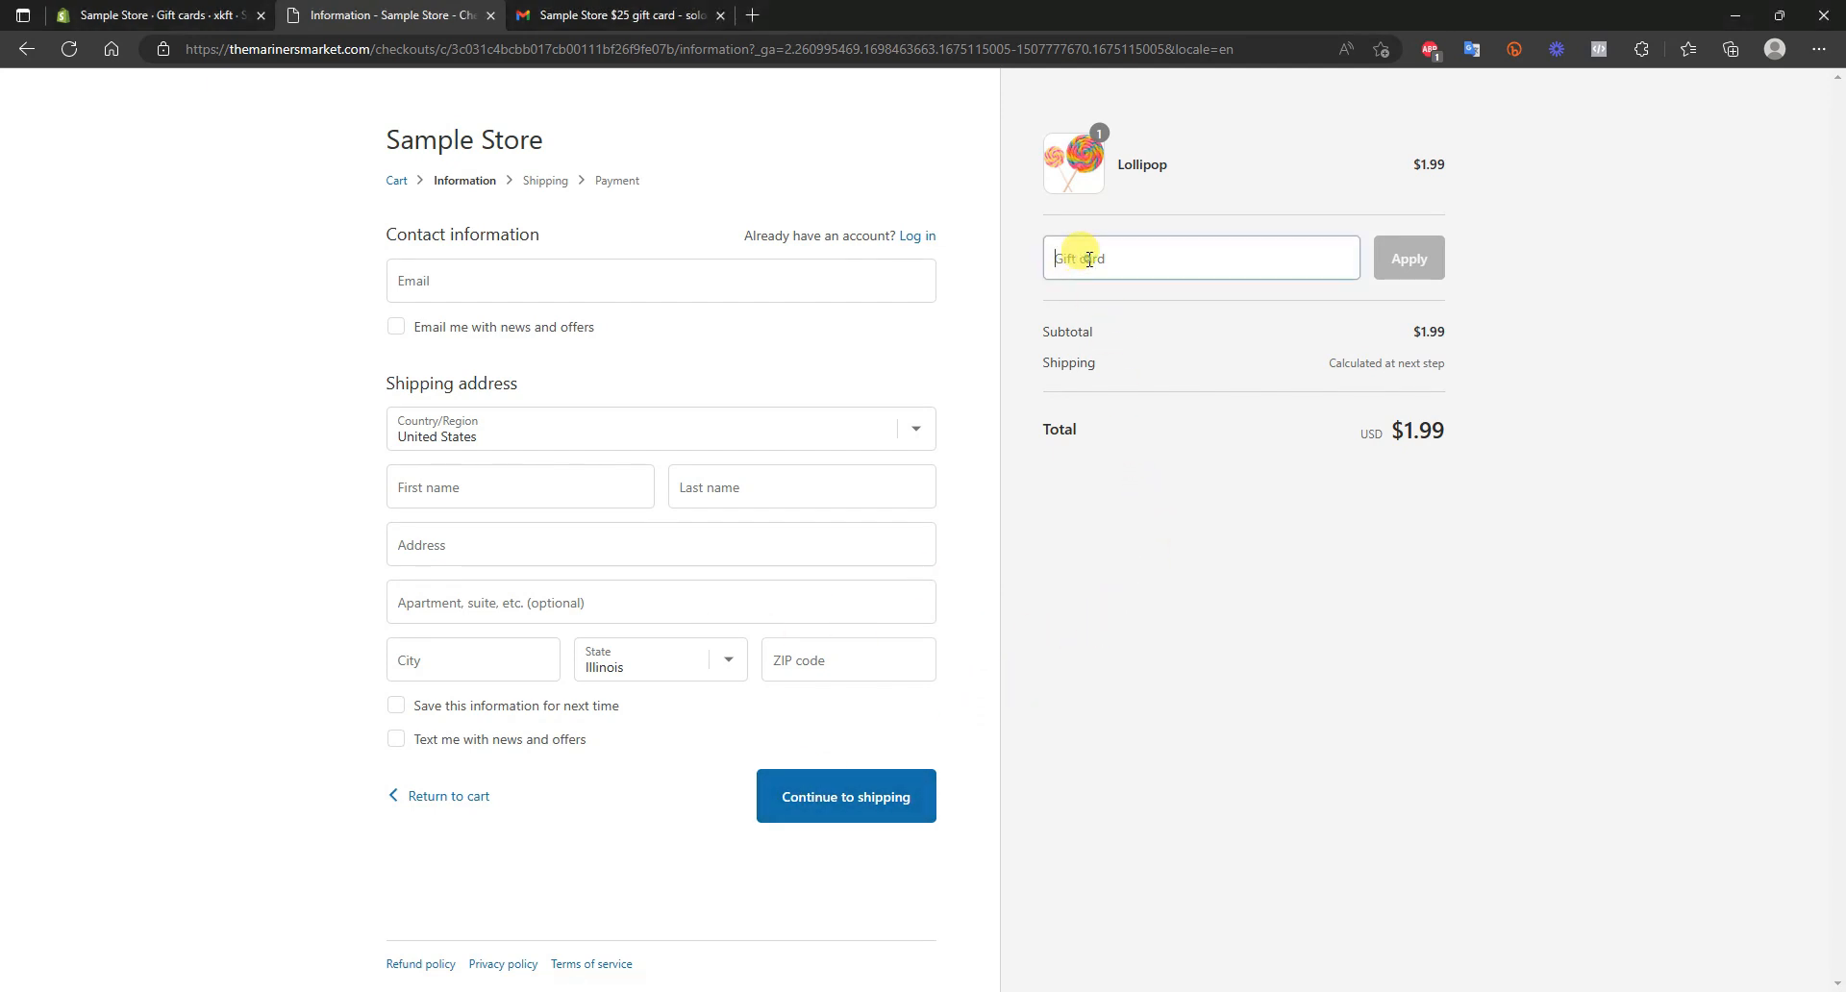
key("ctrl+v")
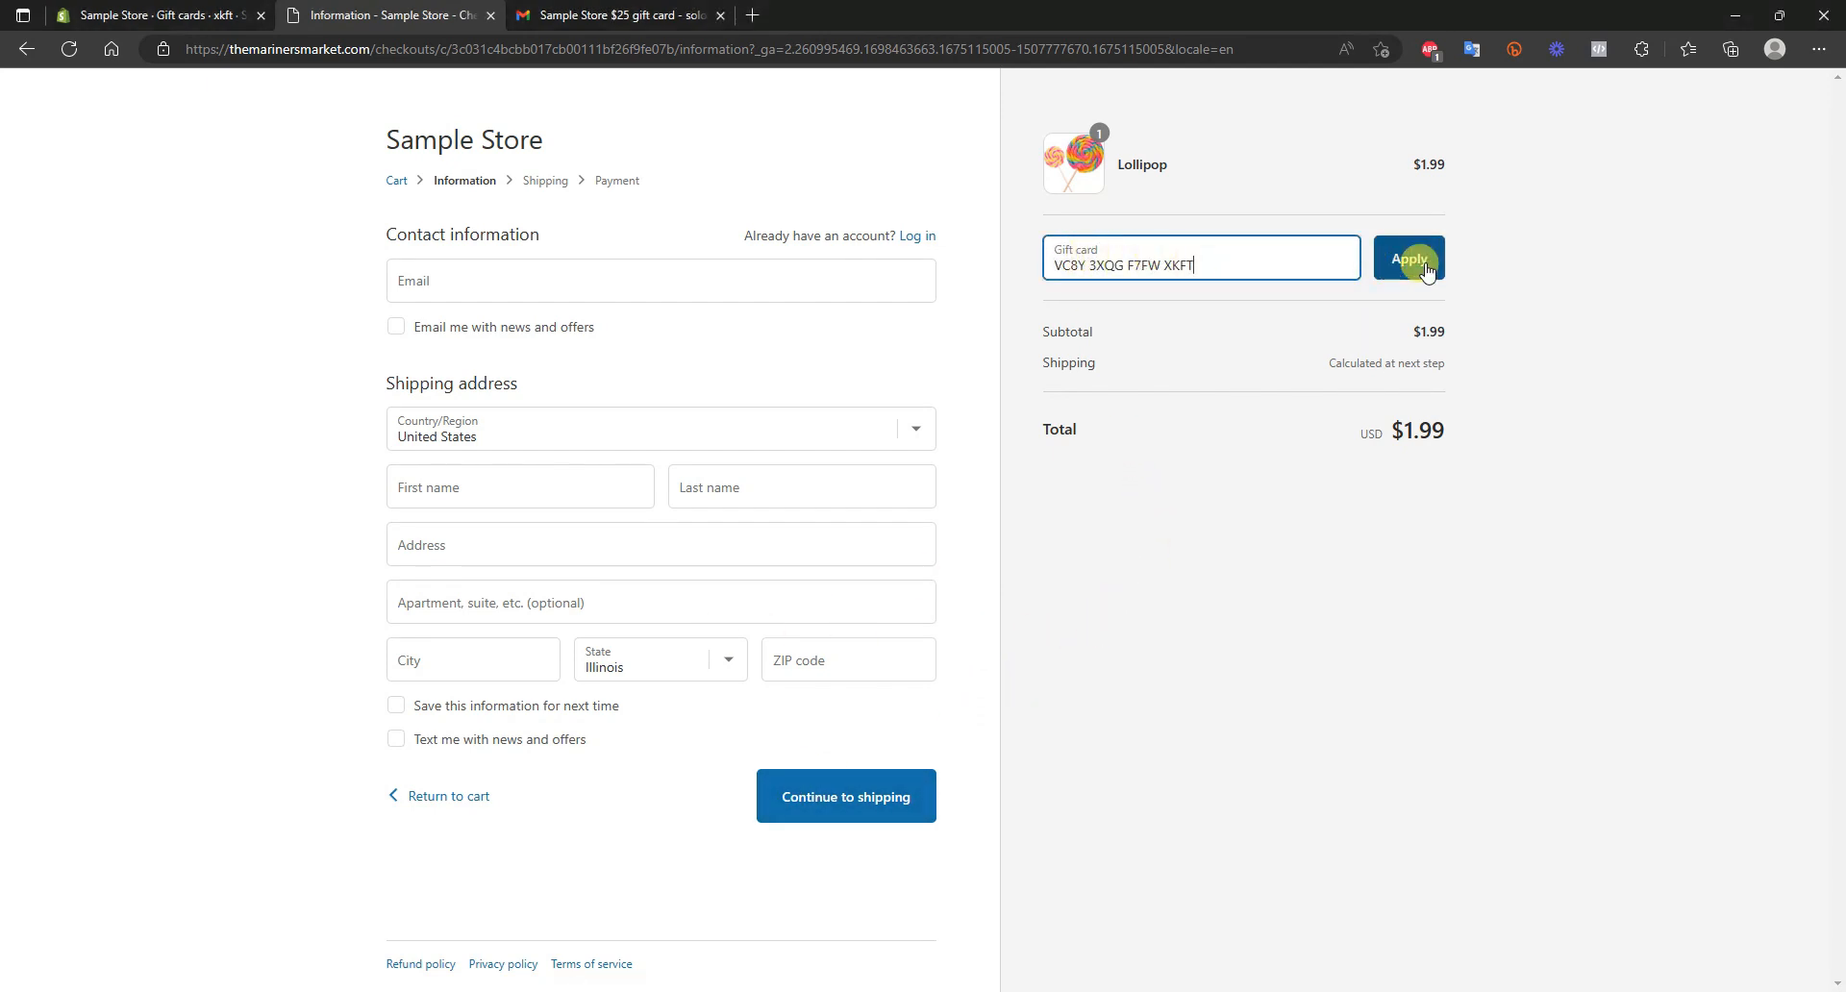
left_click(1426, 267)
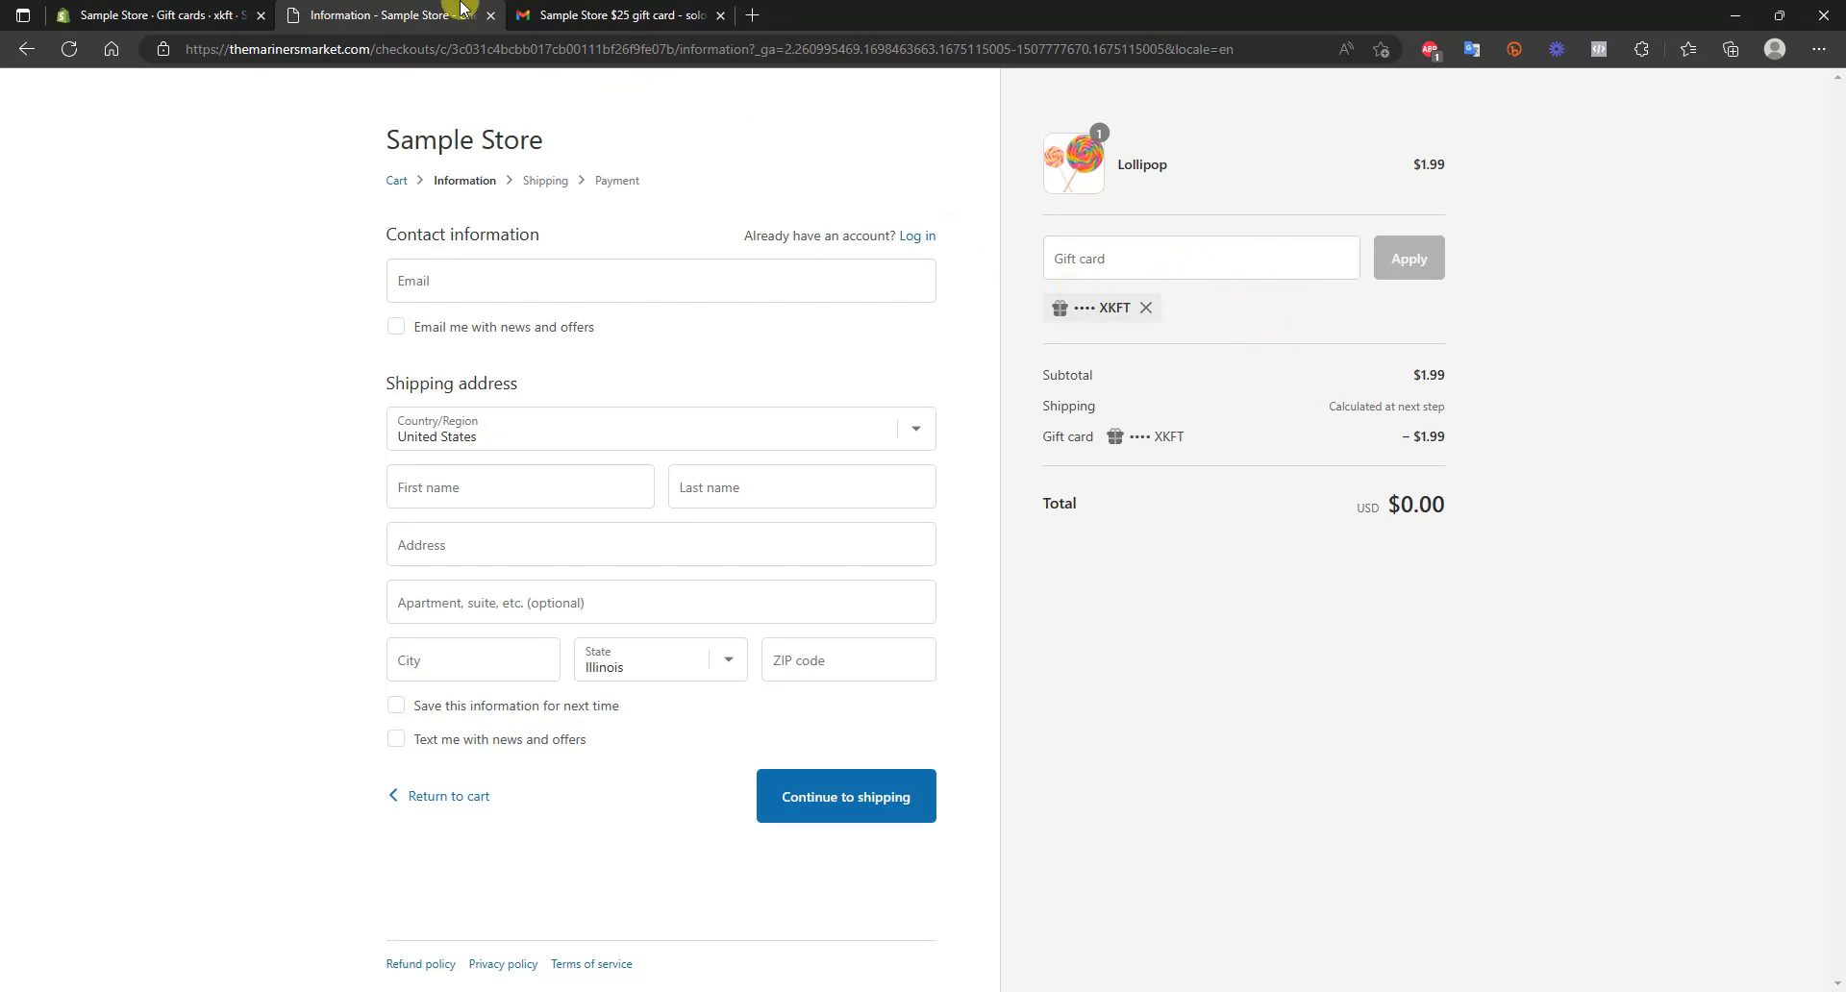
Return to the gift cards overview in Shopify, check the Full, Partial and Empty views, and show all gift cards again
left_click(234, 12)
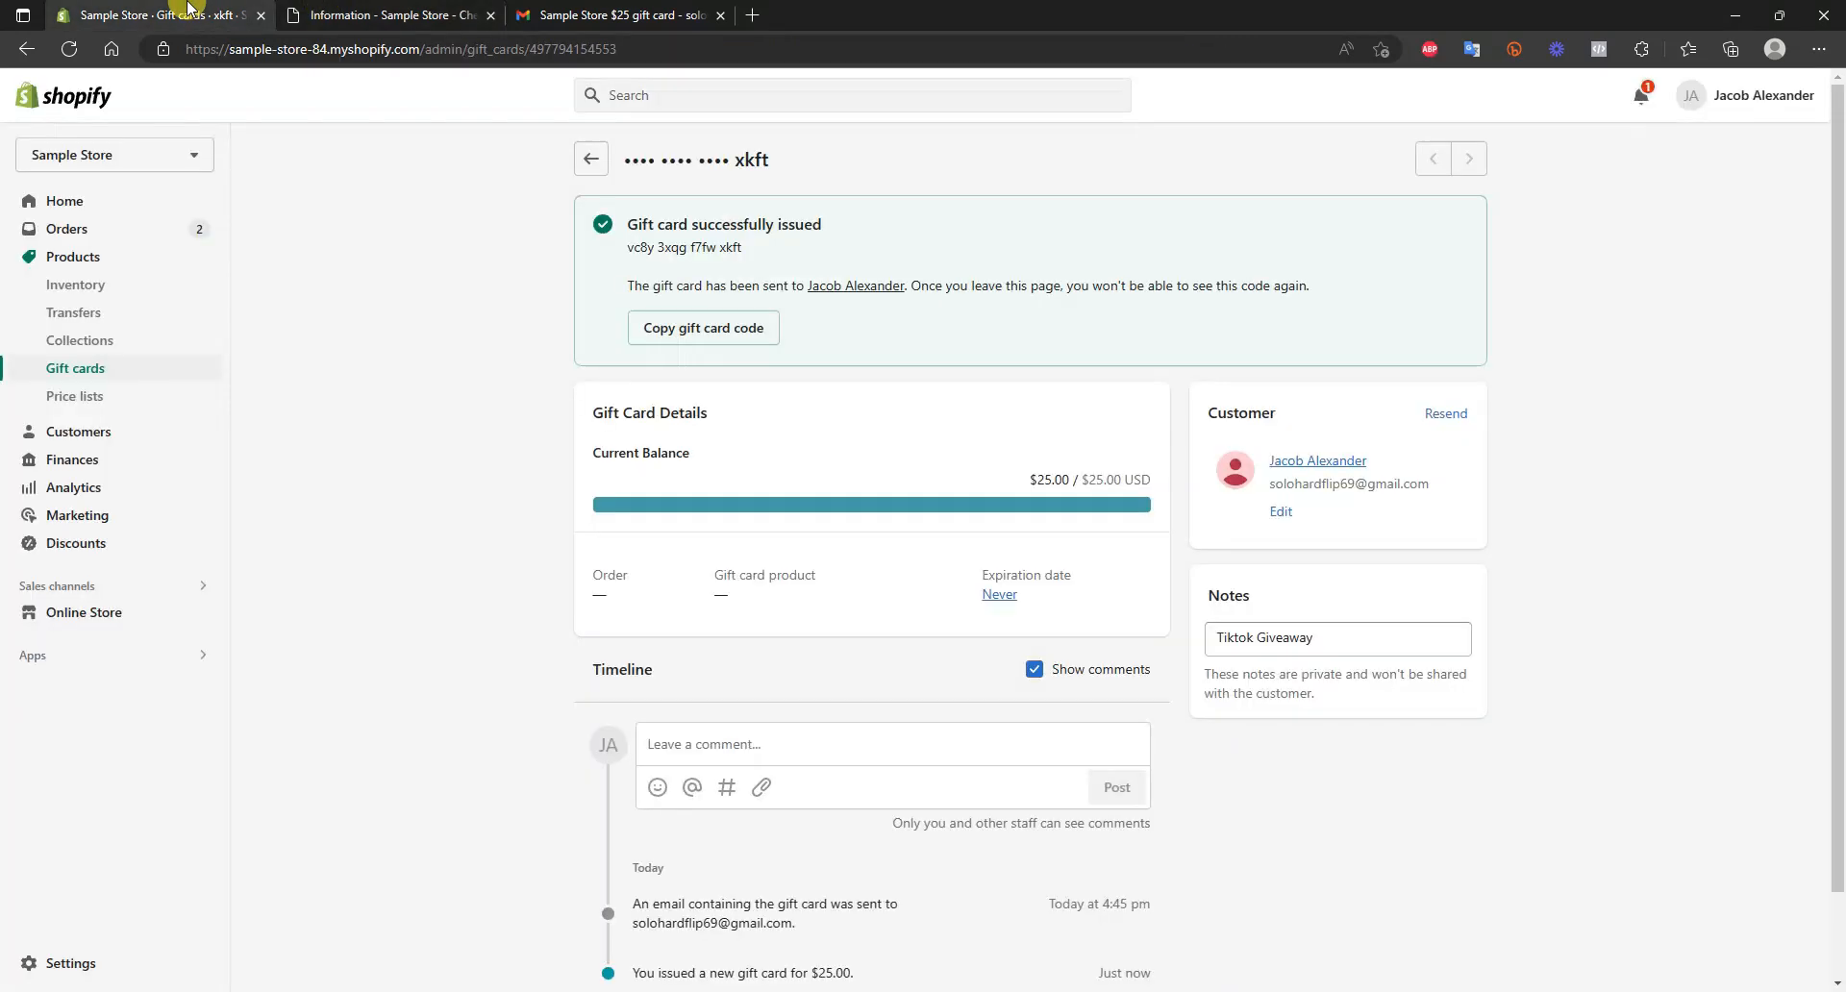
left_click(585, 160)
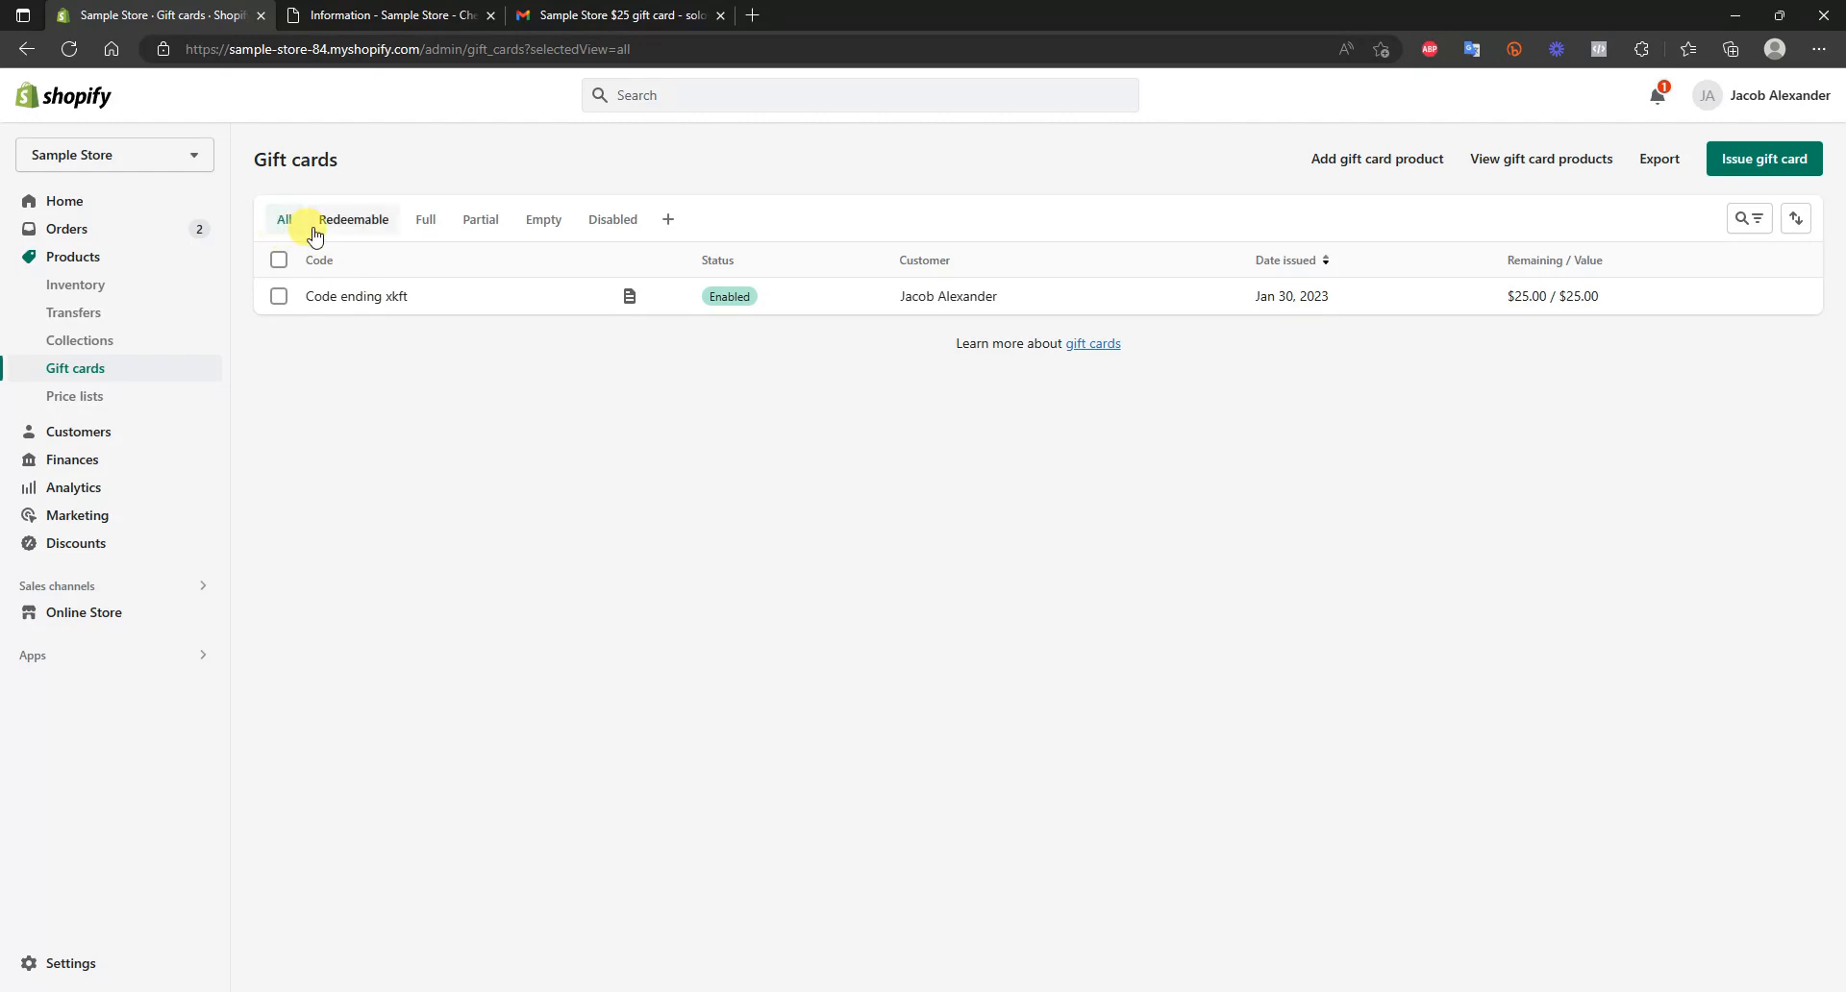
left_click(428, 238)
left_click(496, 233)
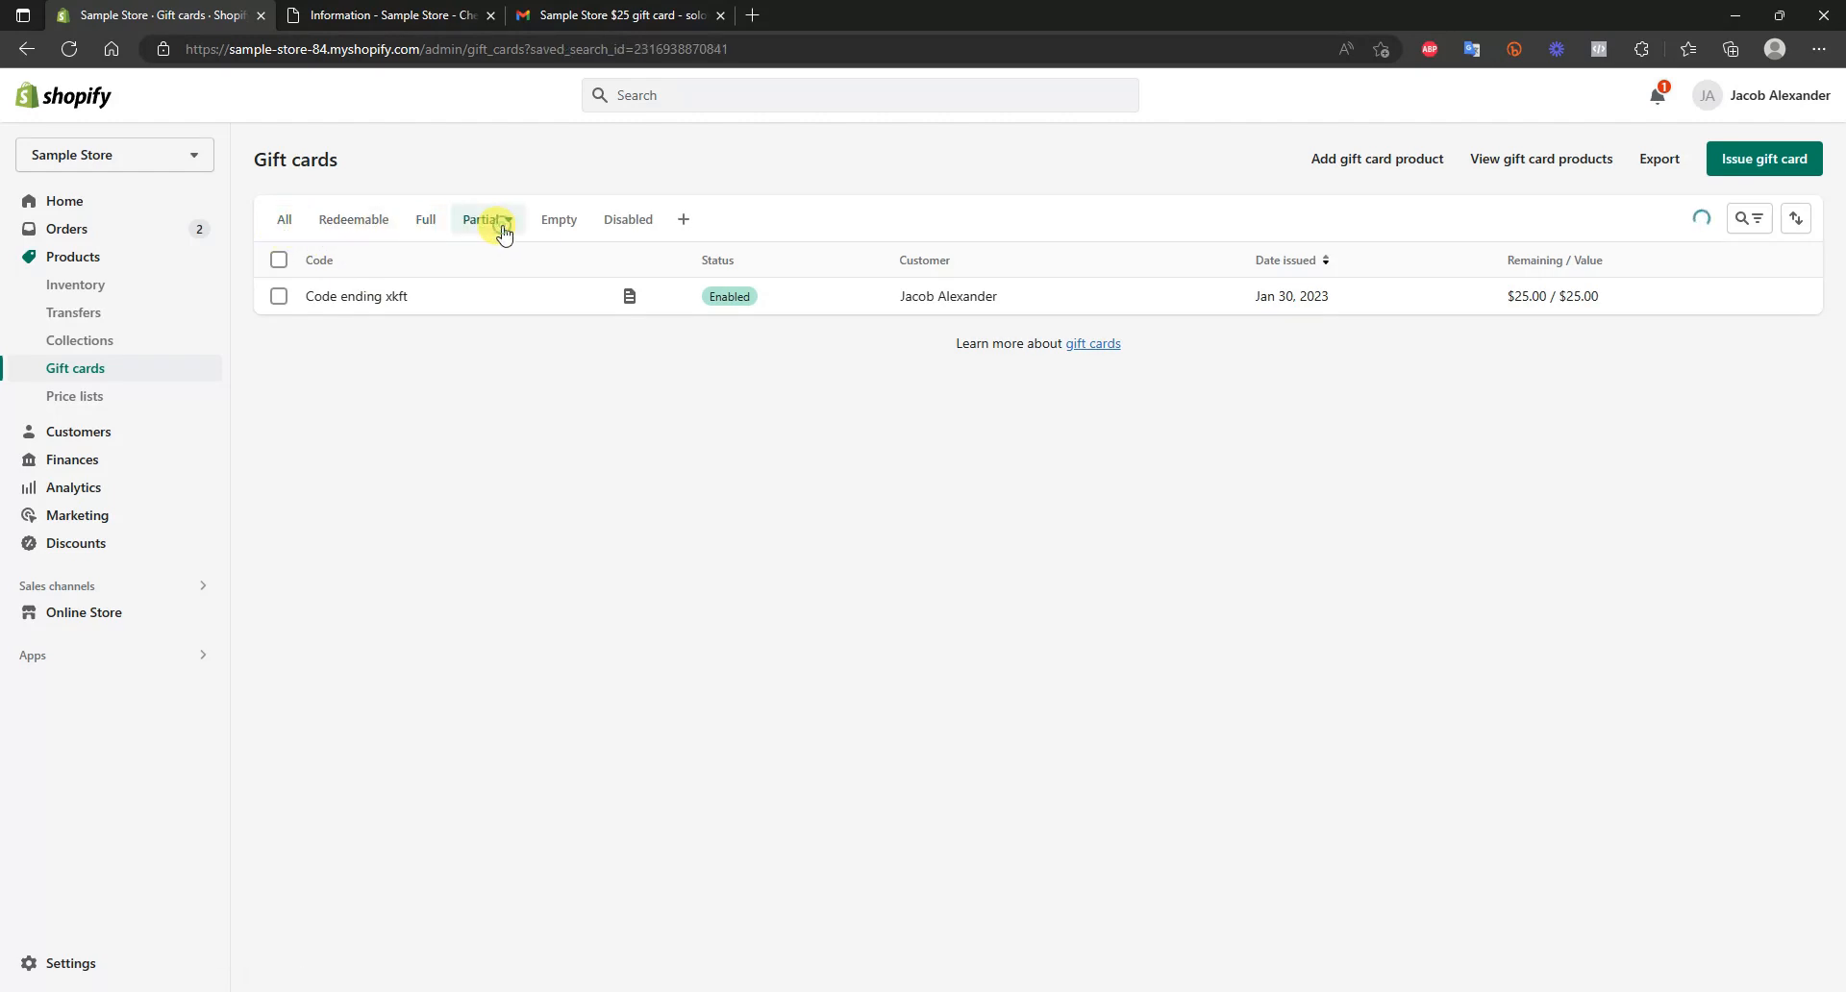
left_click(560, 231)
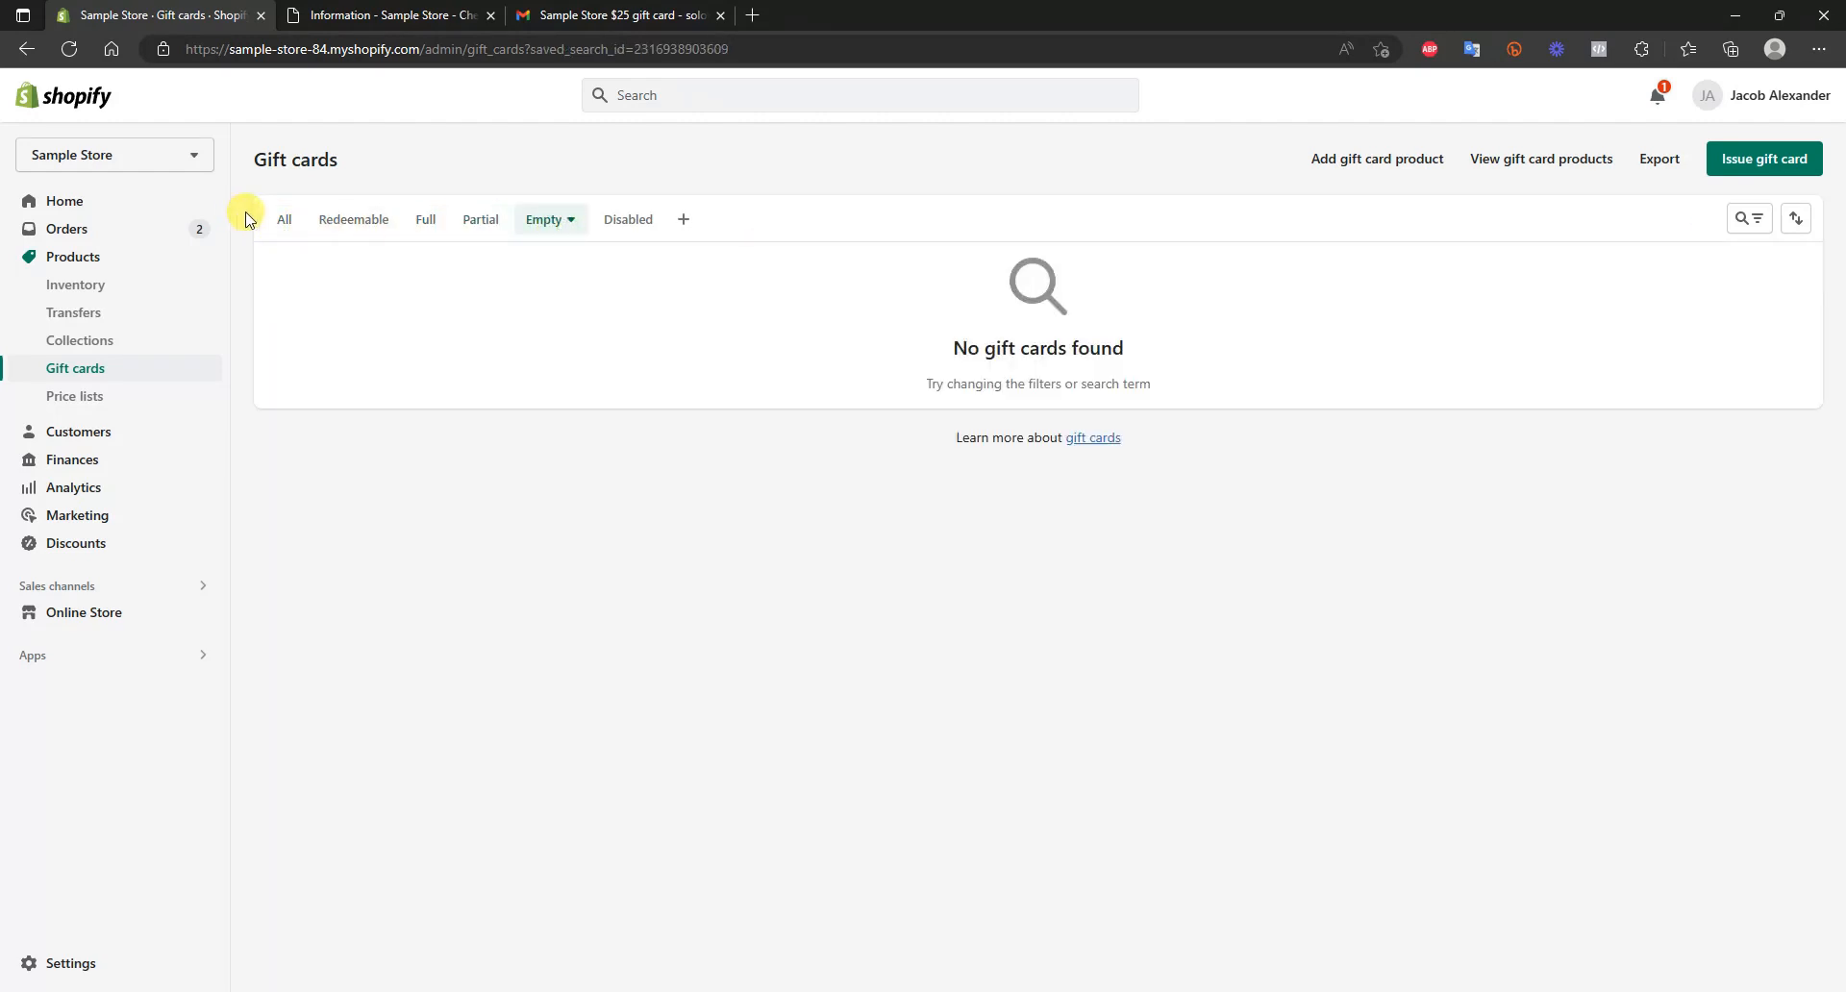
left_click(284, 223)
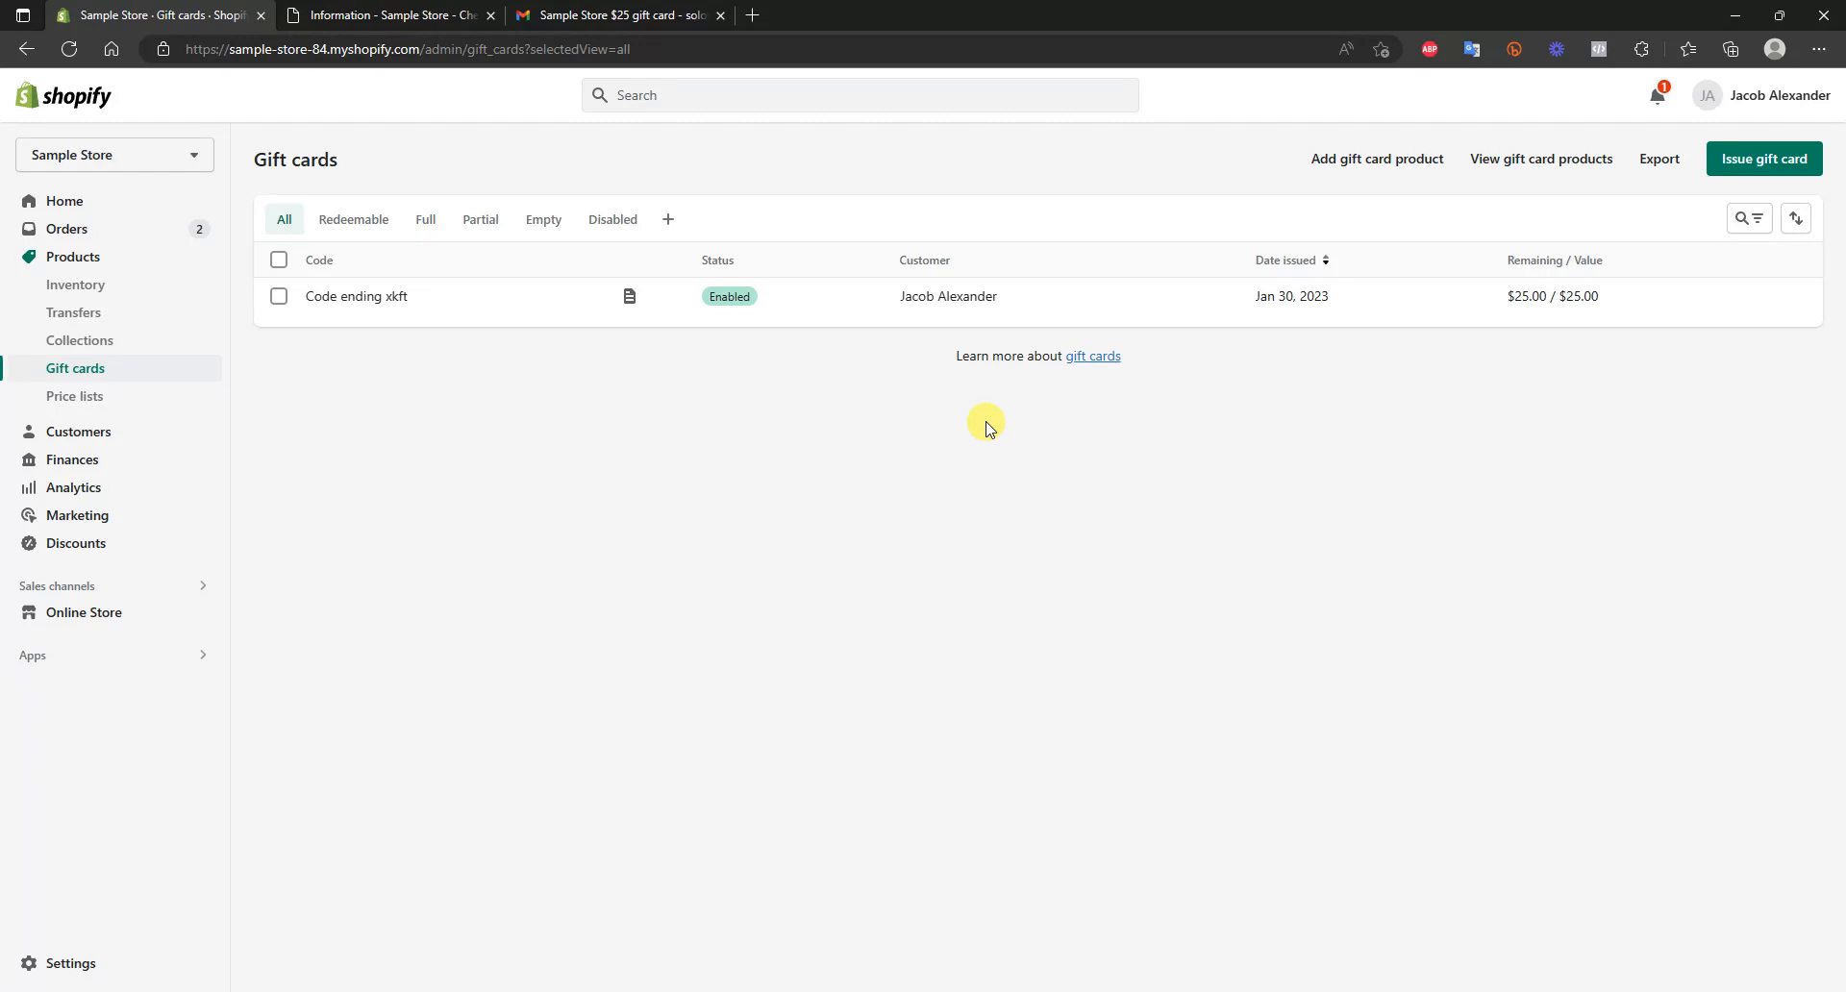